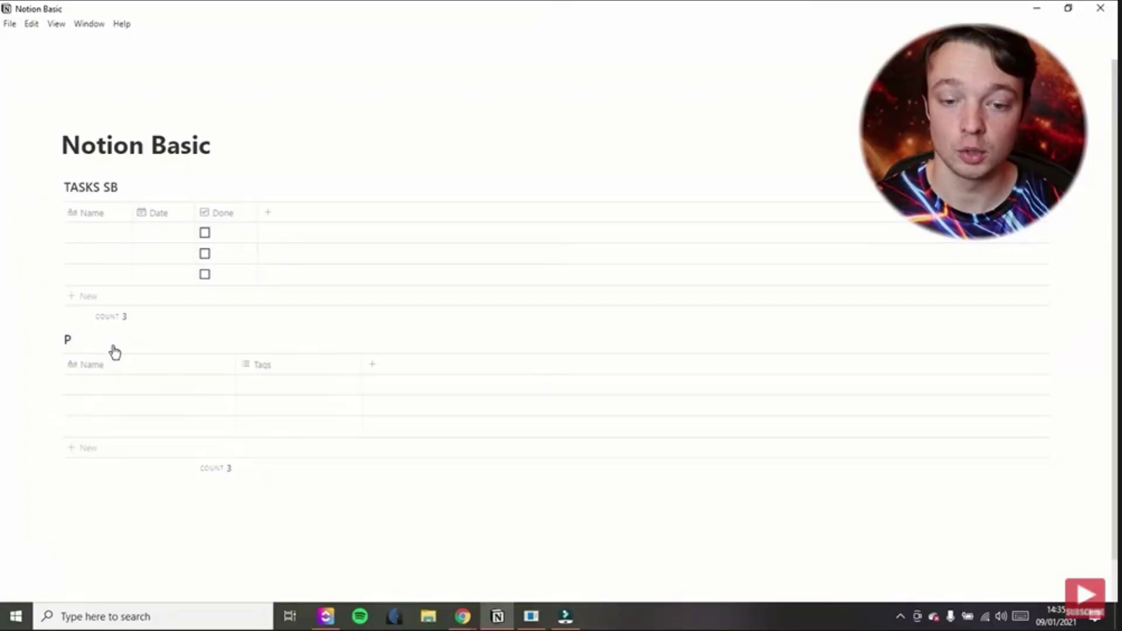
Complete the second table's title as PROJECTS SB and narrow its Name column
type("ROJECT")
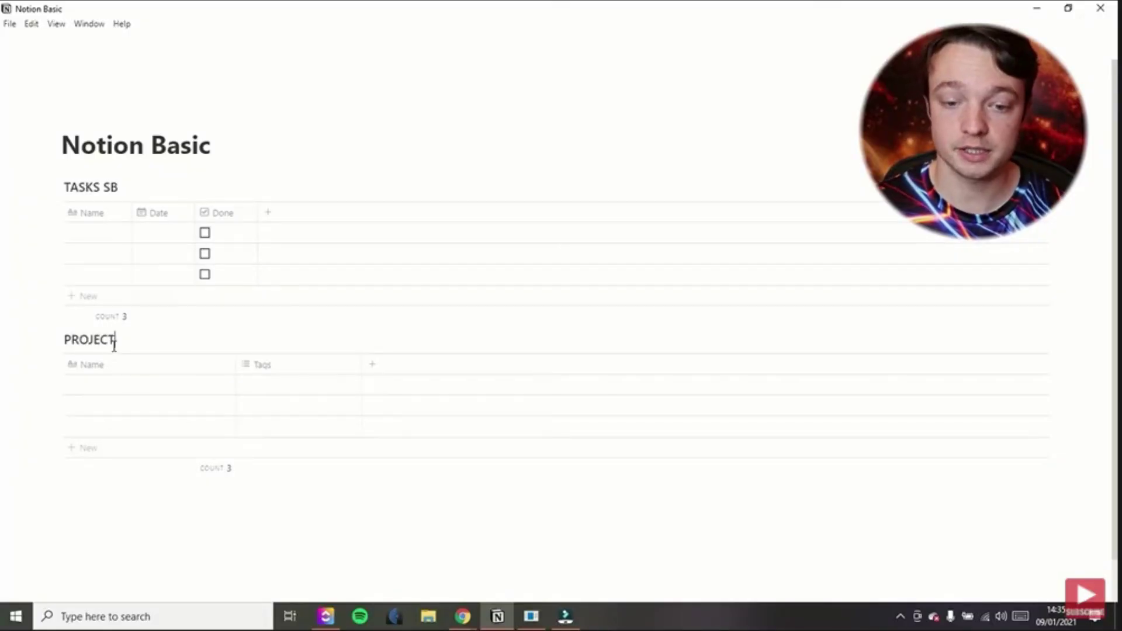
type("S SB")
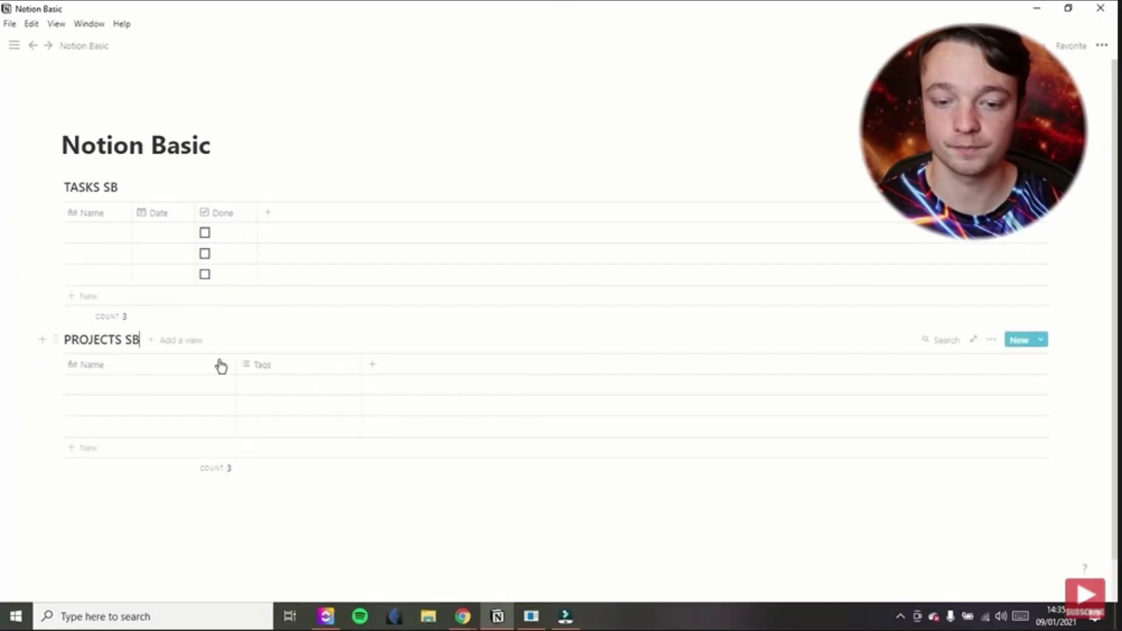
left_click_drag(235, 363, 158, 363)
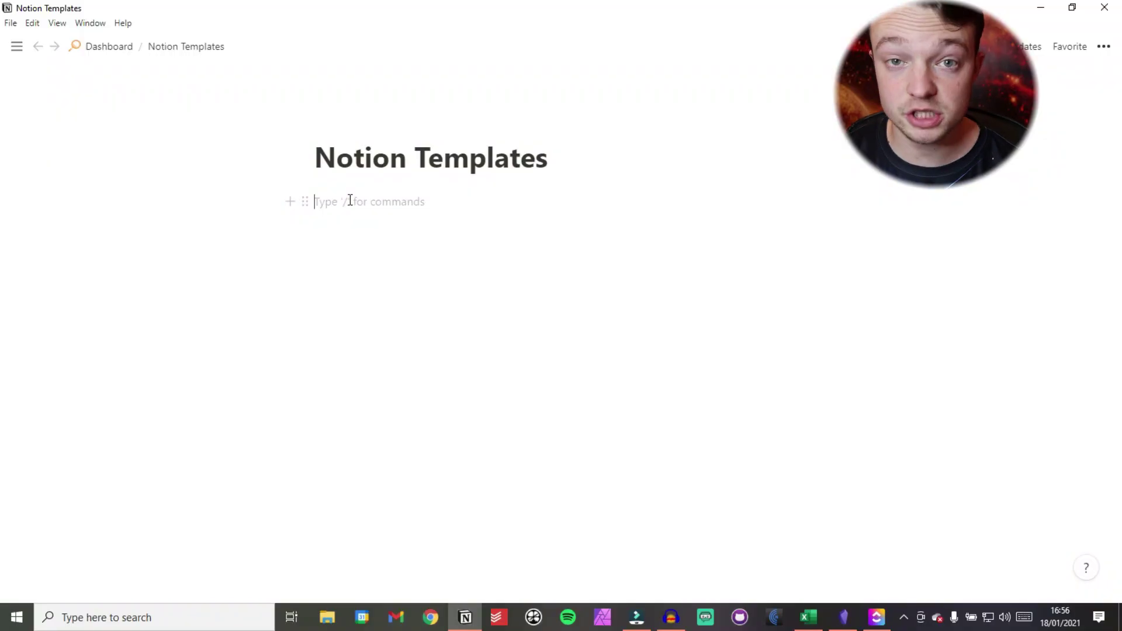
Insert an inline table on the empty Notion Templates page and title it Tasks
type("/")
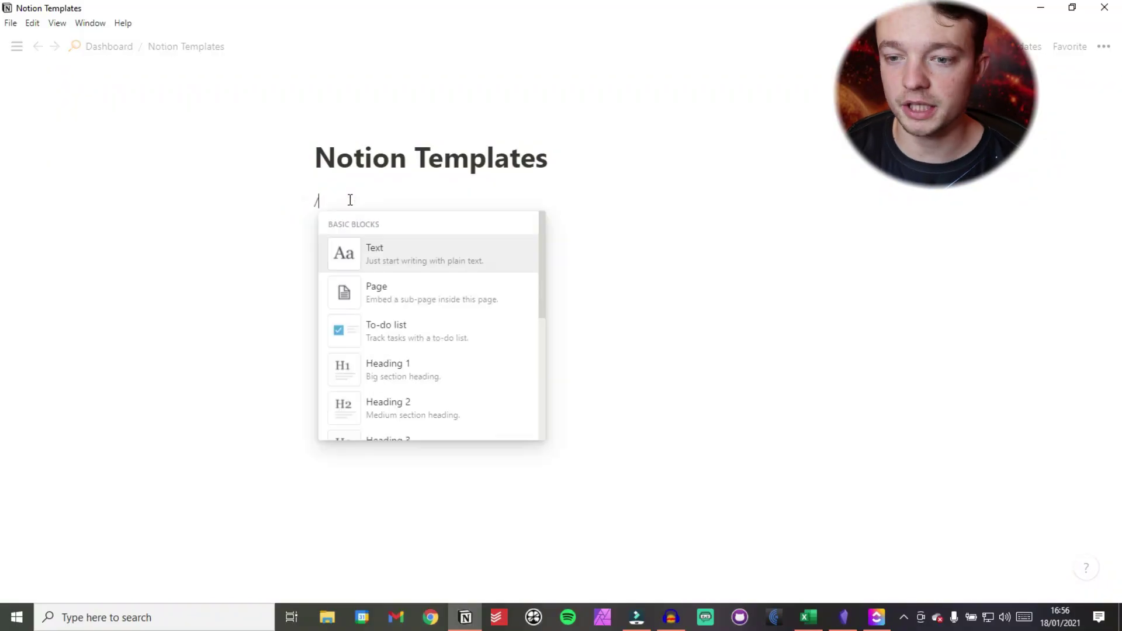
type("table")
key("Return")
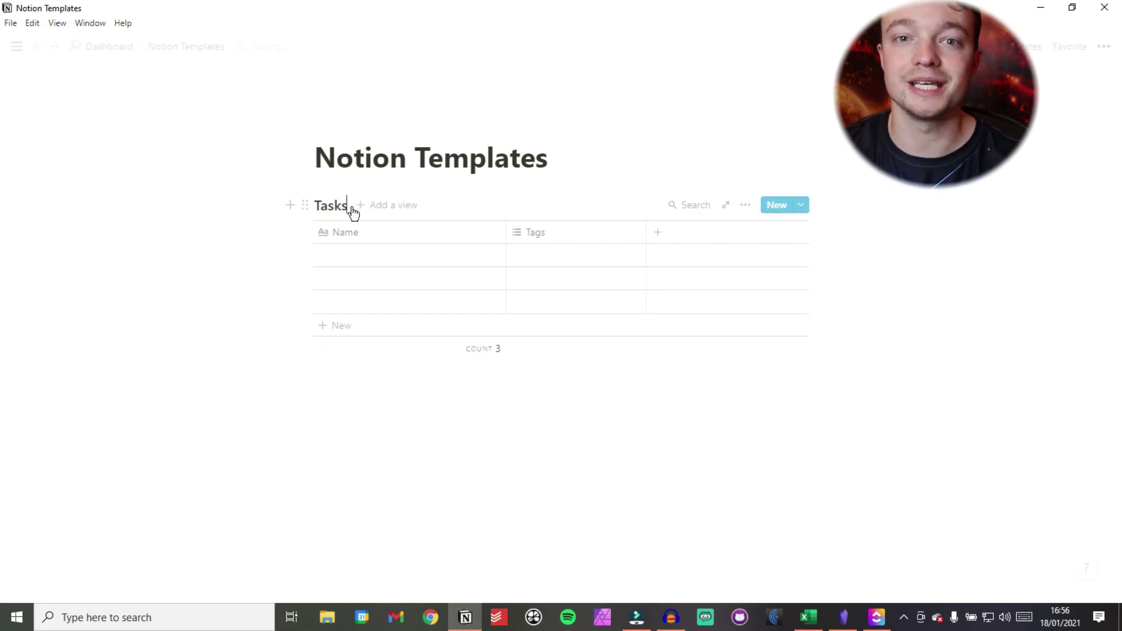
Add a second inline table titled Project below Tasks and narrow the Name column in both tables
left_click(355, 384)
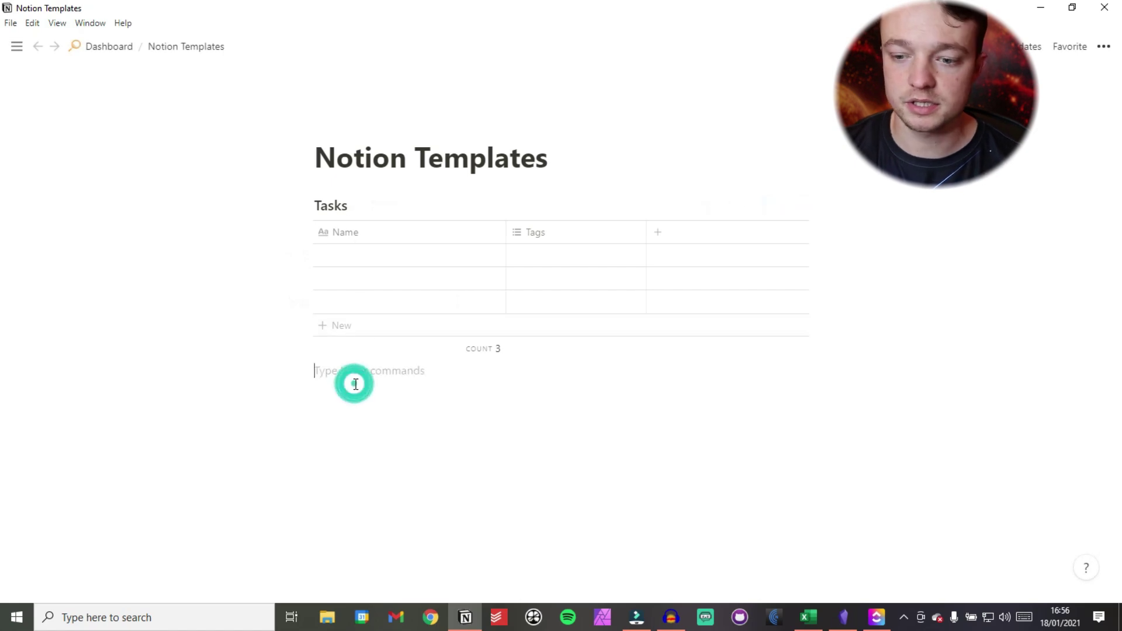
type("/table")
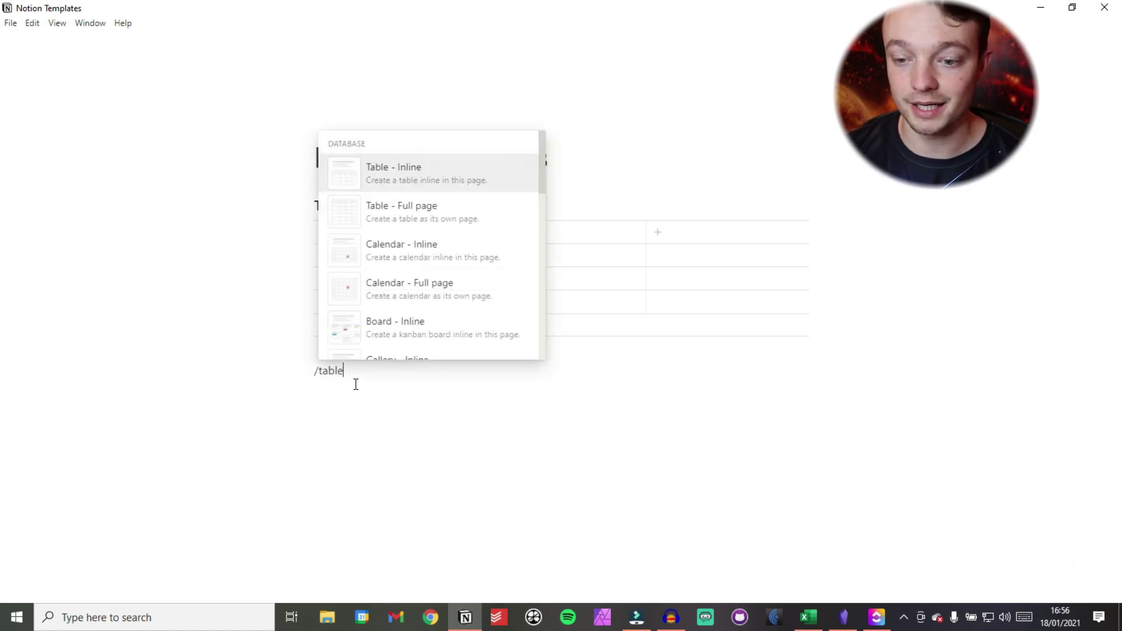
key("Return")
type("Project")
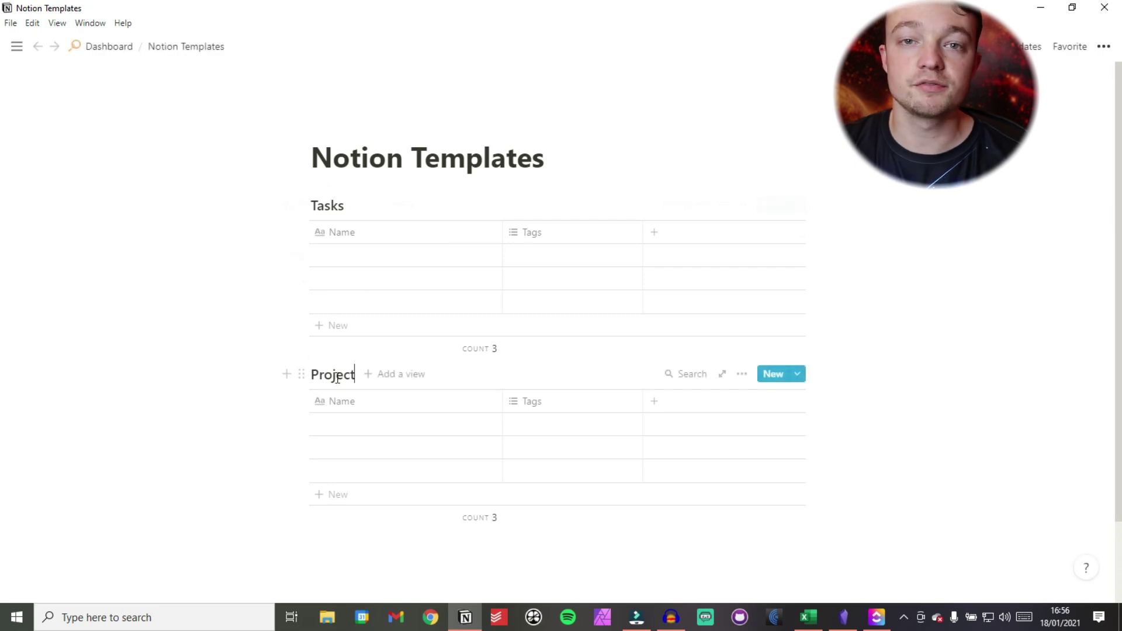
left_click_drag(504, 242, 385, 241)
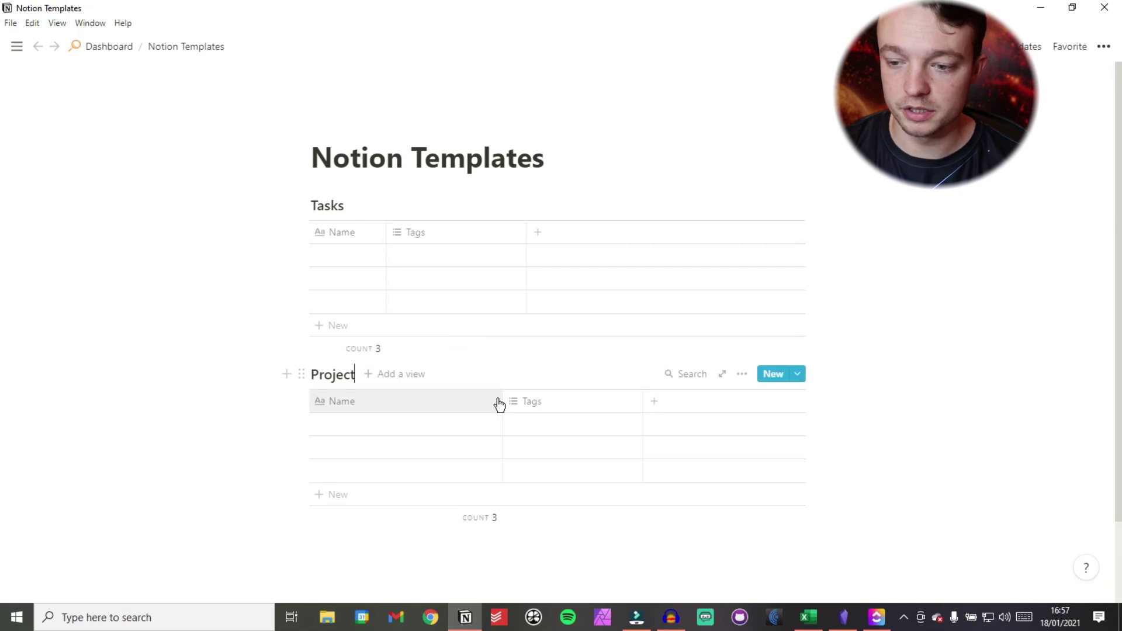
left_click_drag(502, 402, 381, 401)
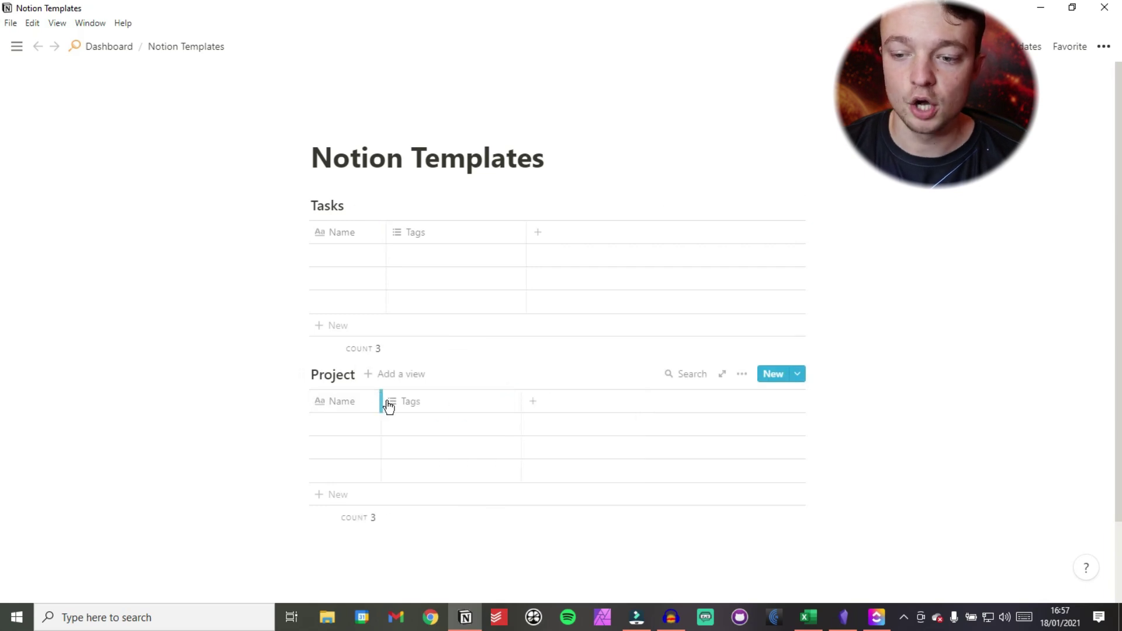
Turn the Project table's Tags property into a relation named Tasks linked to this page's tasks database
left_click(417, 403)
mouse_move(428, 197)
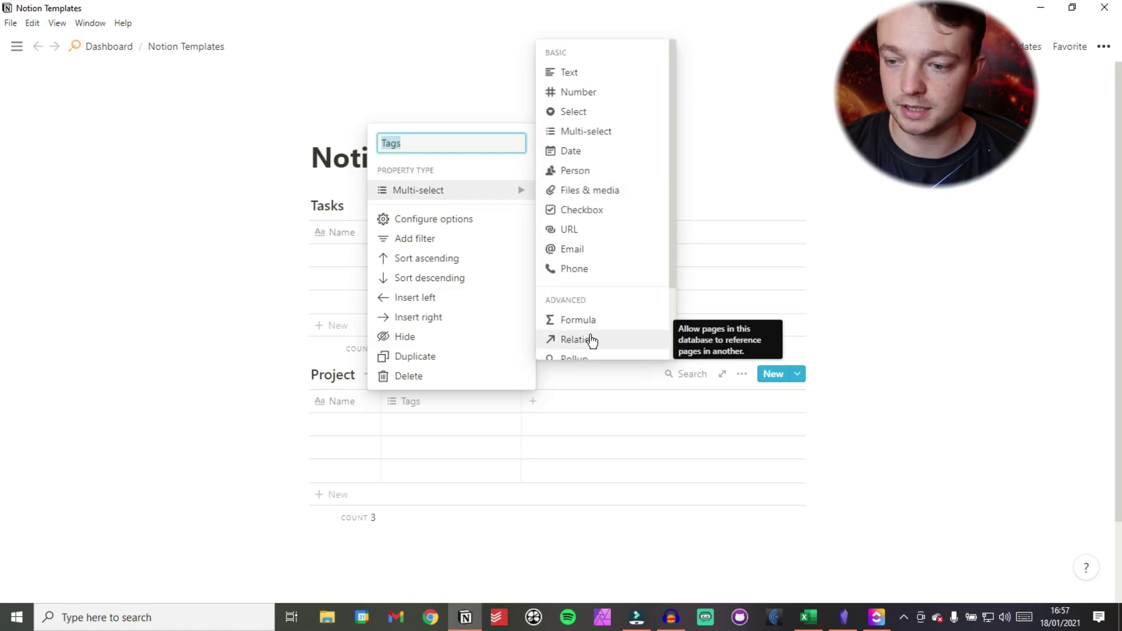
type("Tasks")
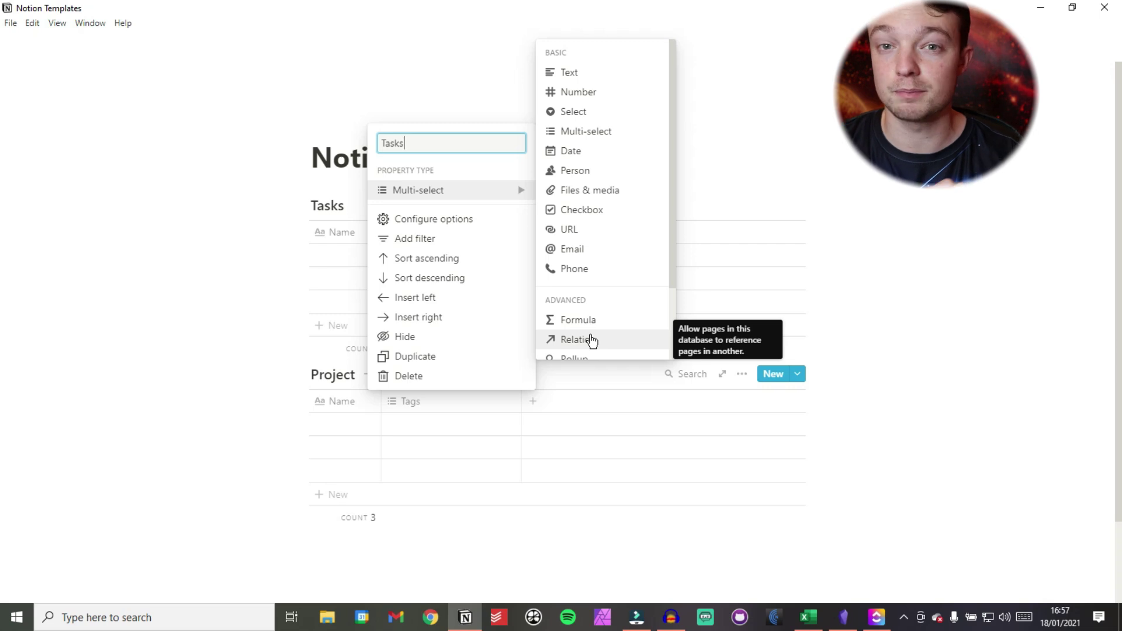
left_click(590, 339)
left_click(579, 328)
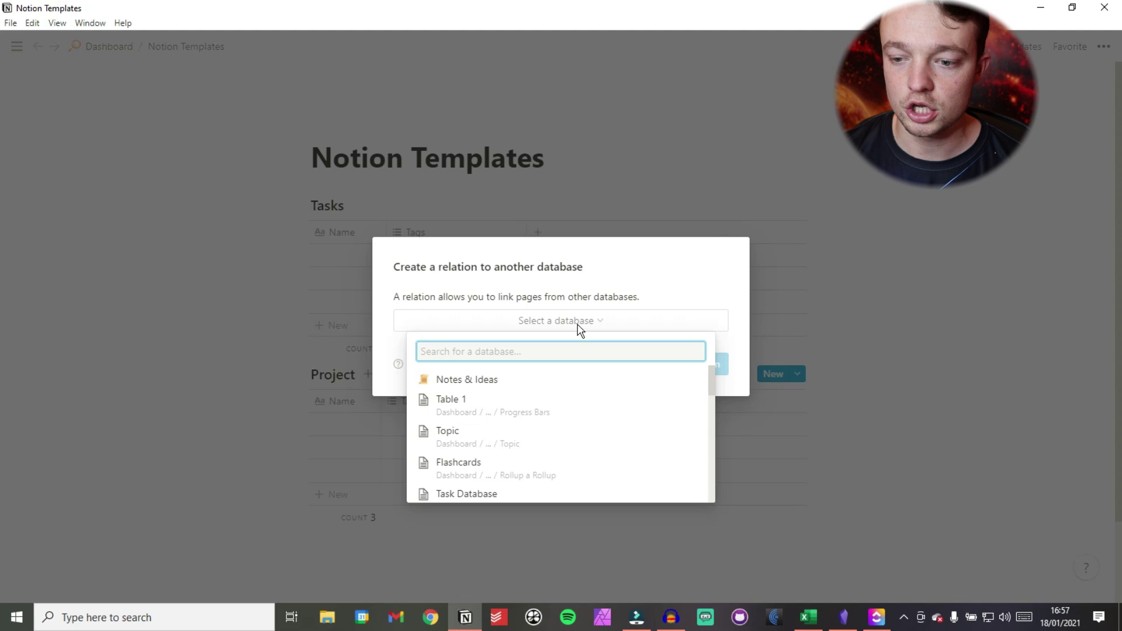
type("Tasks")
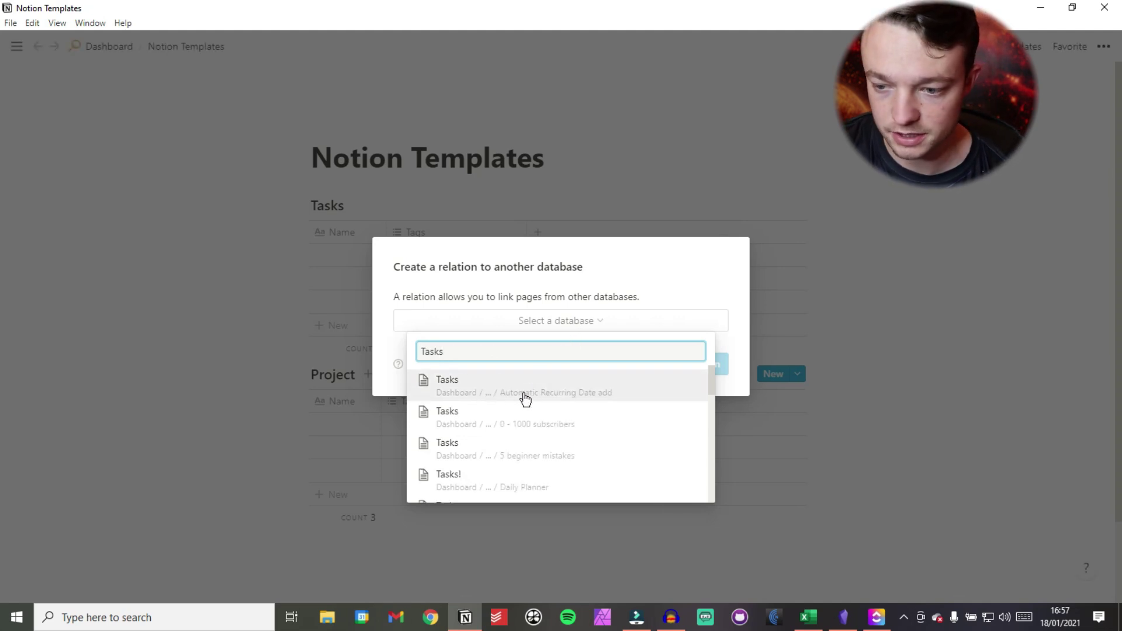
scroll(536, 459, "down", 2)
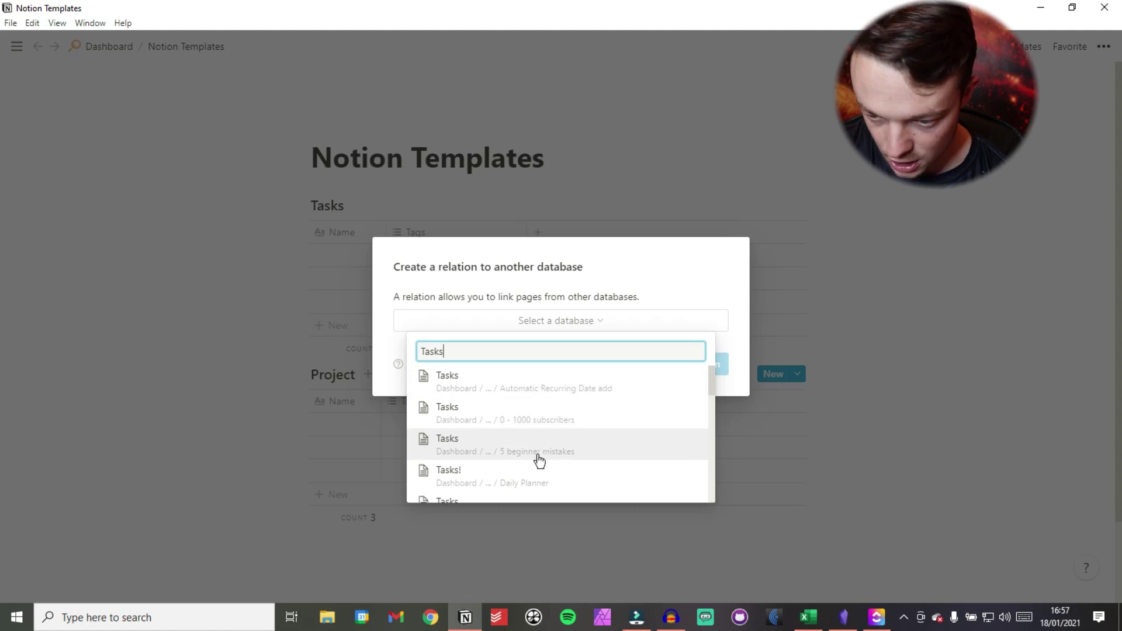
scroll(593, 439, "down", 3)
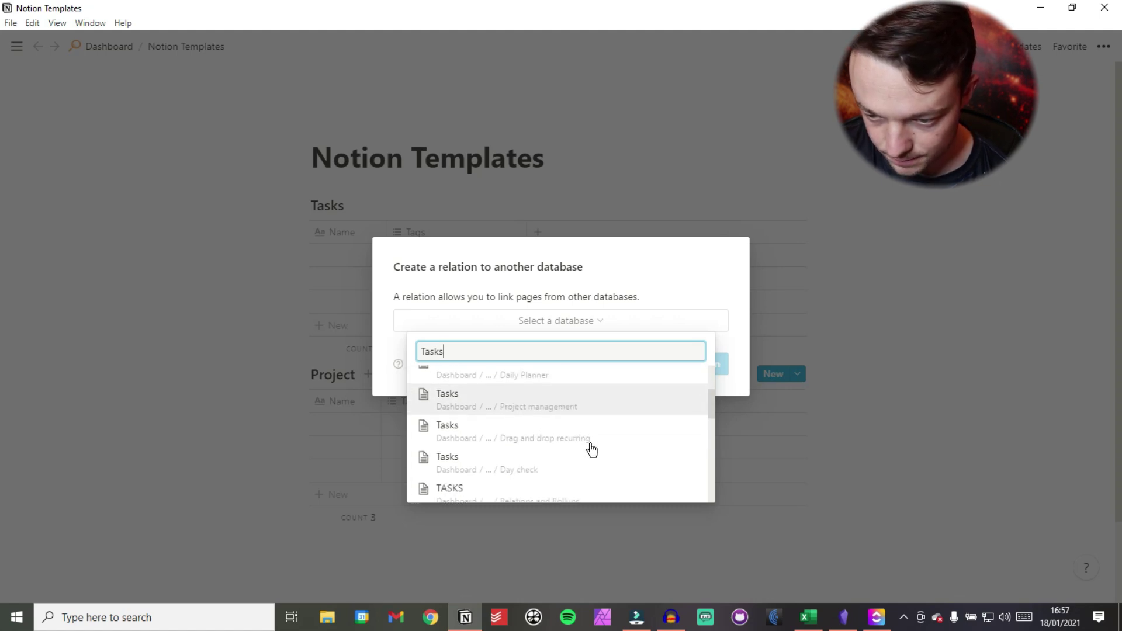
left_click(591, 450)
left_click(694, 371)
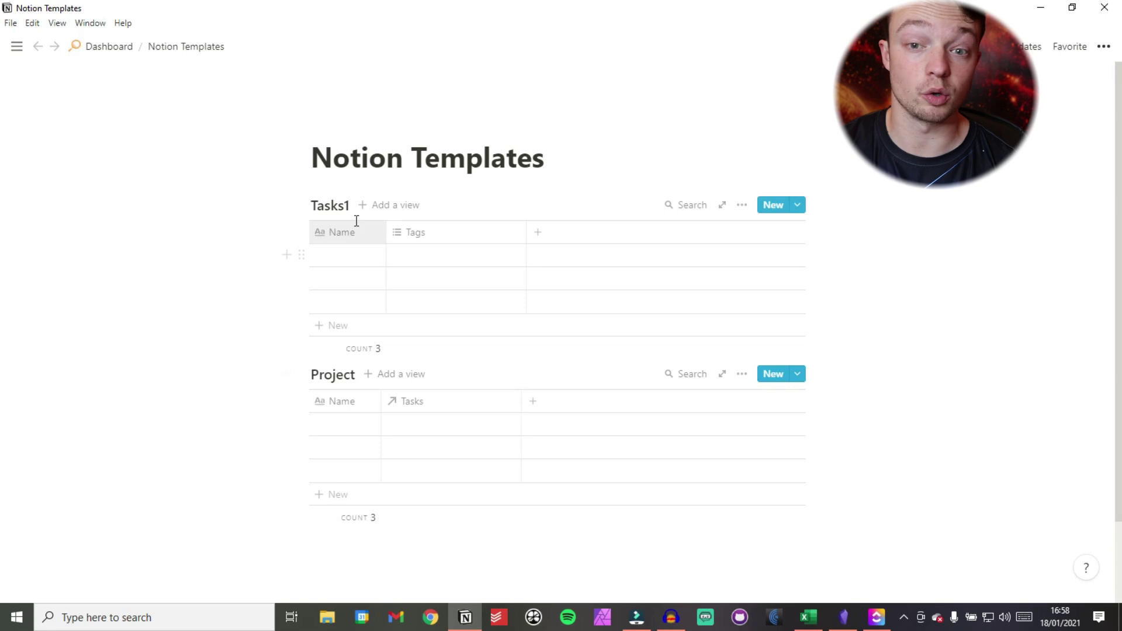
Retitle the Tasks1 table as Tasks and rename its Related to Project (Tasks) property to Project
left_click(345, 208)
key("BackSpace")
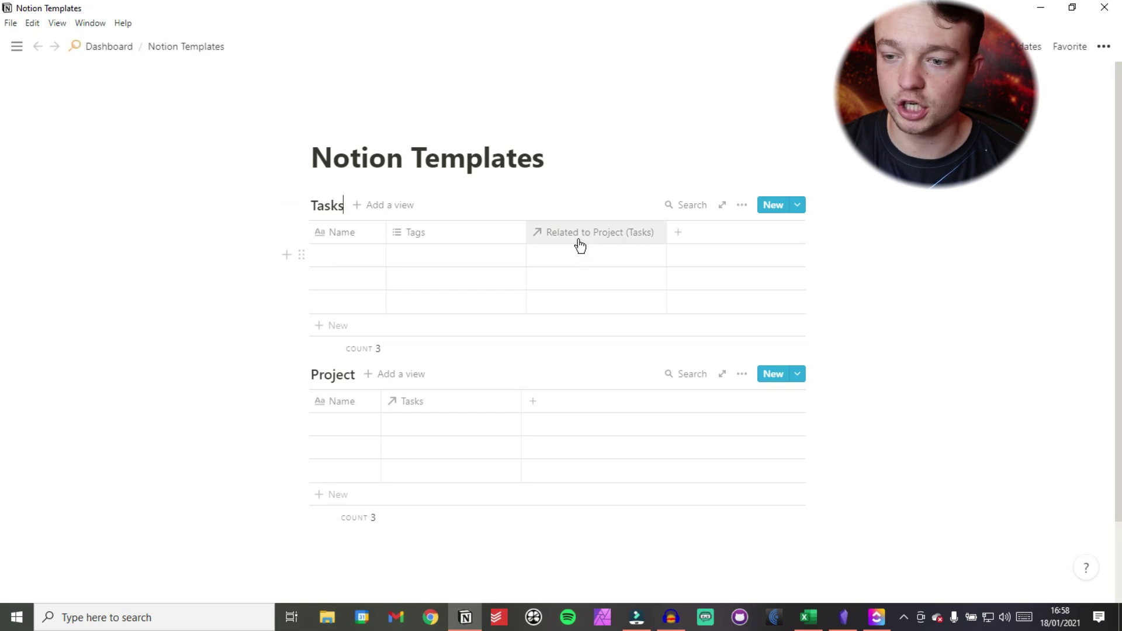
left_click(596, 234)
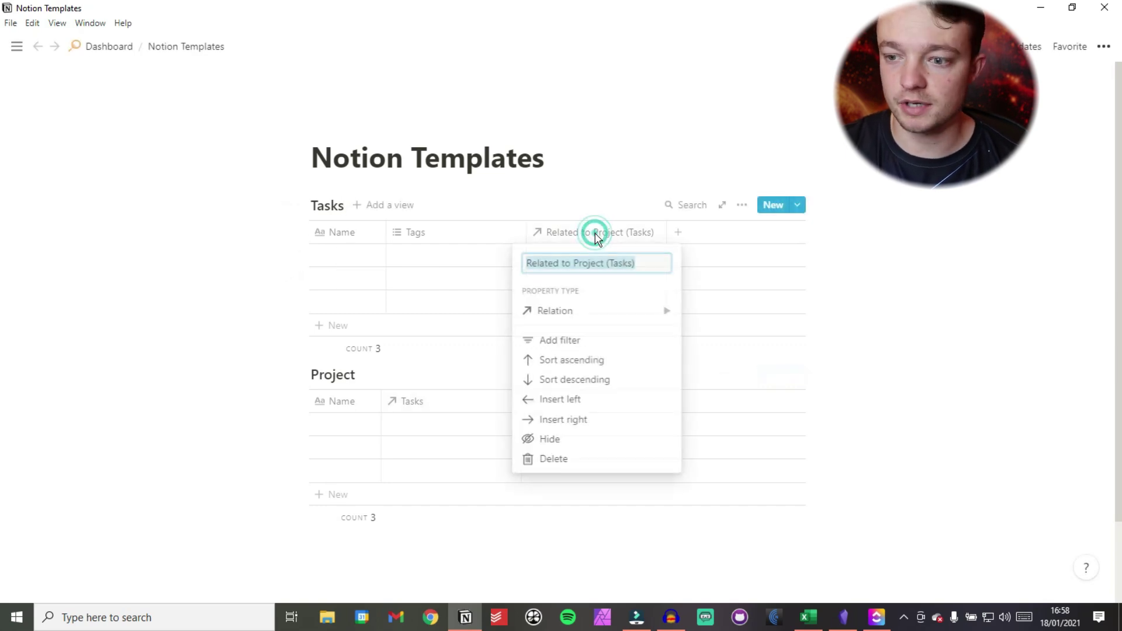
type("Project")
key("Return")
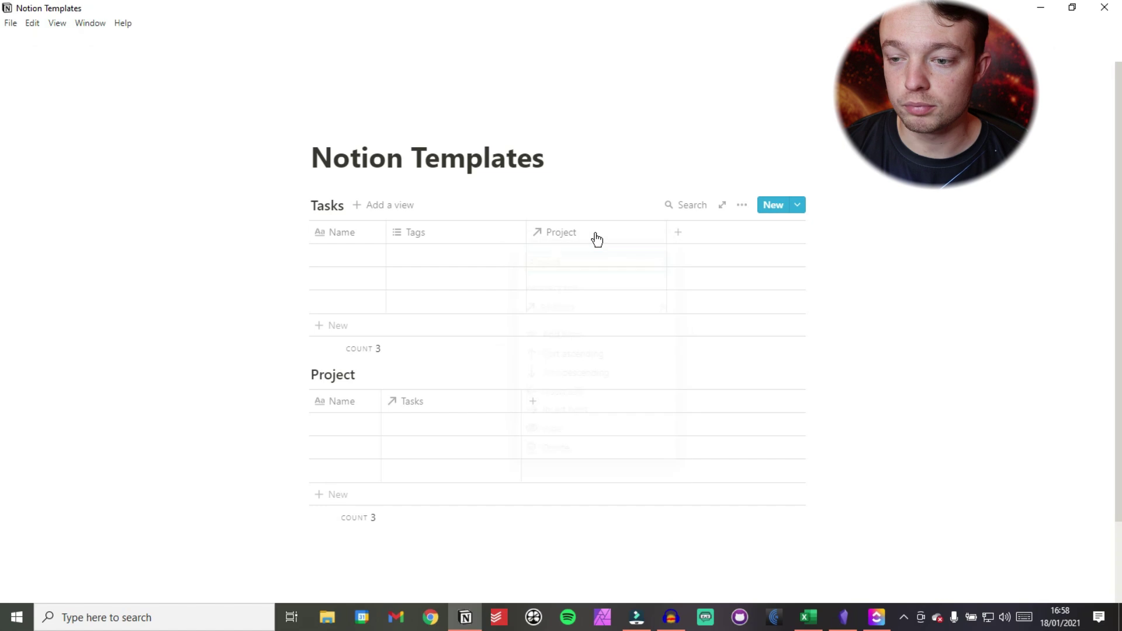
Place the Project property directly after Name in the Tasks table and delete the Tags property
left_click_drag(596, 236, 494, 238)
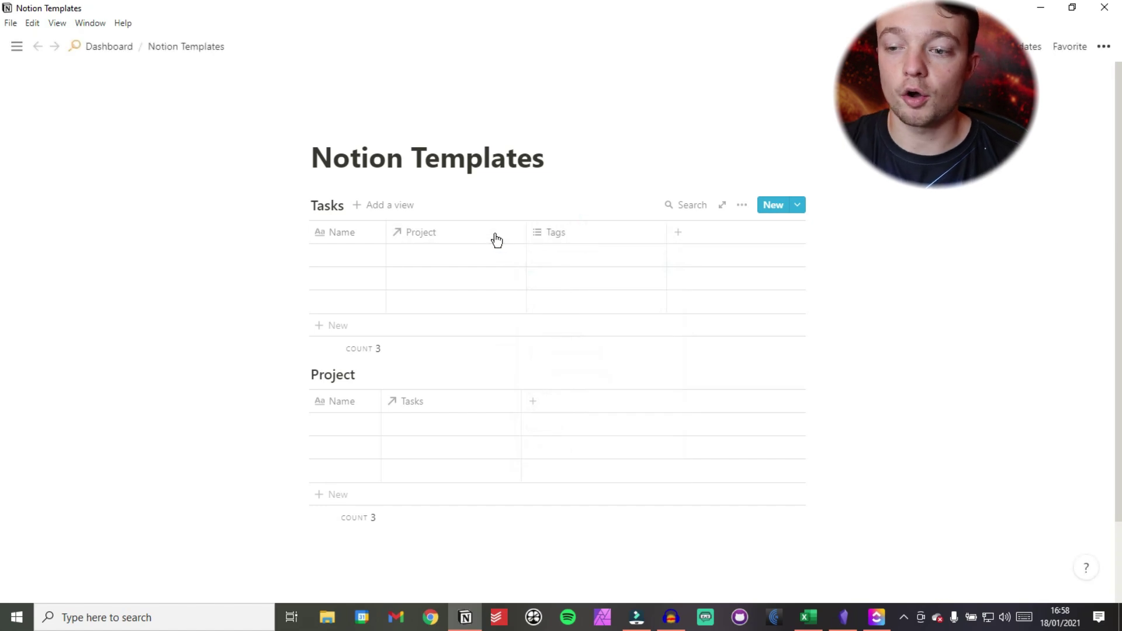
left_click(576, 233)
left_click(573, 498)
left_click(605, 328)
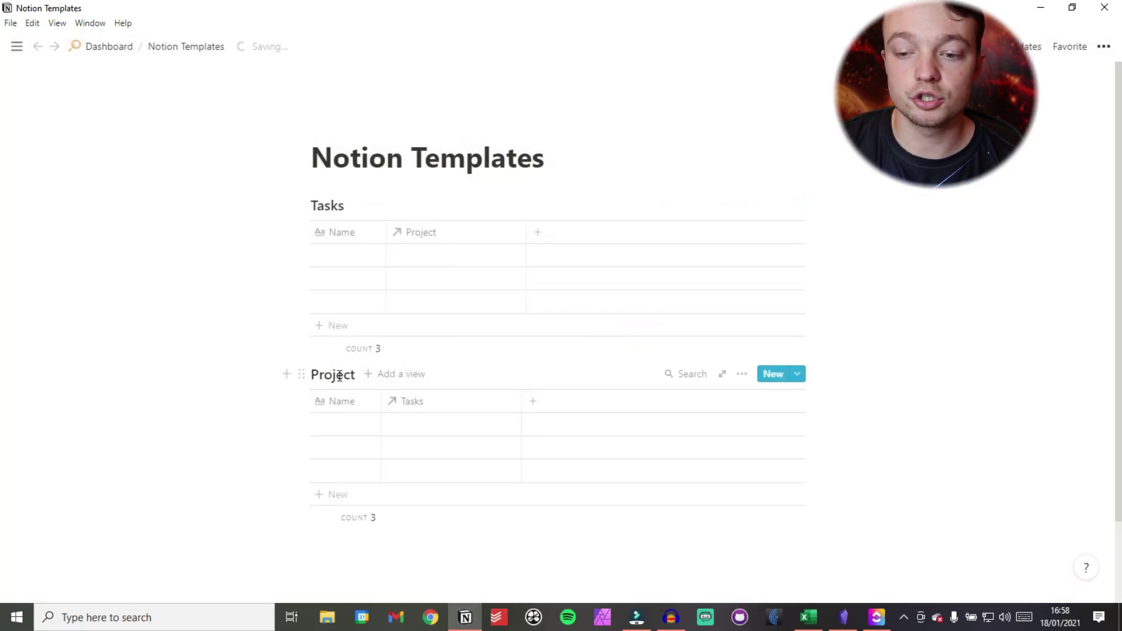
Create a new template for the Project database from its first empty entry and title it Project Template
left_click(798, 376)
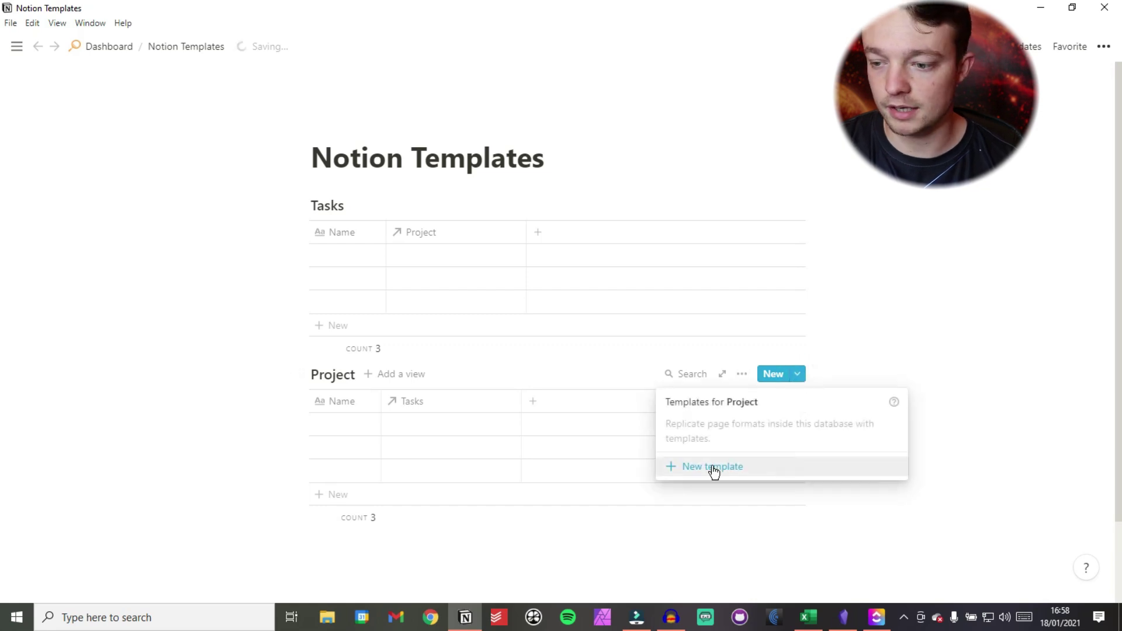
left_click(584, 369)
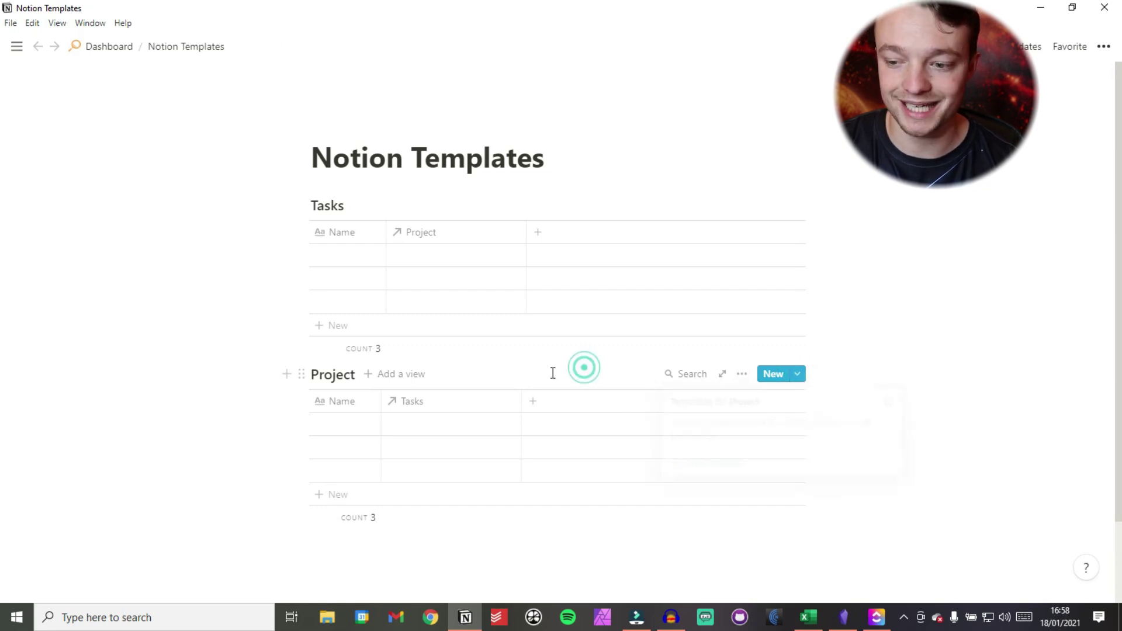
left_click(368, 427)
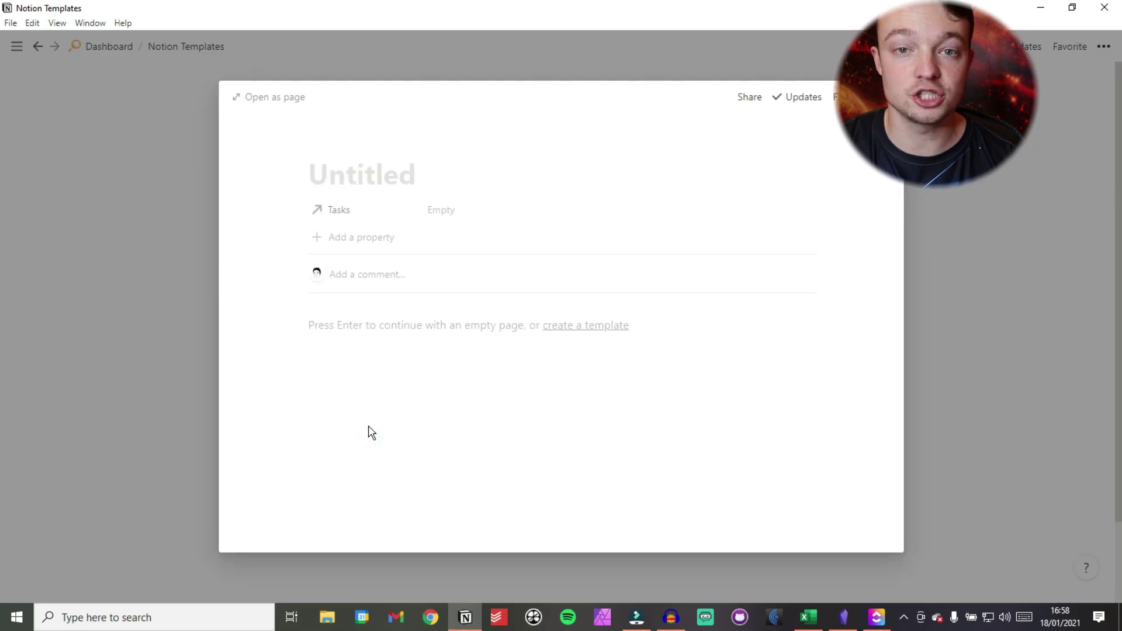
left_click(583, 326)
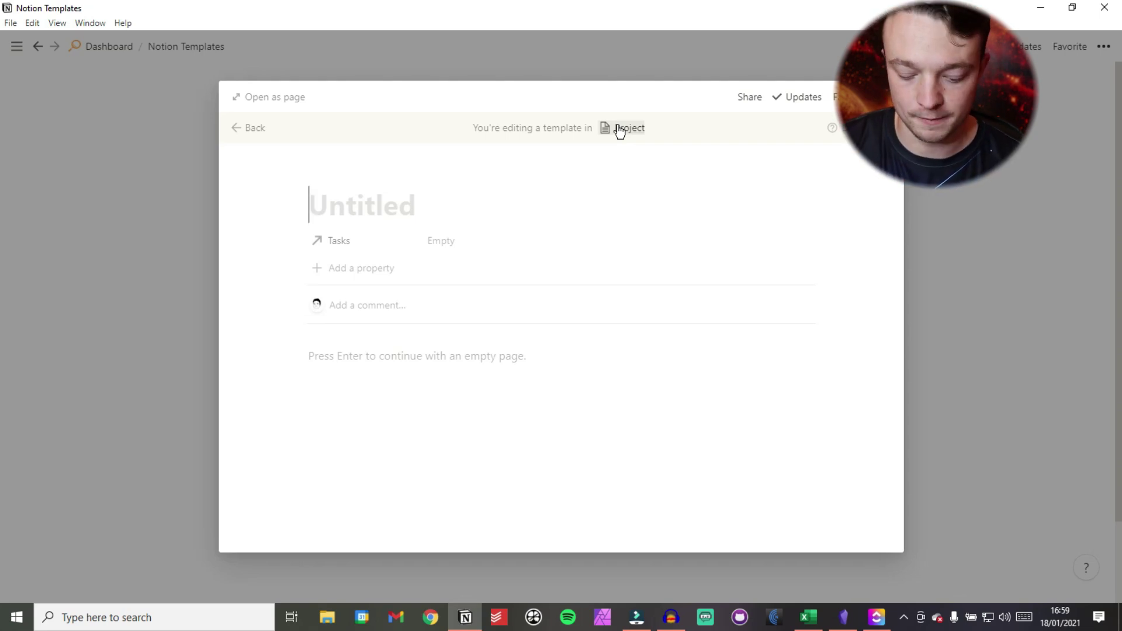
type("Project Templ")
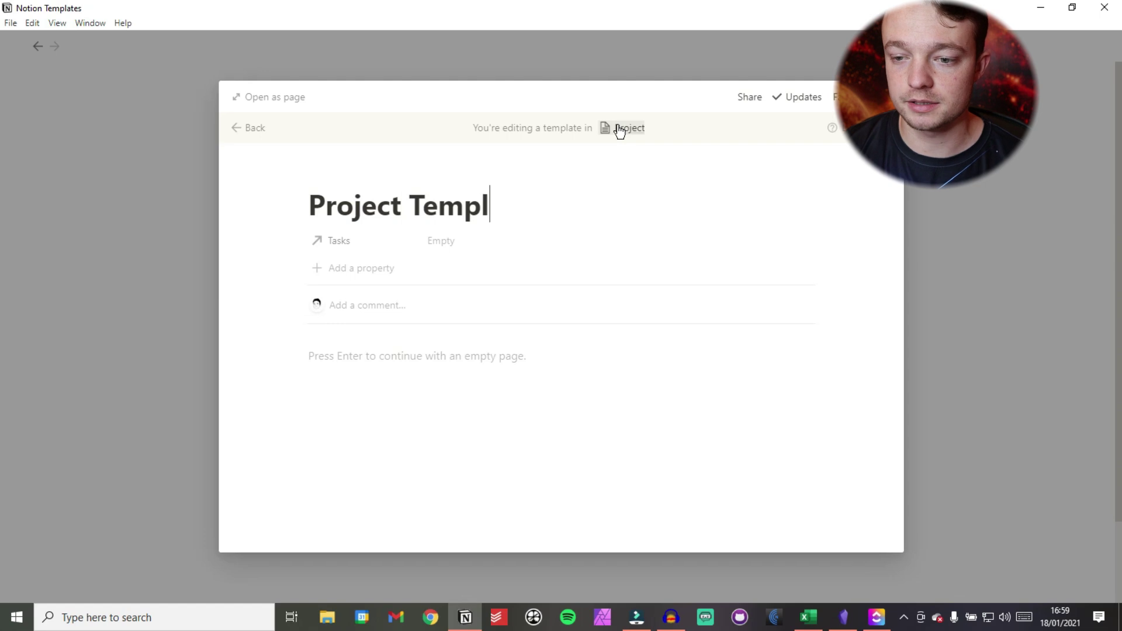
type("ate")
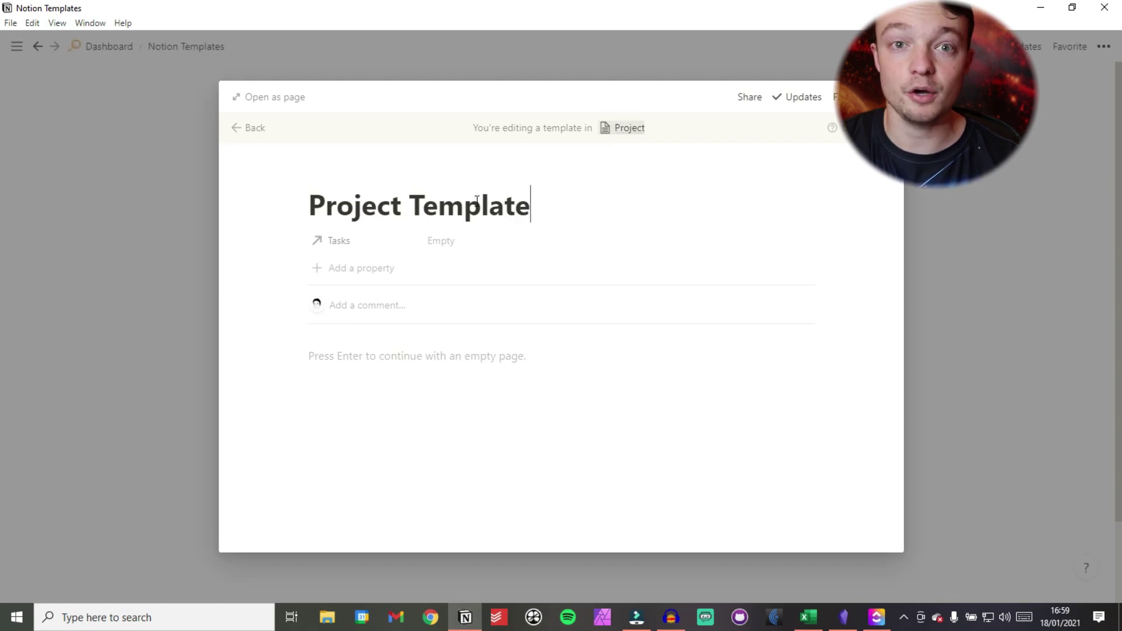
left_click(970, 238)
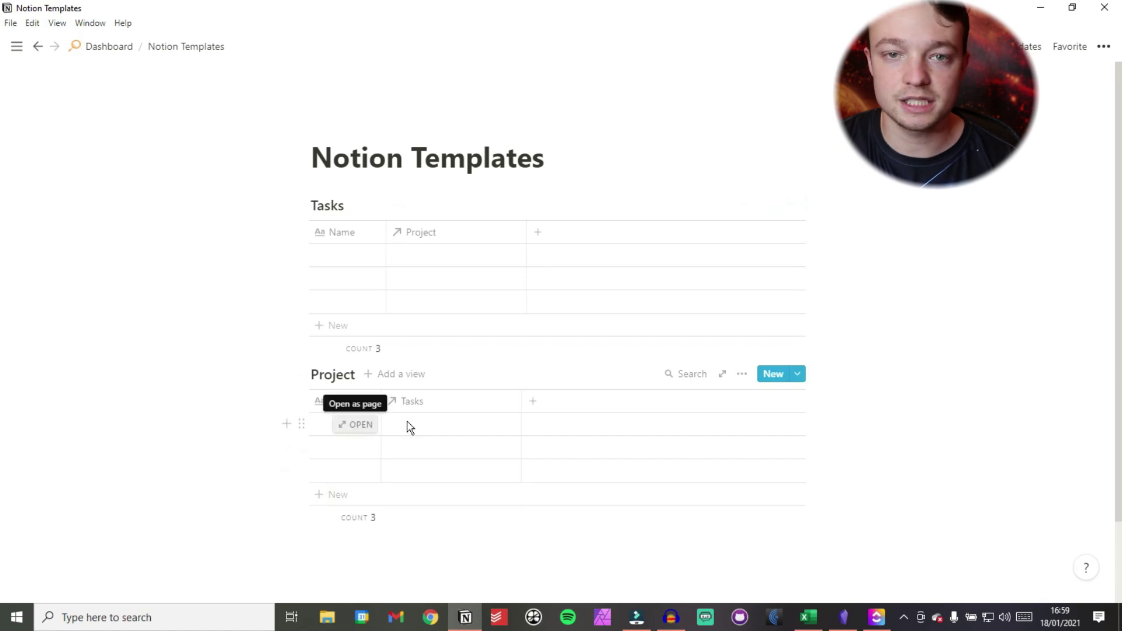
Open Project Template from the Project database's template list for editing and add a page icon
left_click(798, 374)
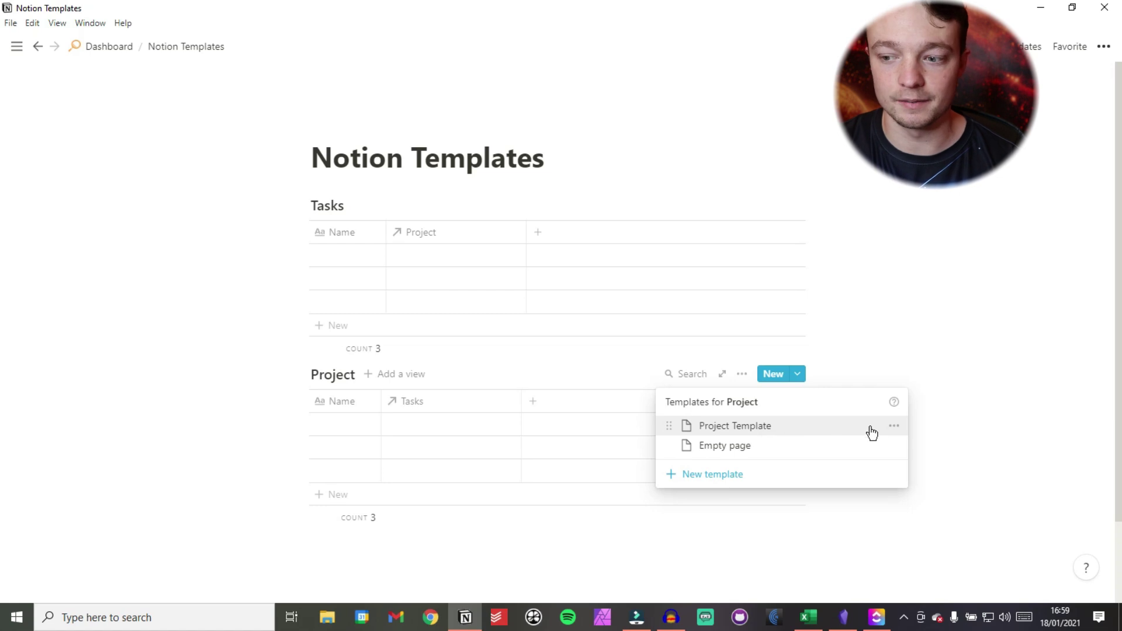
left_click(894, 426)
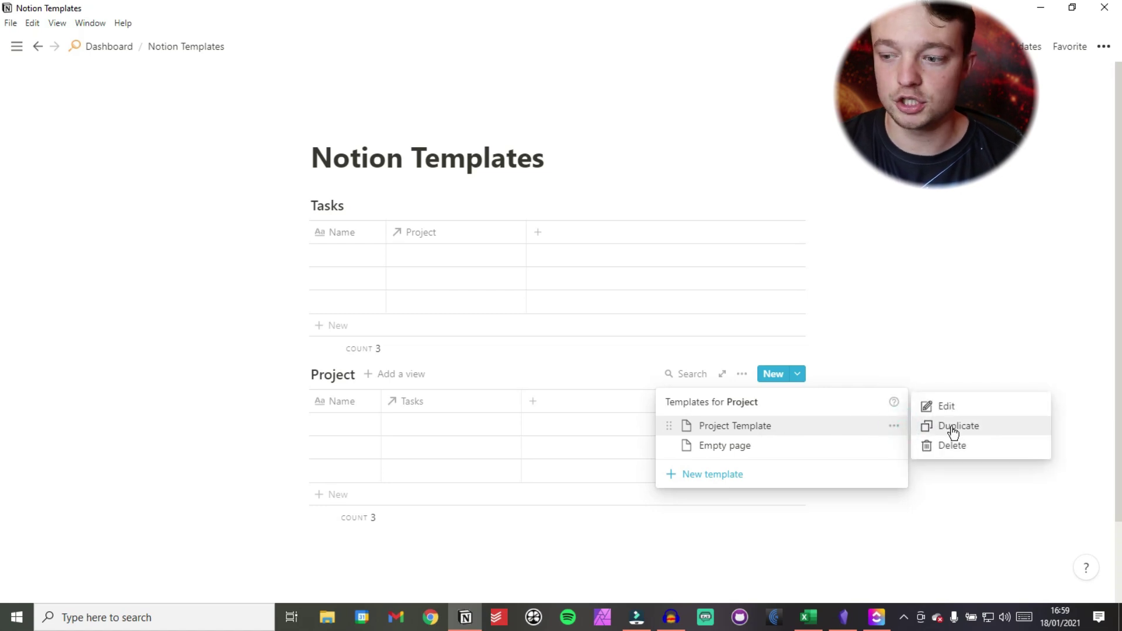
left_click(957, 406)
left_click(337, 176)
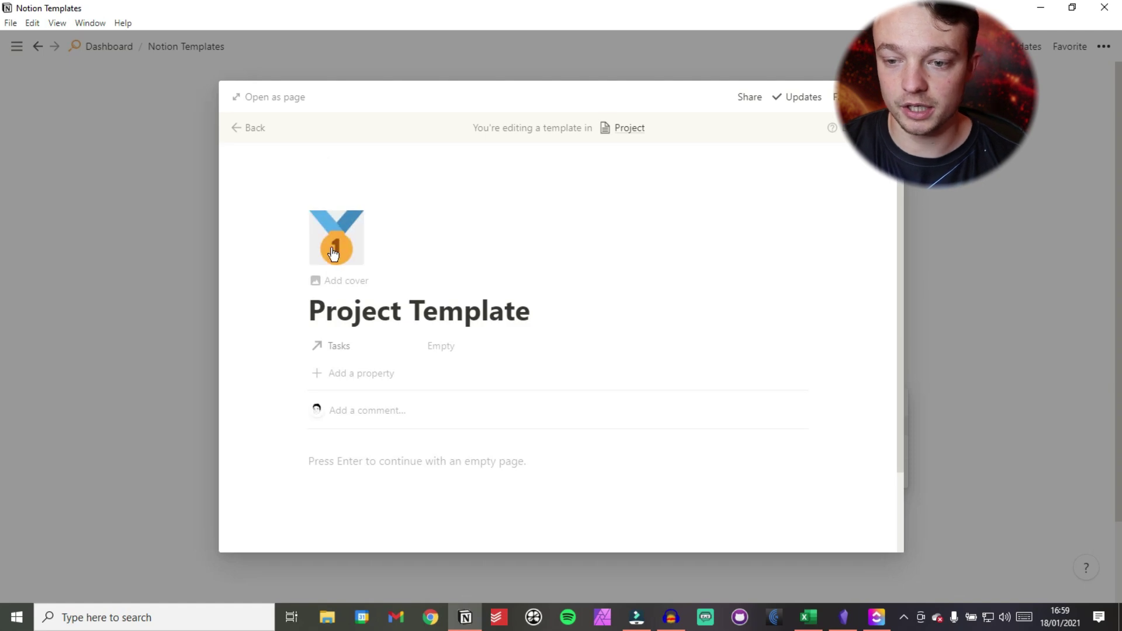
Check the template's Tasks relation picker without linking a page, and start the empty page body below the properties
scroll(384, 308, "down", 2)
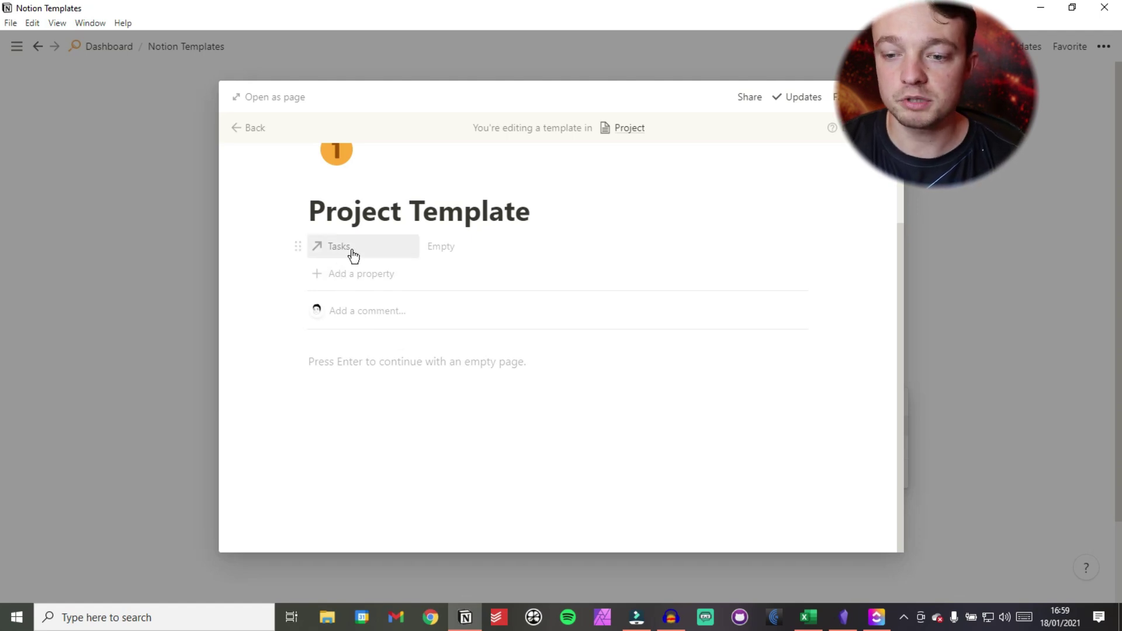
left_click(447, 246)
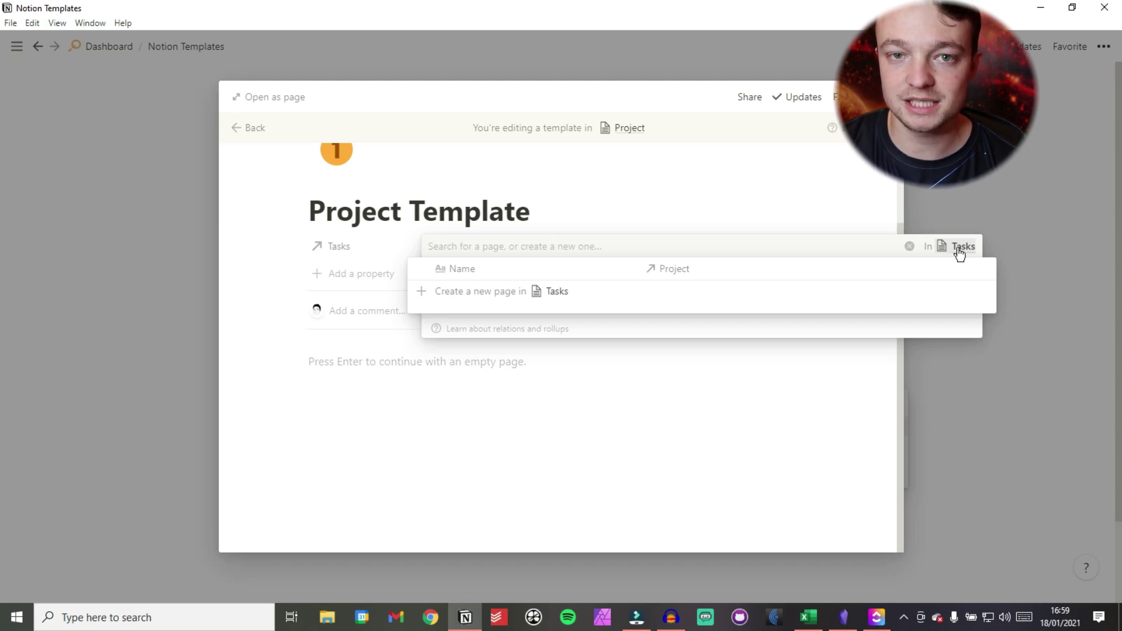
right_click(959, 252)
left_click(959, 262)
left_click(589, 353)
left_click(491, 359)
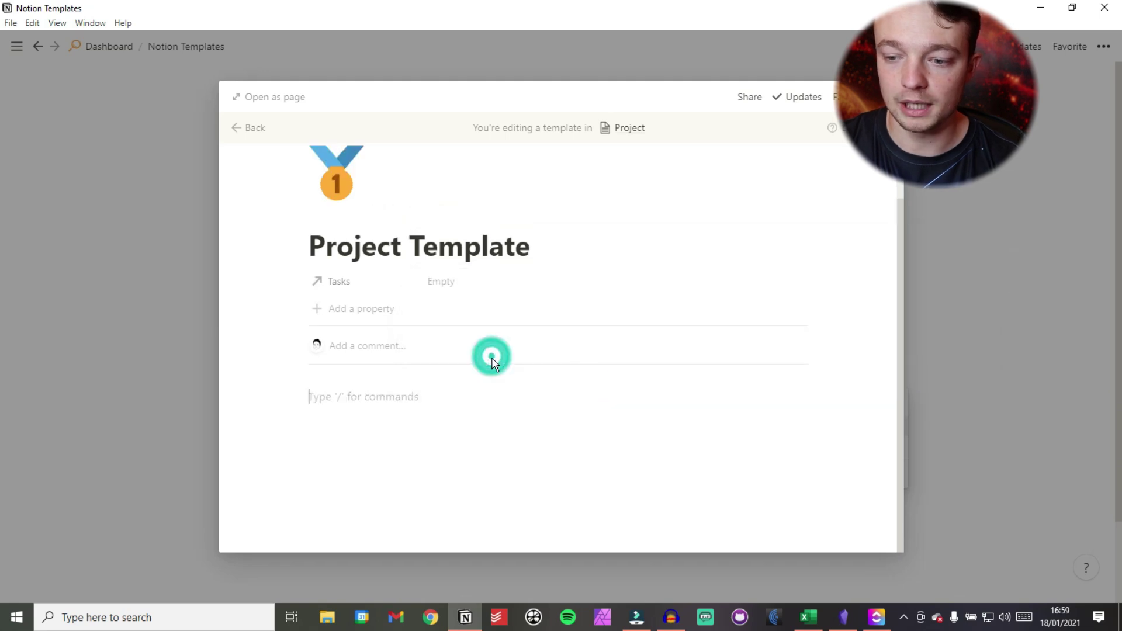
Paste the Tasks database link into the template body as a linked database and close the template
key("ctrl+v")
left_click(660, 467)
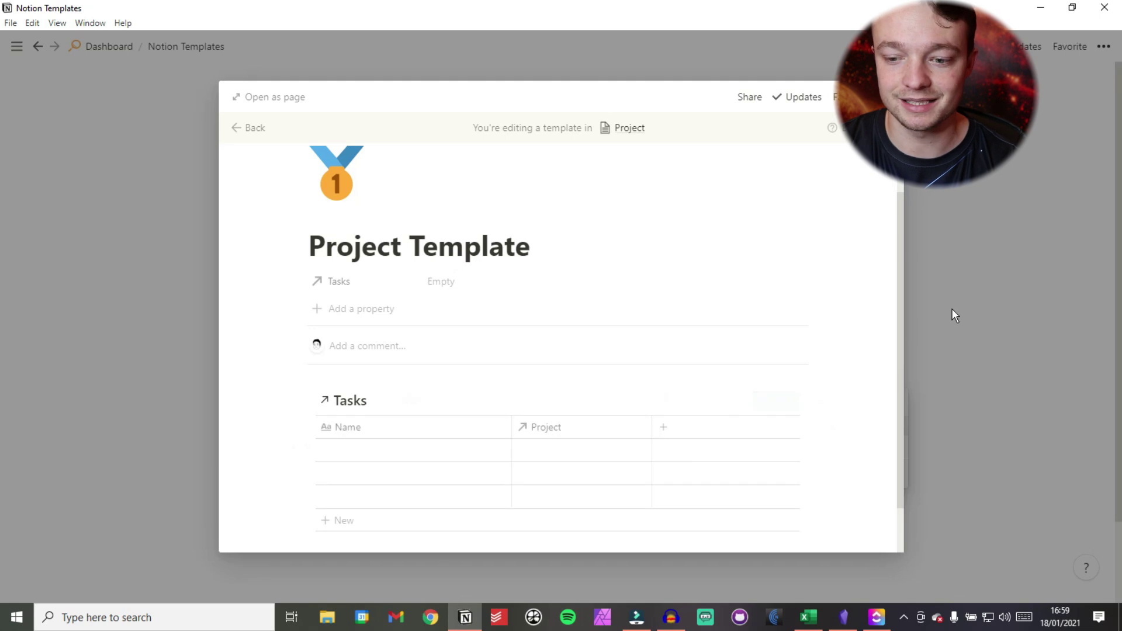
left_click(952, 308)
left_click(176, 298)
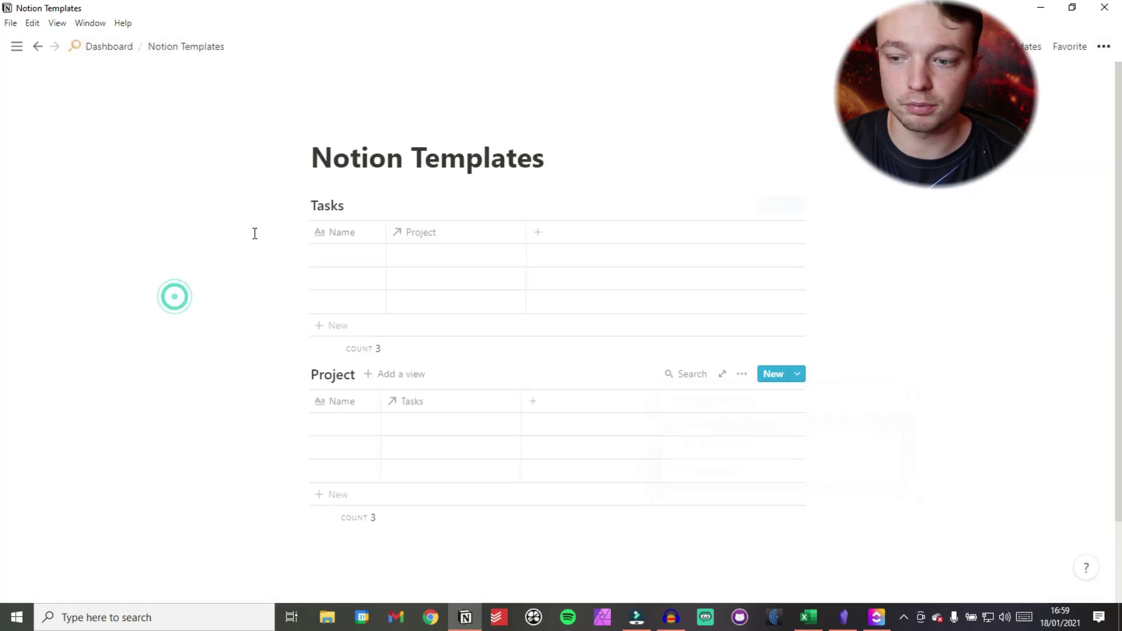
Copy the link to the original Tasks database and reopen Project Template for editing
left_click(302, 206)
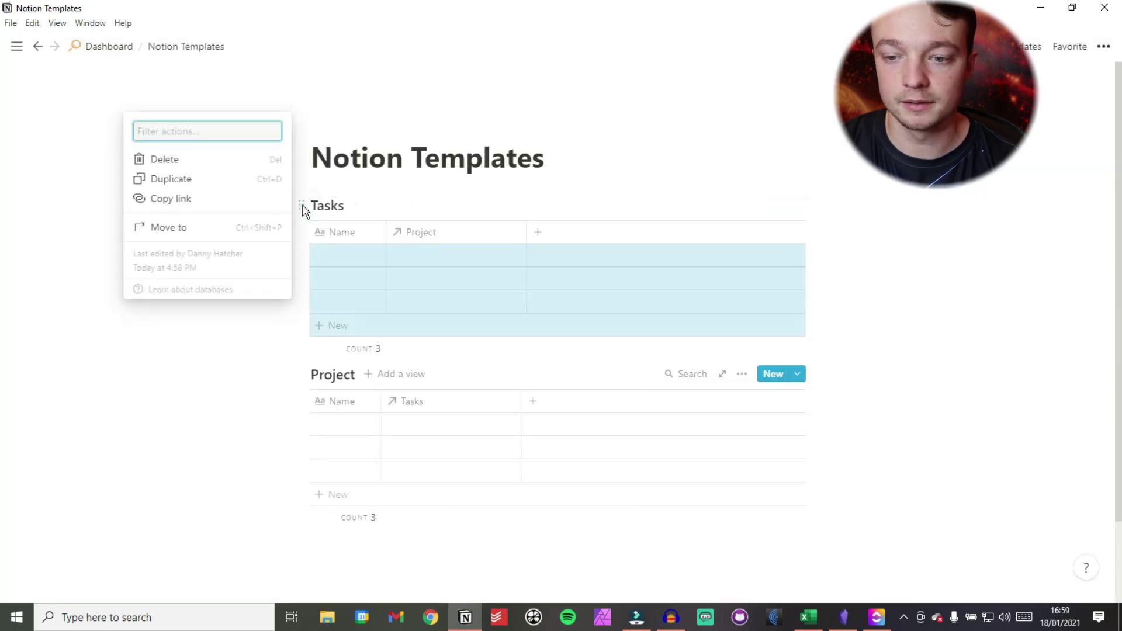
left_click(232, 199)
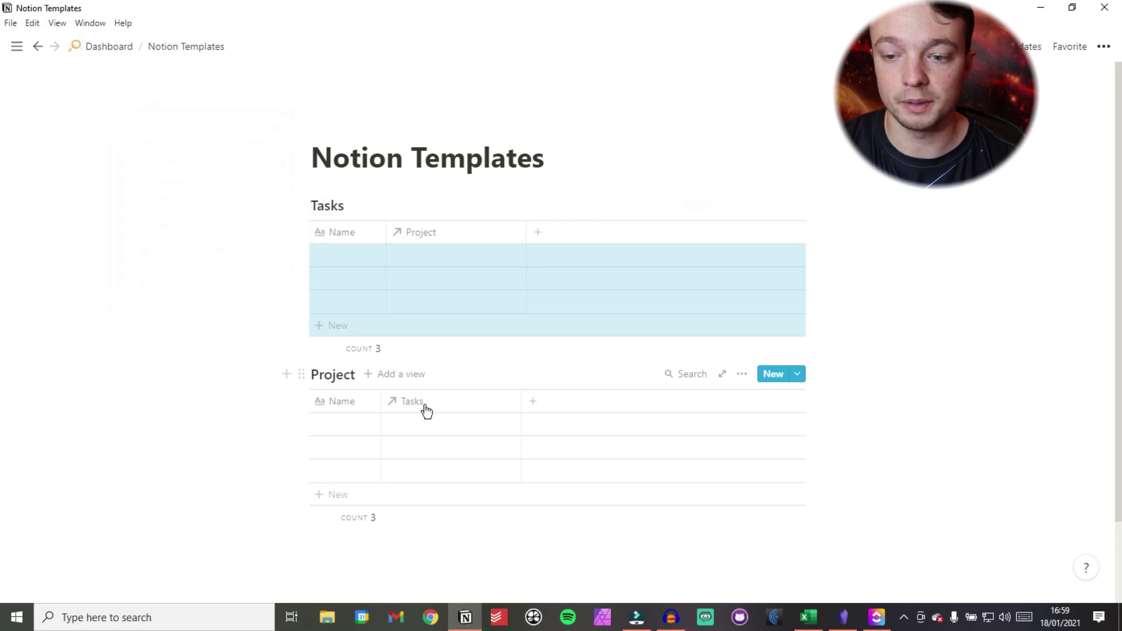
left_click(800, 379)
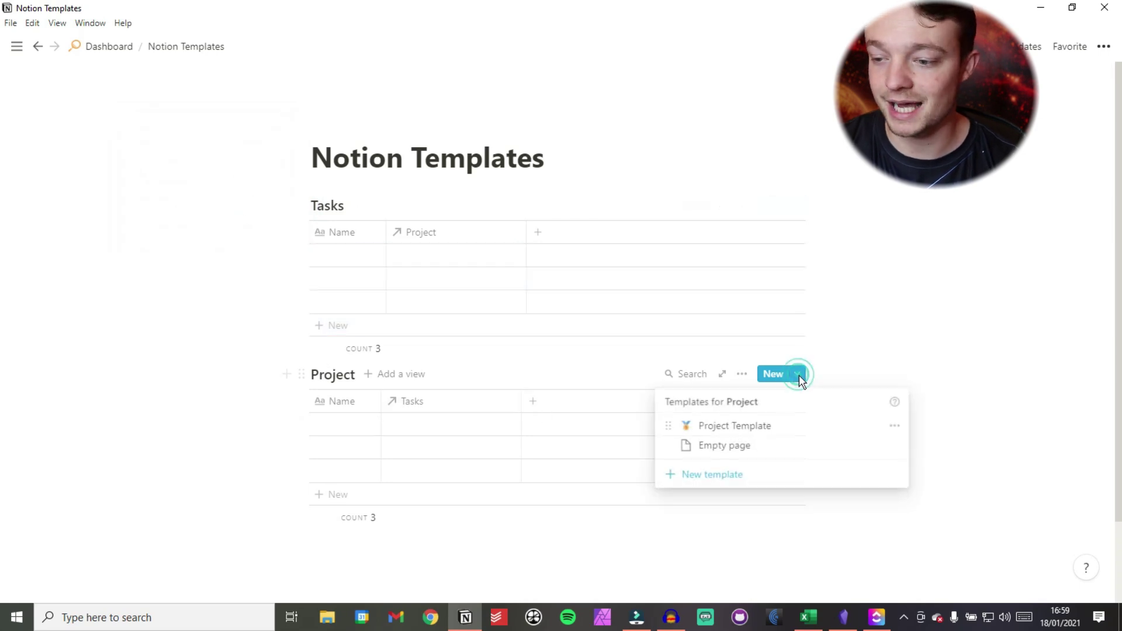
left_click(894, 427)
left_click(948, 406)
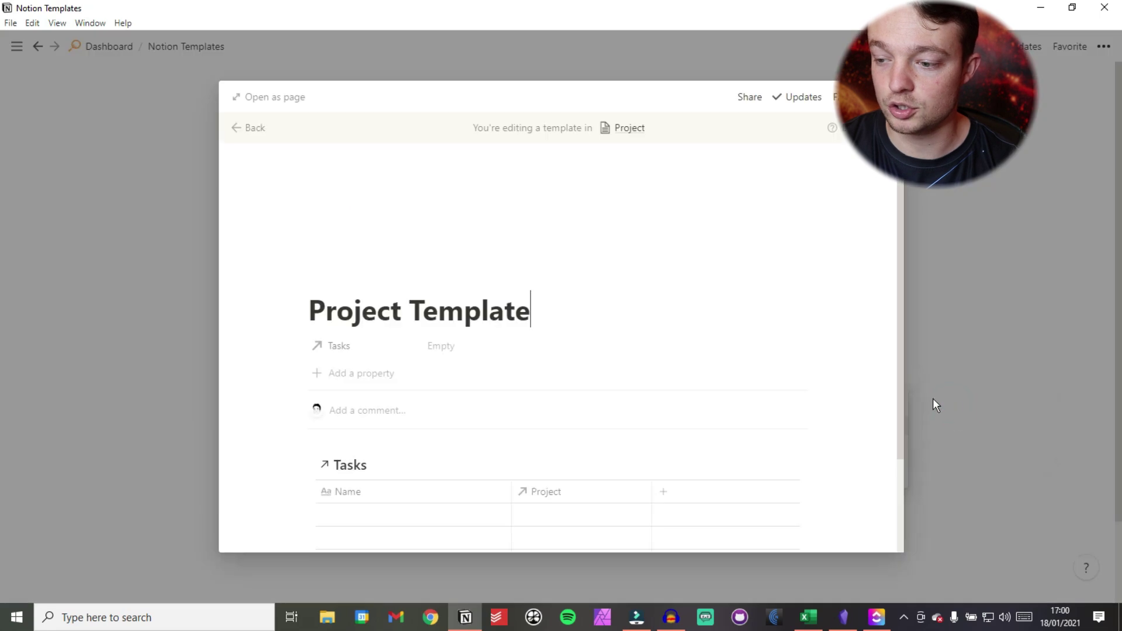
Try pasting the Tasks database link as a plain URL below the linked Tasks table and delete it
scroll(491, 393, "down", 2)
left_click(358, 508)
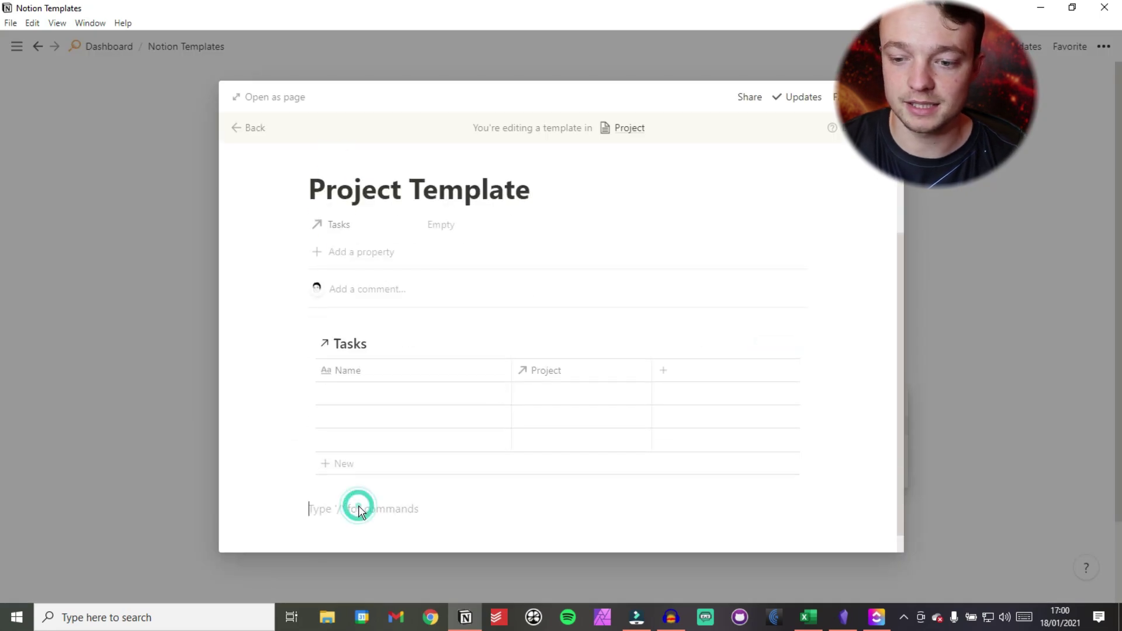
key("ctrl+v")
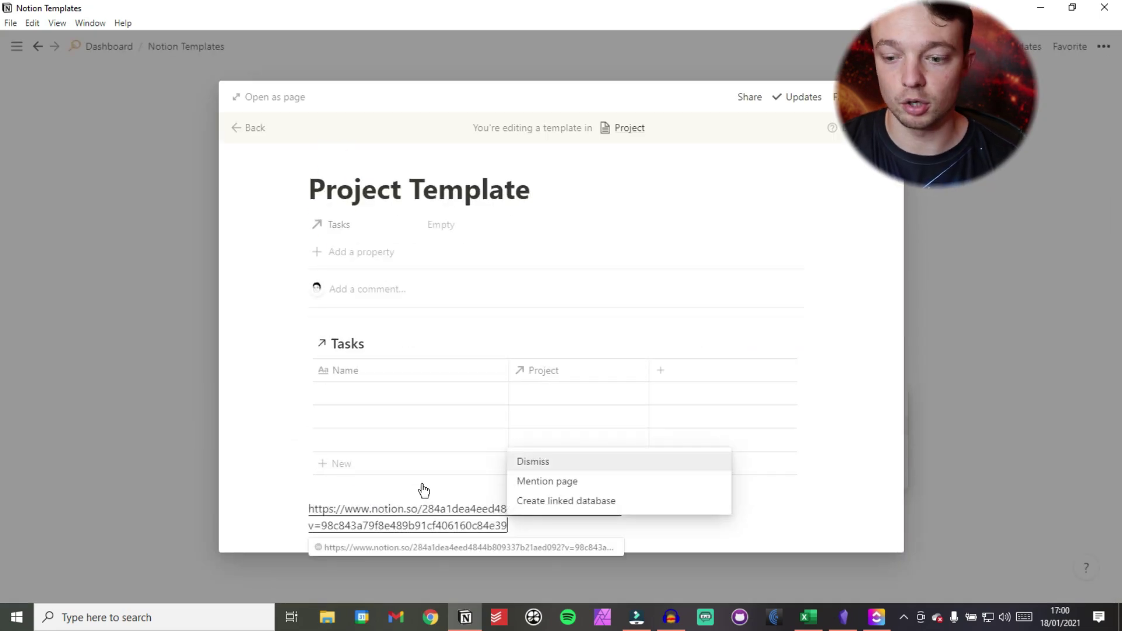
left_click(548, 461)
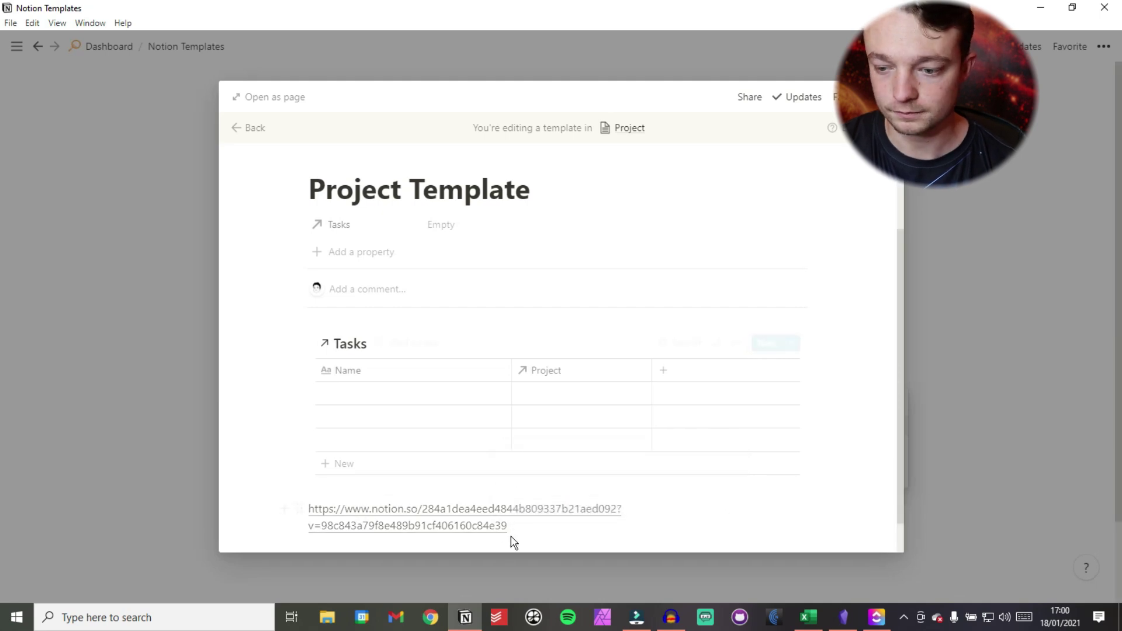
key("ctrl+a")
key("BackSpace")
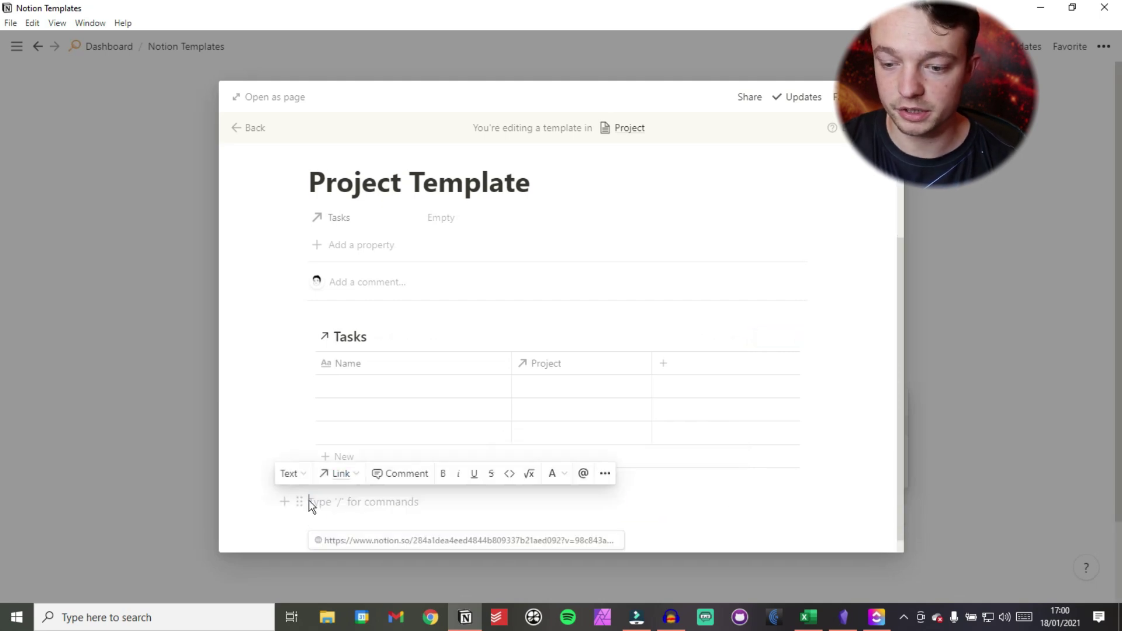
Narrow the Name column of the template's linked Tasks table and add a filter on the Project property with Contains
scroll(386, 493, "down", 1)
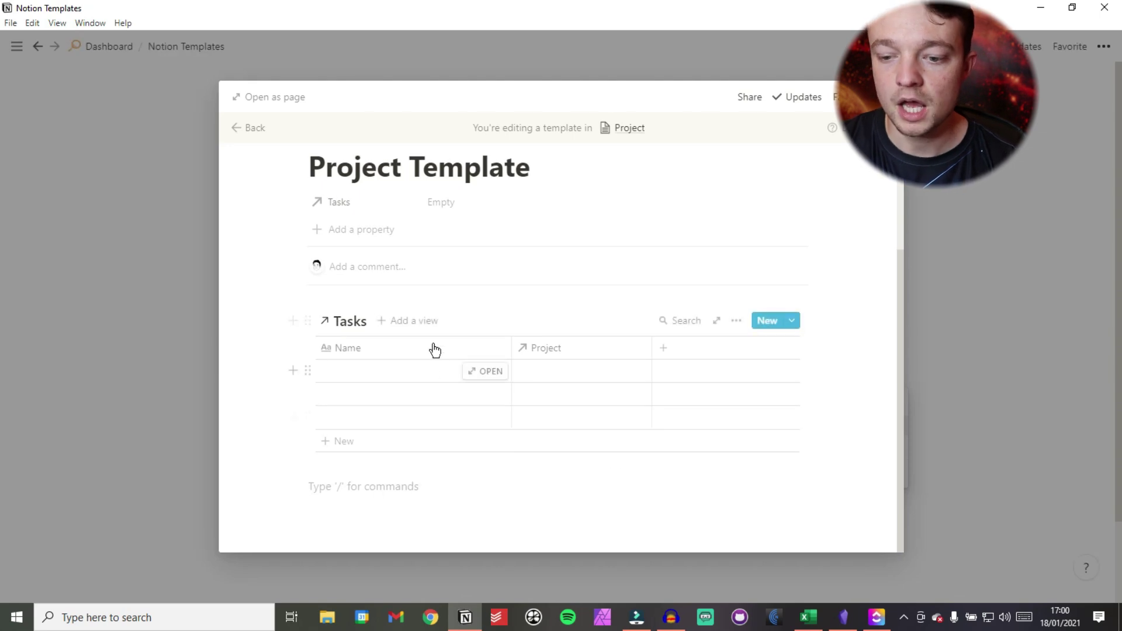
left_click_drag(509, 341, 385, 347)
left_click(739, 329)
left_click(779, 367)
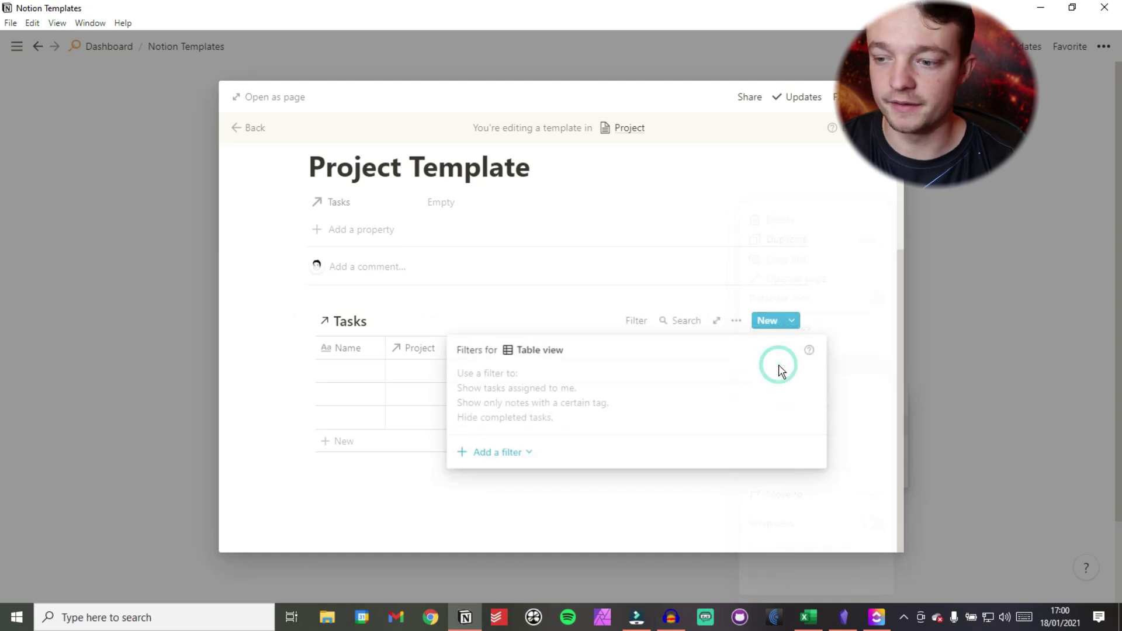
left_click(503, 452)
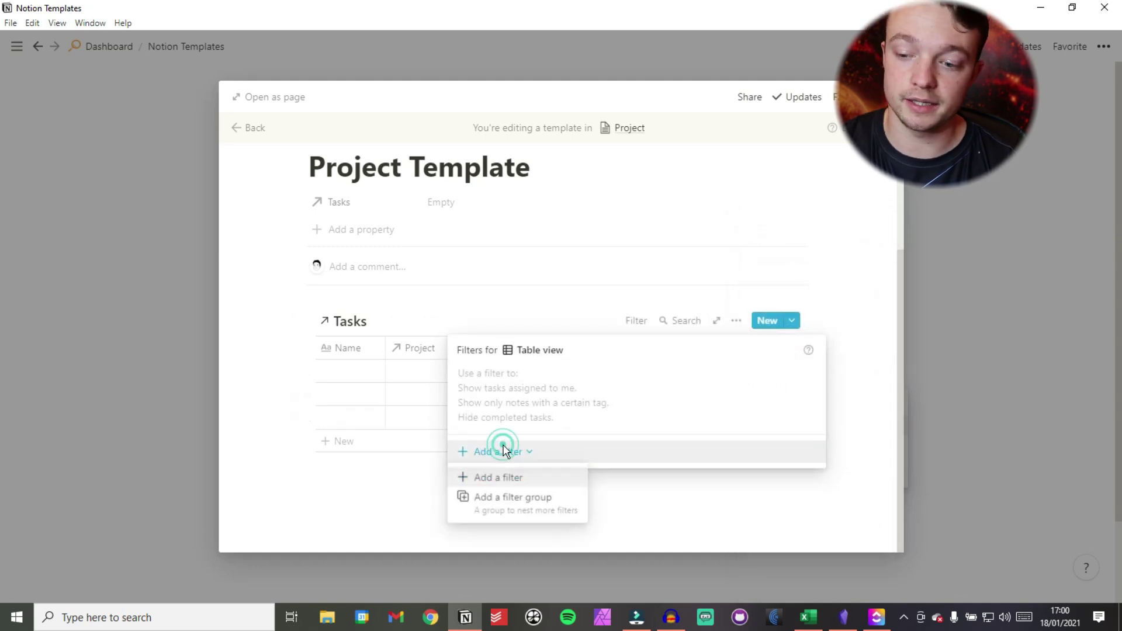
left_click(520, 478)
left_click(556, 381)
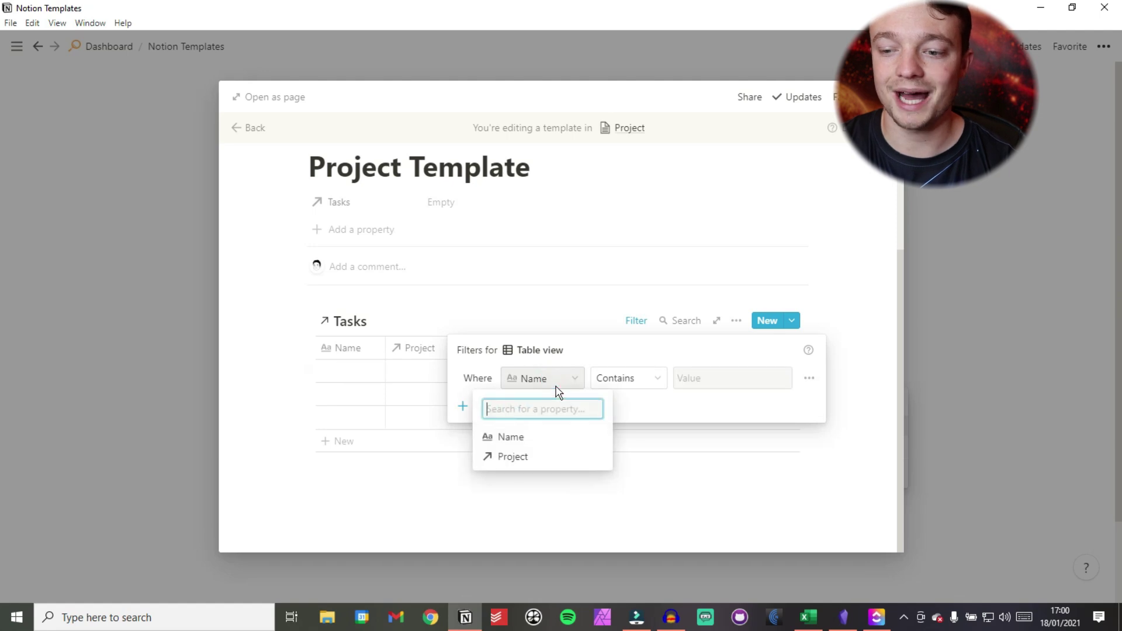
left_click(513, 462)
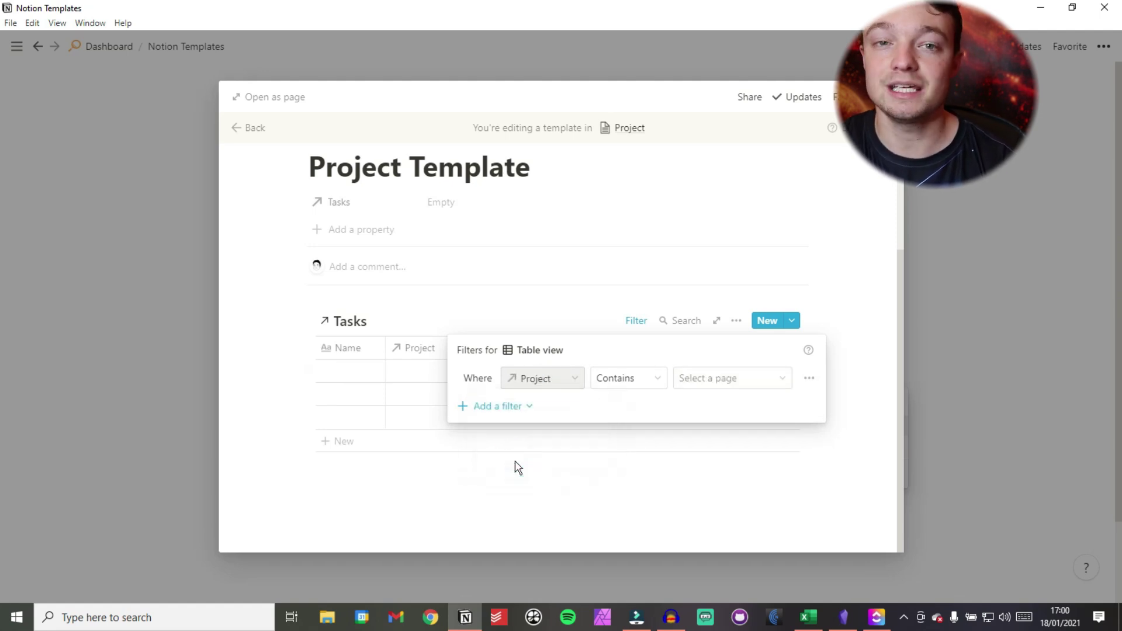
Set the linked Tasks table's Project Contains filter to the Project Template page
left_click(488, 308)
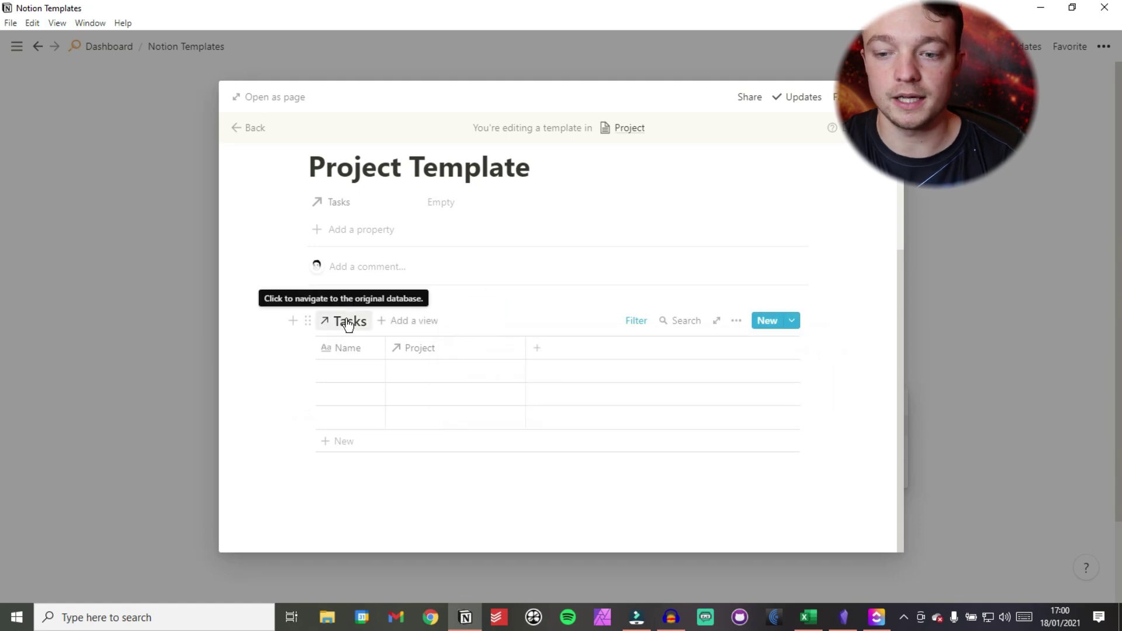
left_click(634, 321)
left_click(699, 388)
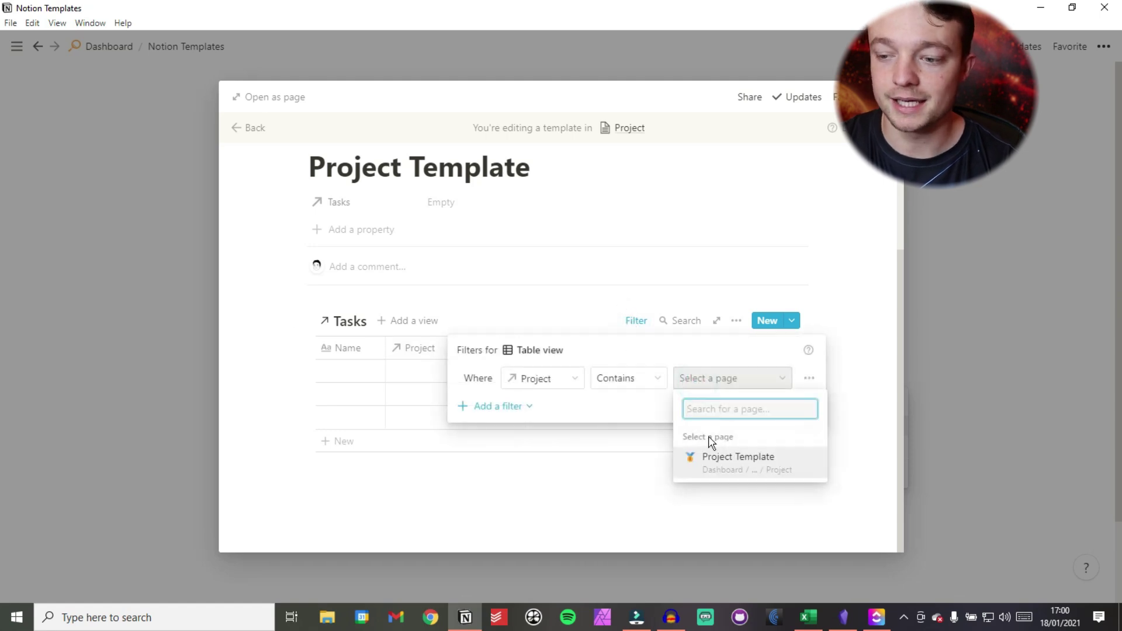
left_click(725, 471)
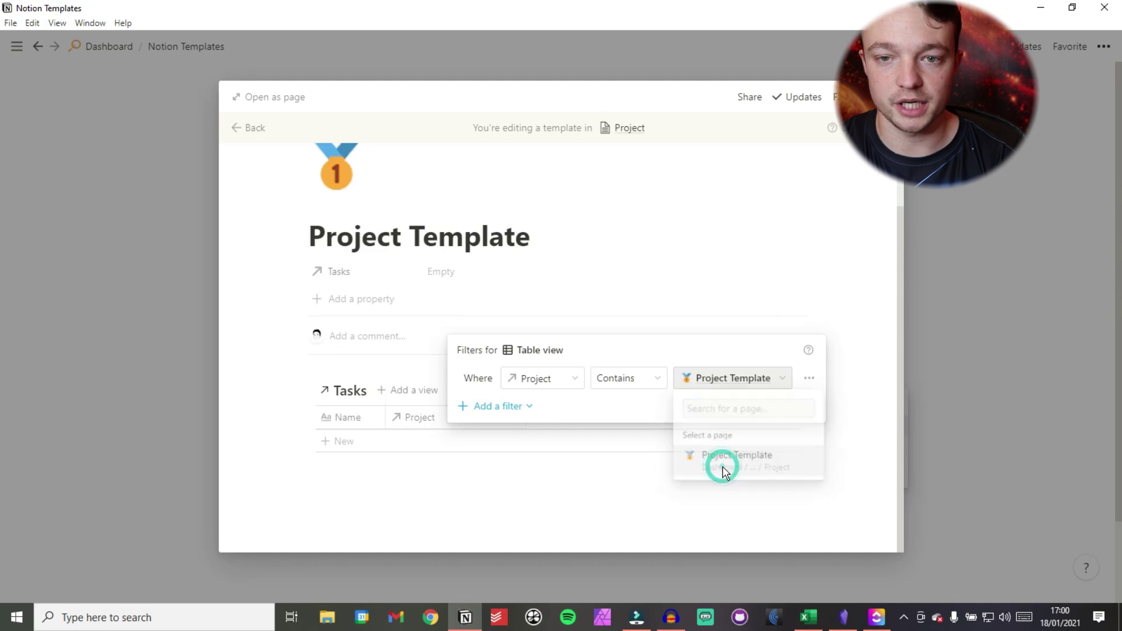
left_click(415, 362)
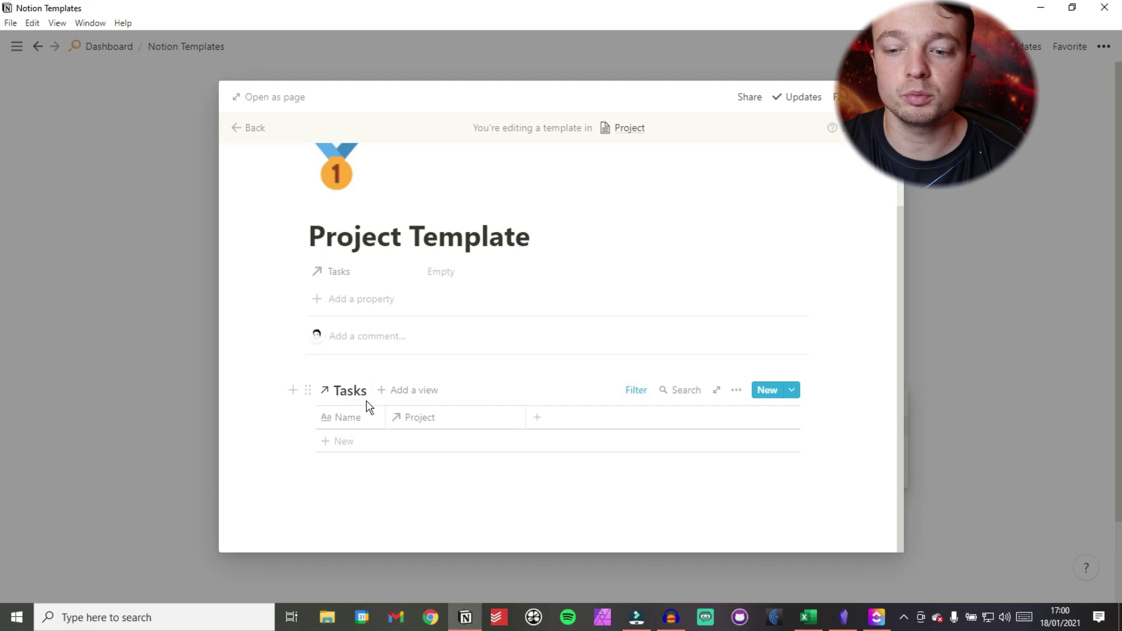
Review the linked Tasks table's filter and return to the Notion Templates page
left_click(636, 390)
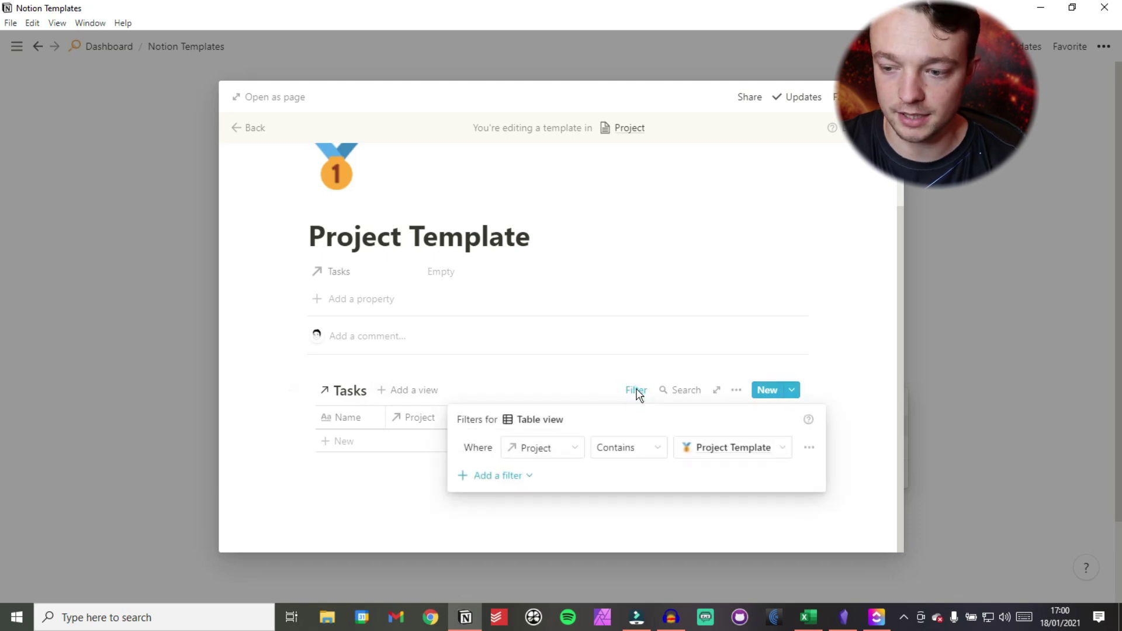
left_click(132, 267)
left_click(146, 270)
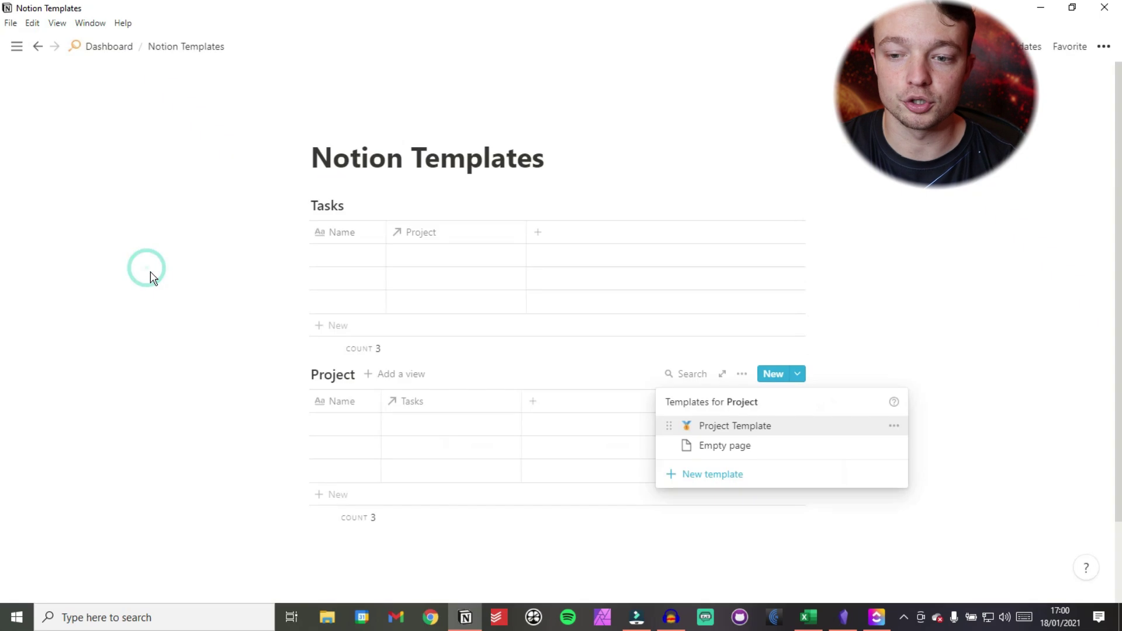
left_click(520, 365)
Open the first empty Project entry, apply Project Template to it and title the page "project 1"
left_click(353, 429)
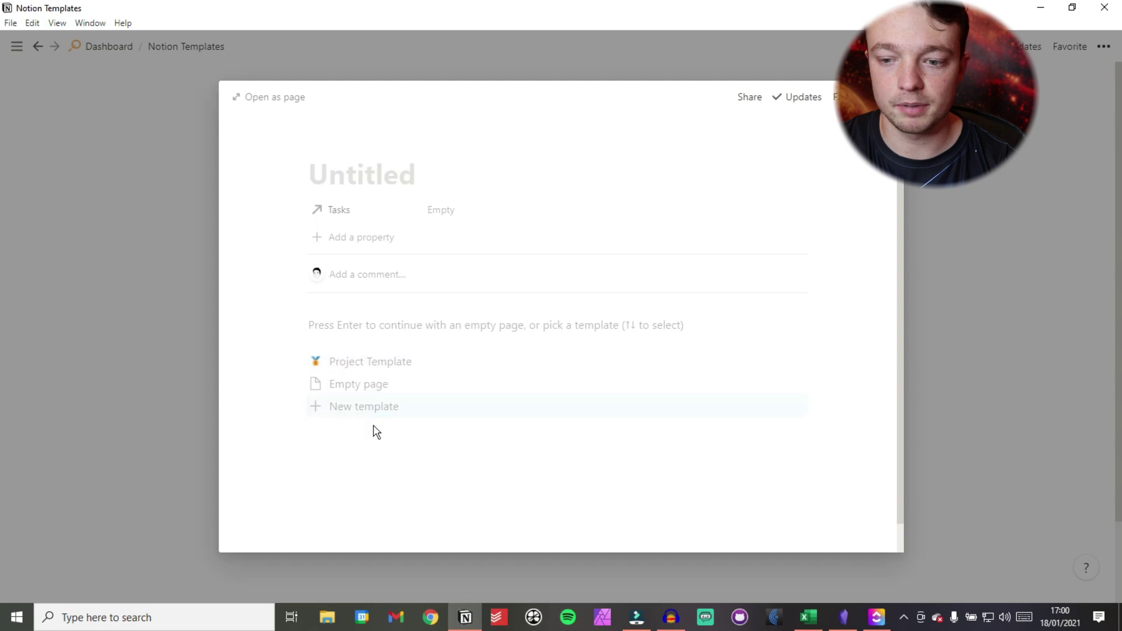
left_click(354, 367)
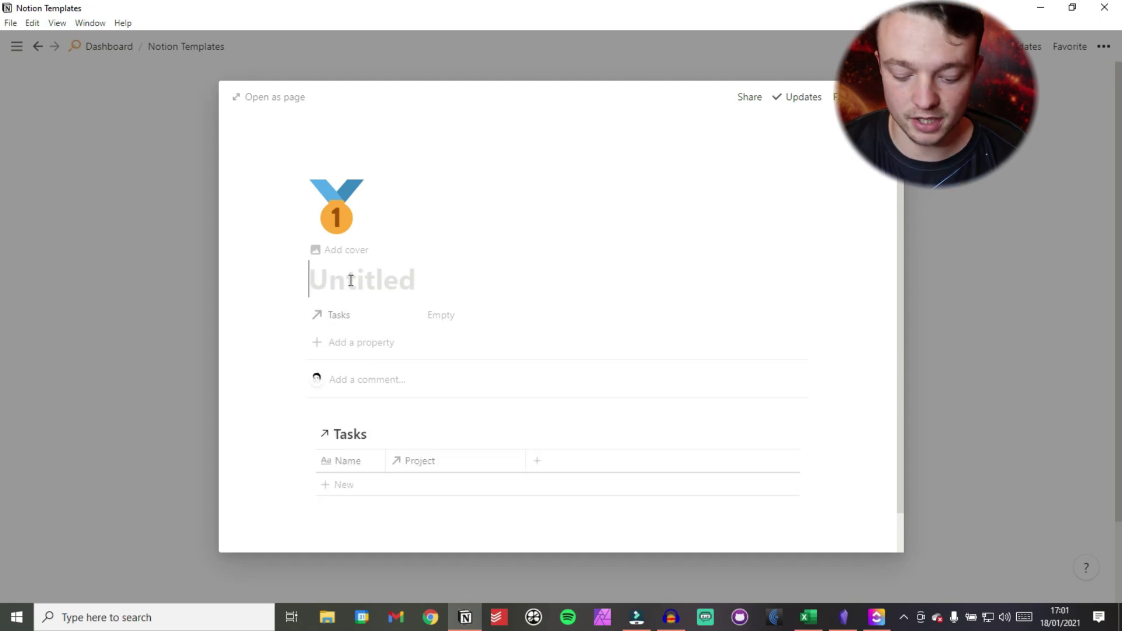
type("proj")
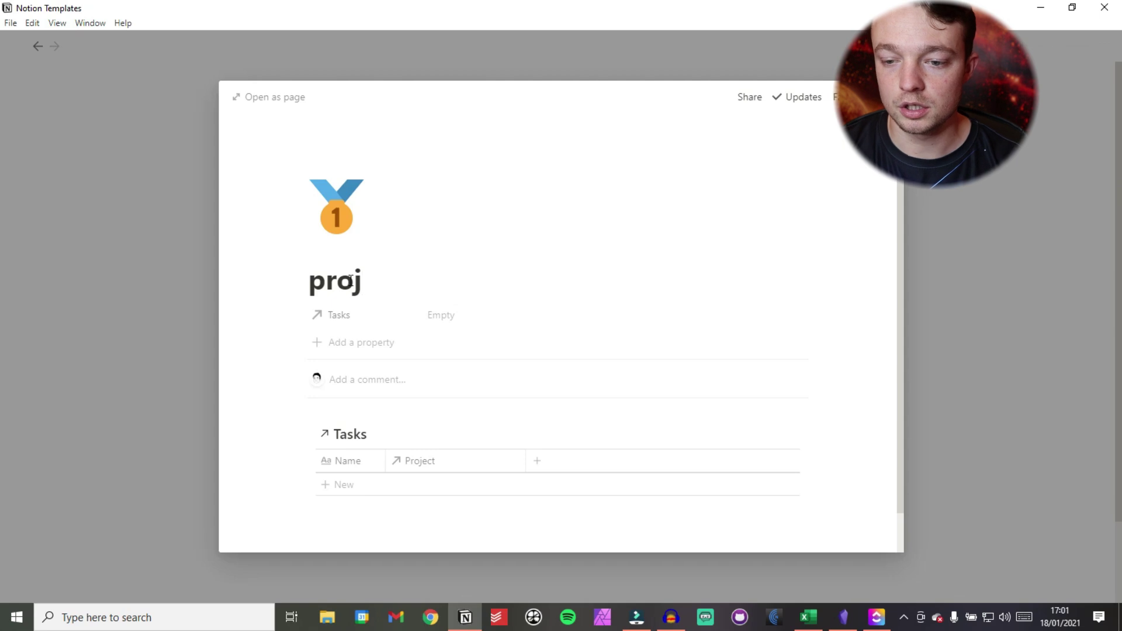
type("ect 1")
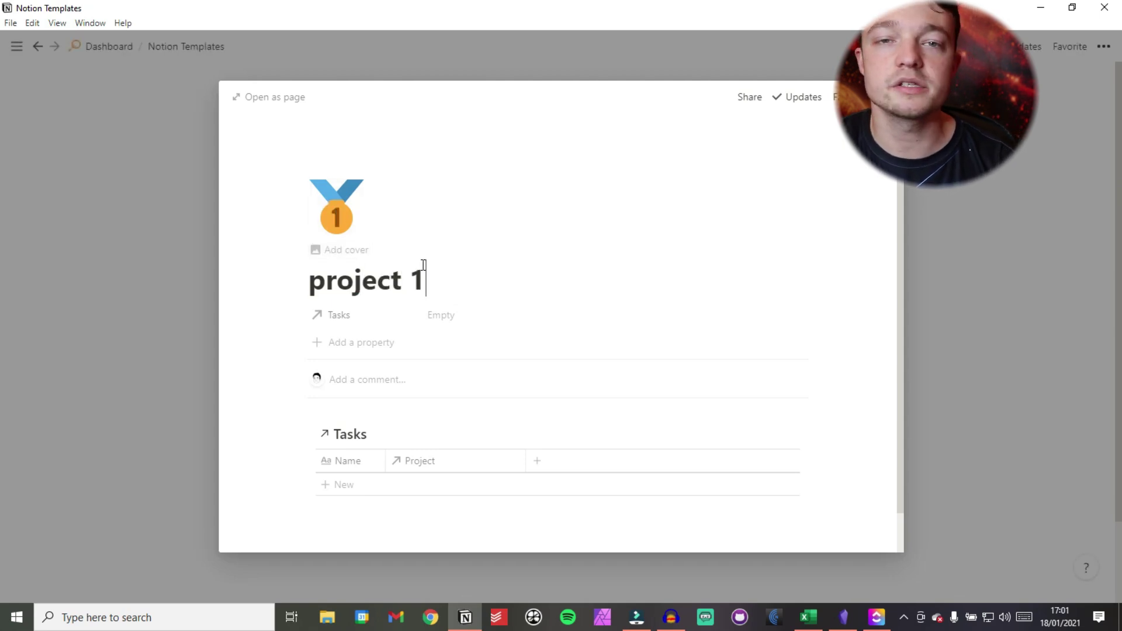
Check which page the Project filter uses in the new page's linked Tasks table
scroll(423, 265, "down", 1)
scroll(424, 265, "down", 1)
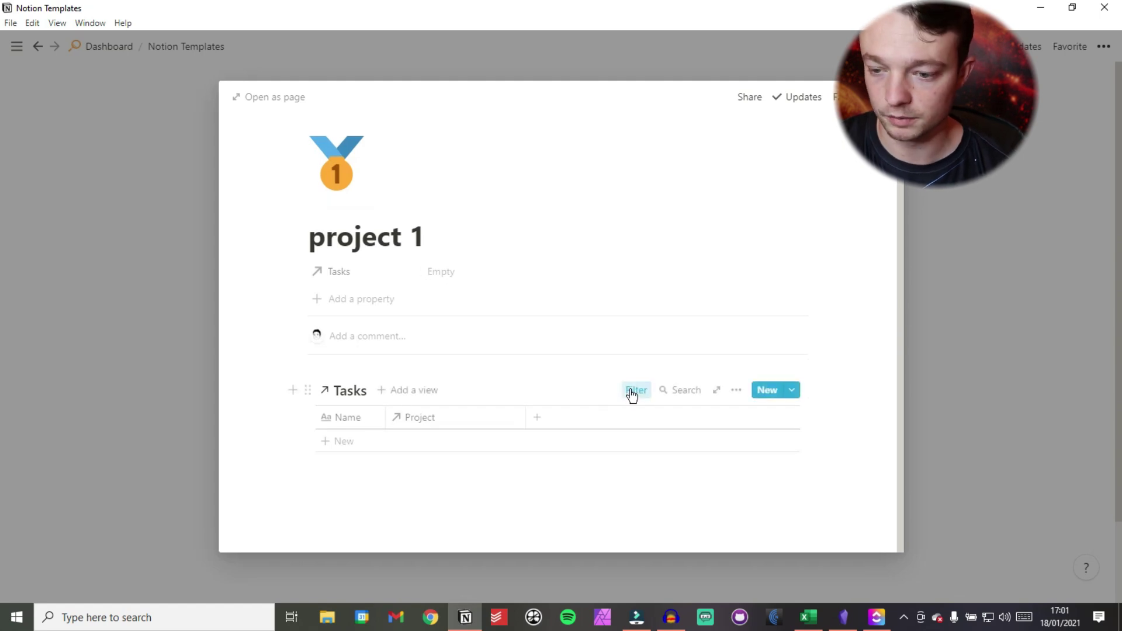
left_click(636, 390)
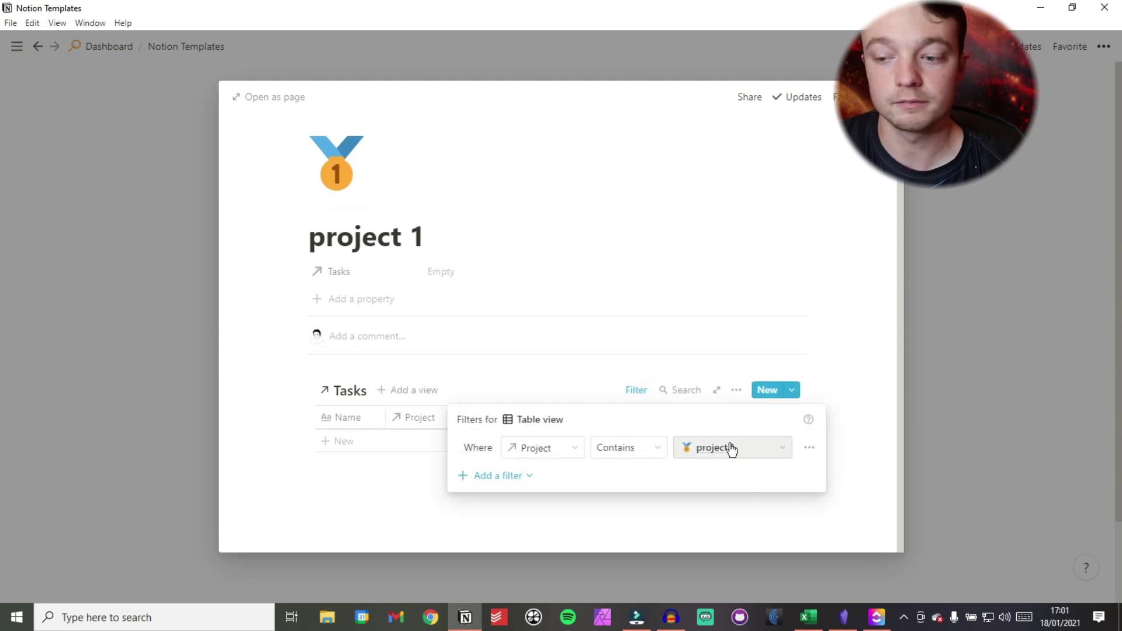
Rename the project page to "project 2", recheck its linked Tasks table's filter and close the page
left_click(427, 231)
key("BackSpace")
type("2")
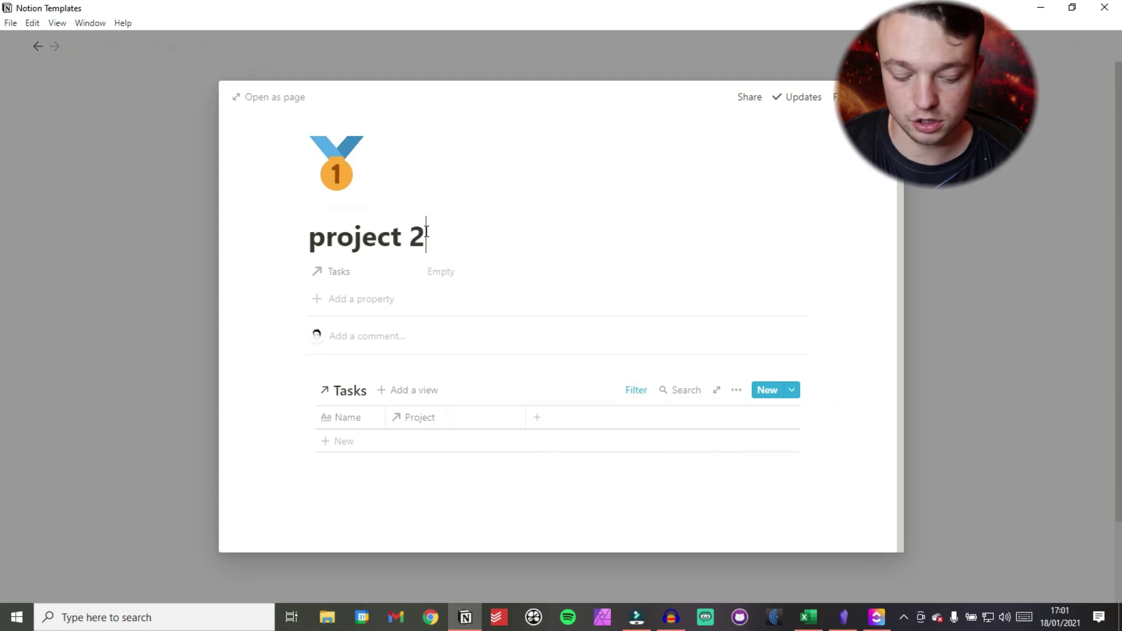
left_click(642, 397)
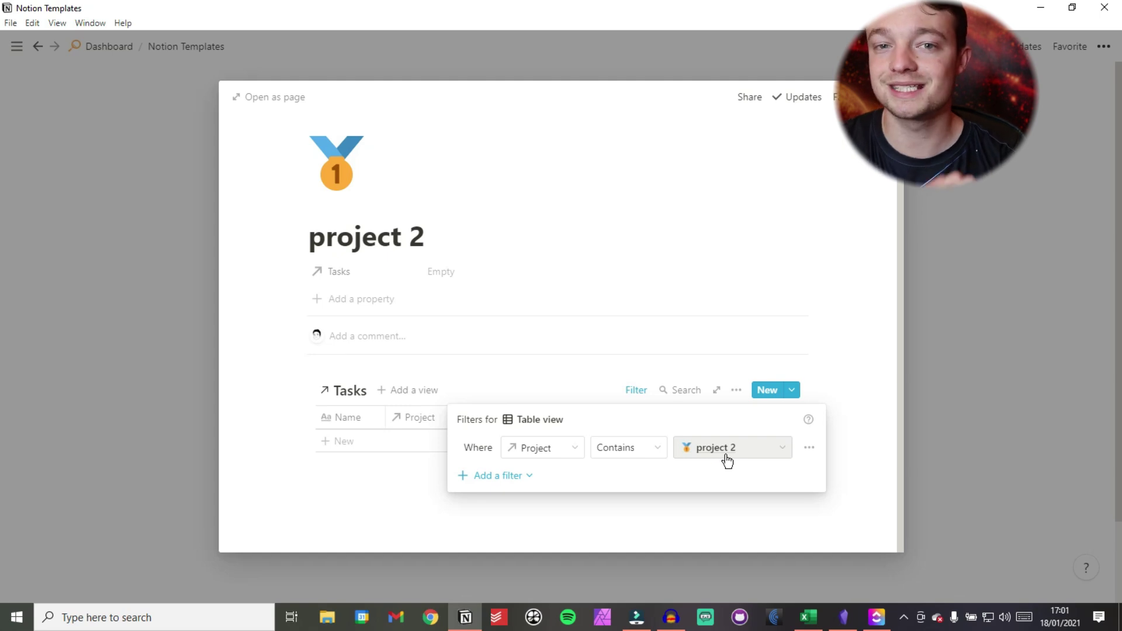
left_click(937, 319)
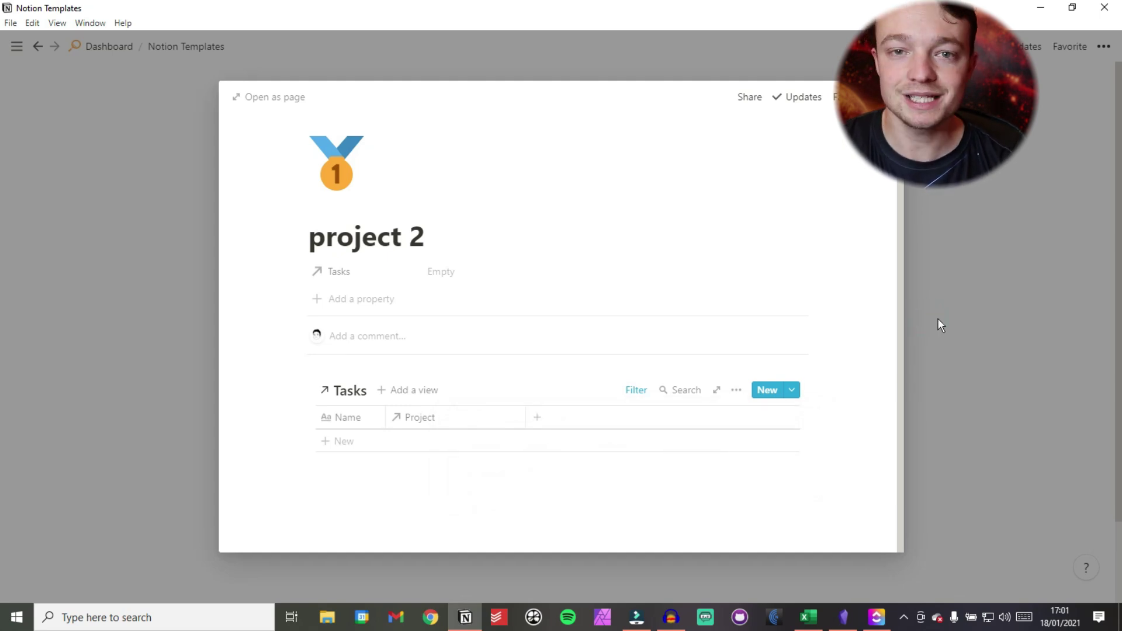
left_click(938, 318)
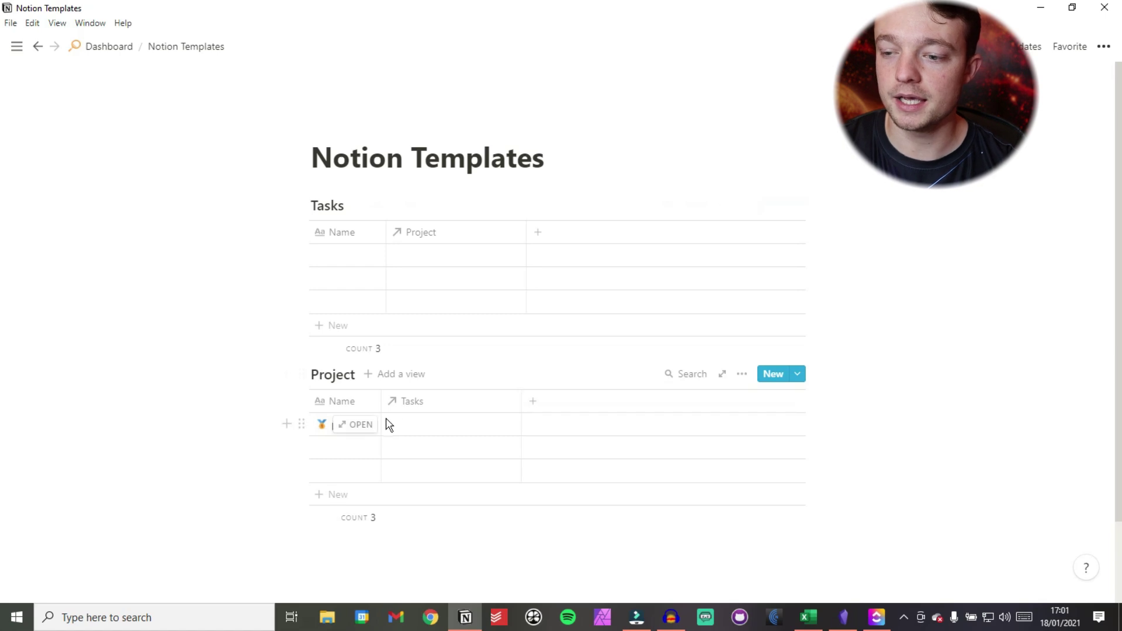
Reopen Project Template for editing and add an empty line above its linked Tasks table
left_click(798, 374)
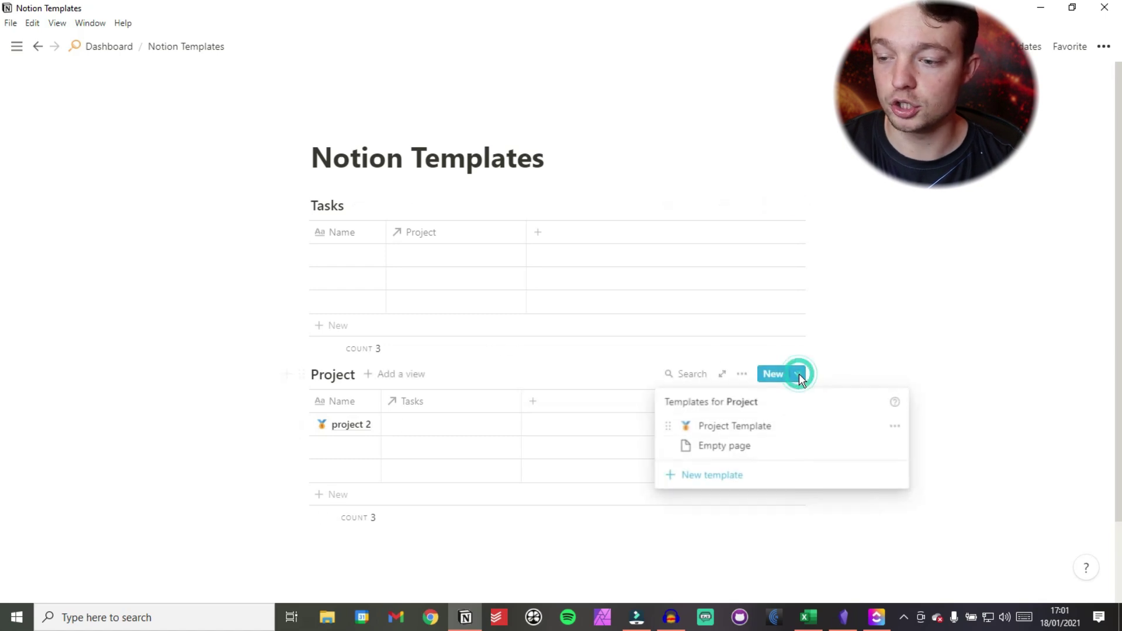
left_click(894, 432)
left_click(946, 407)
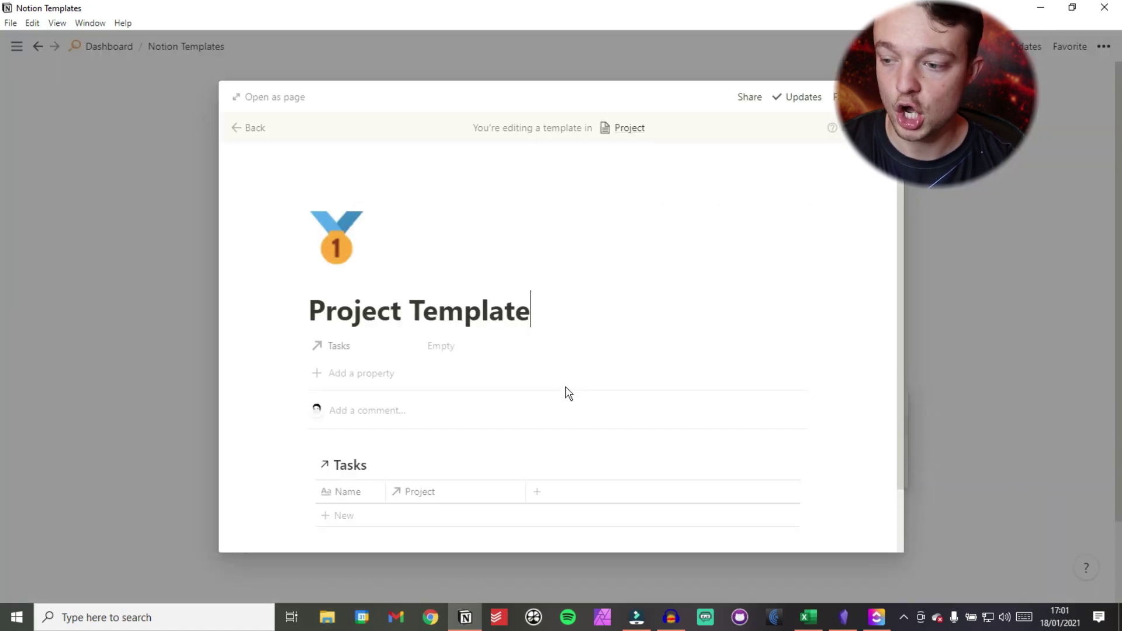
key("Return")
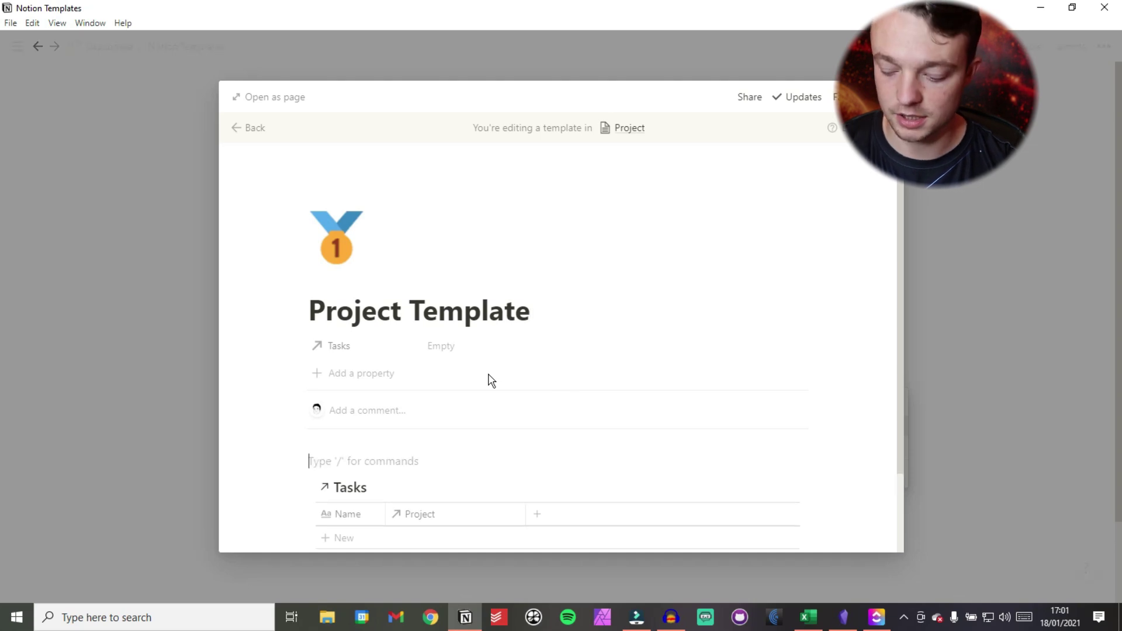
scroll(442, 358, "down", 2)
scroll(443, 358, "down", 1)
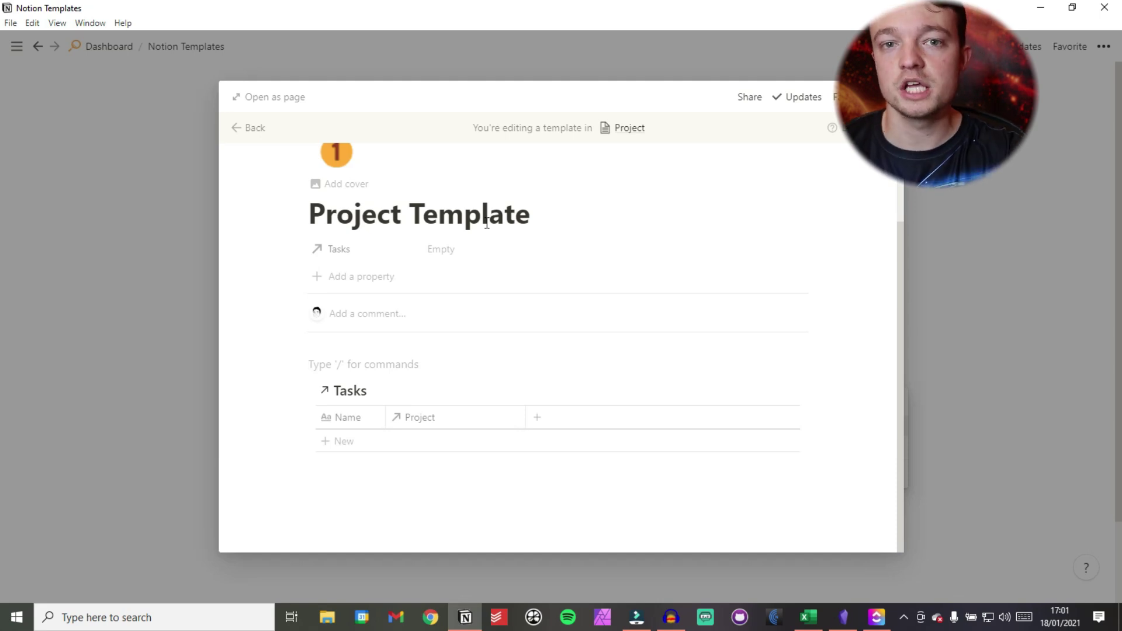
Add the lines "Reserach", "Scripting", "Recording" and "Editing" above the linked Tasks table in Project Template
type("Reserach")
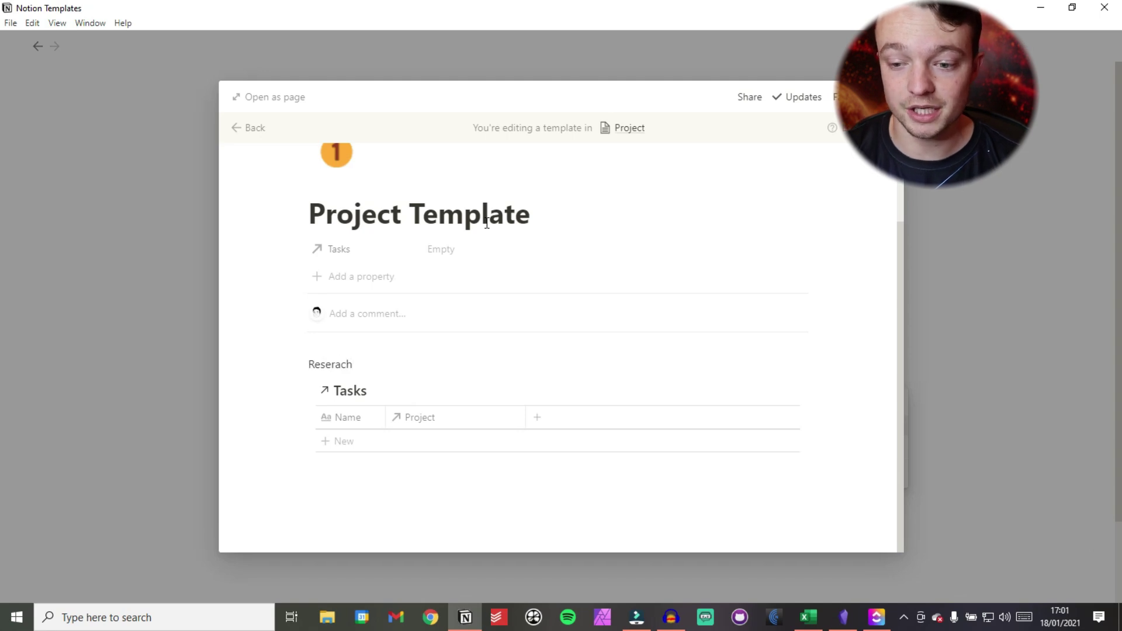
key("Return")
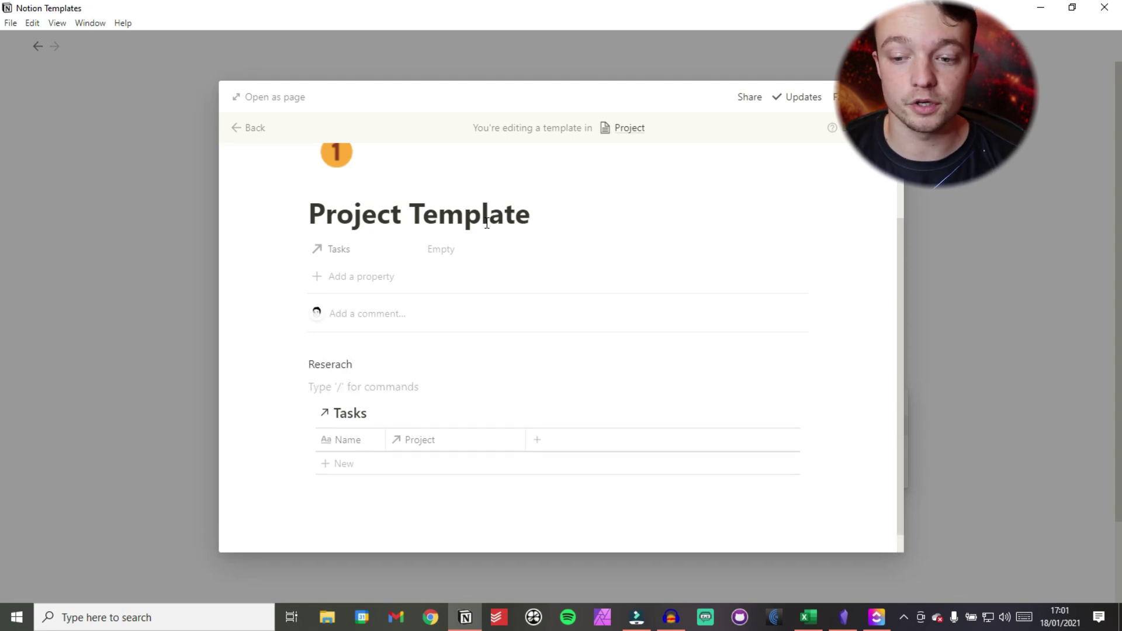
type("Scripting")
key("Return")
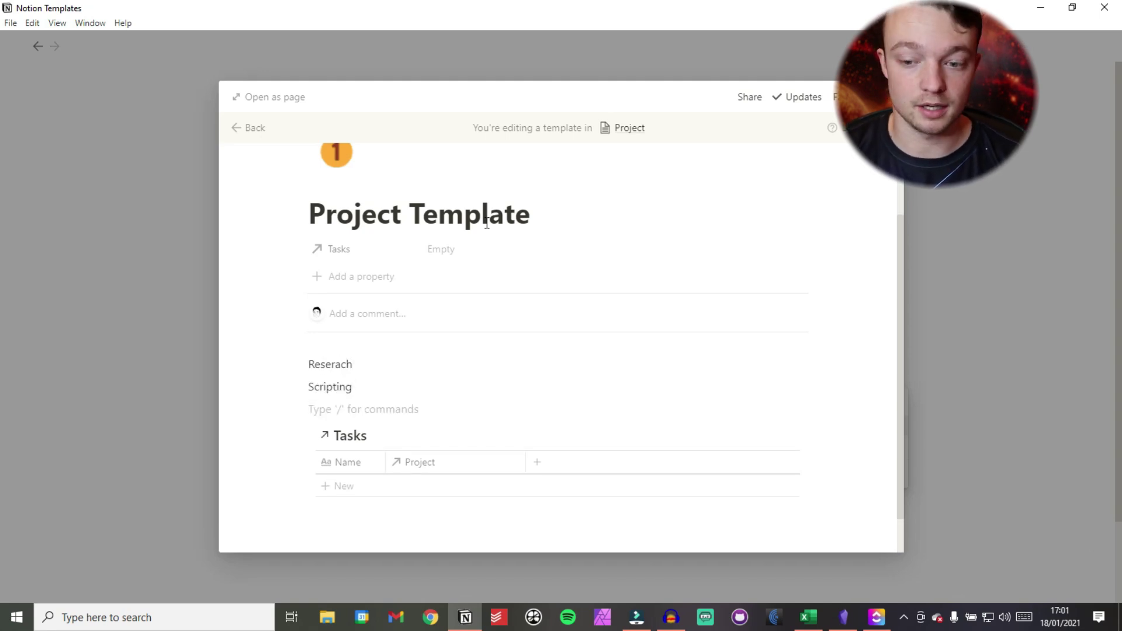
type("E")
key("BackSpace")
type("Recording")
key("Return")
type("Editing")
Turn the four lines Reserach, Scripting, Recording and Editing into subpages
left_click_drag(356, 431, 325, 363)
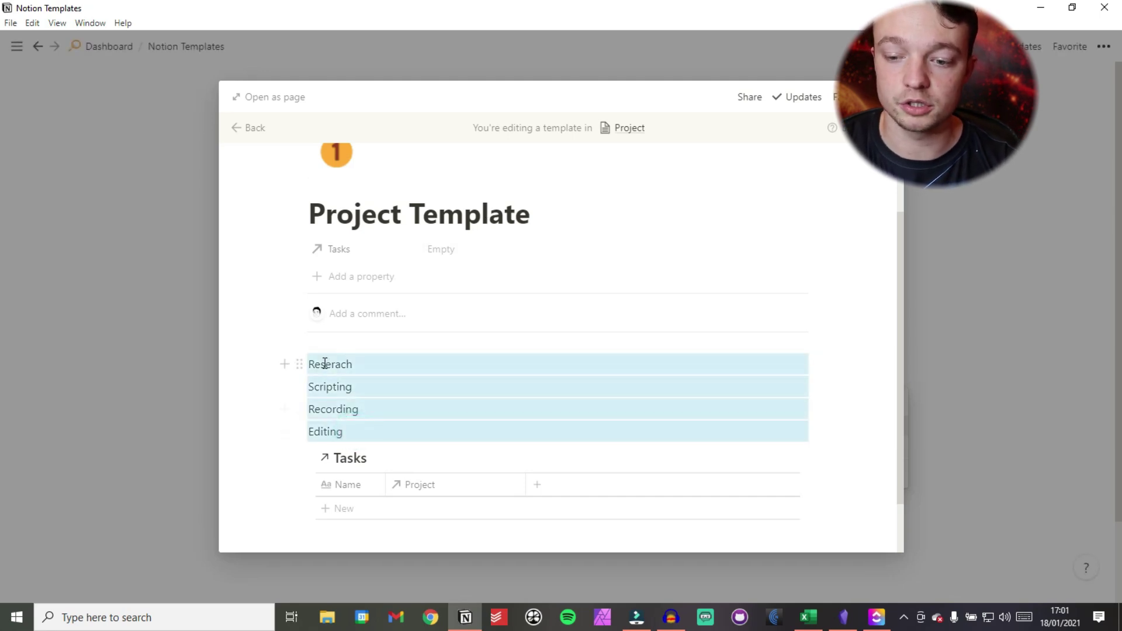
key("ctrl+shift+9")
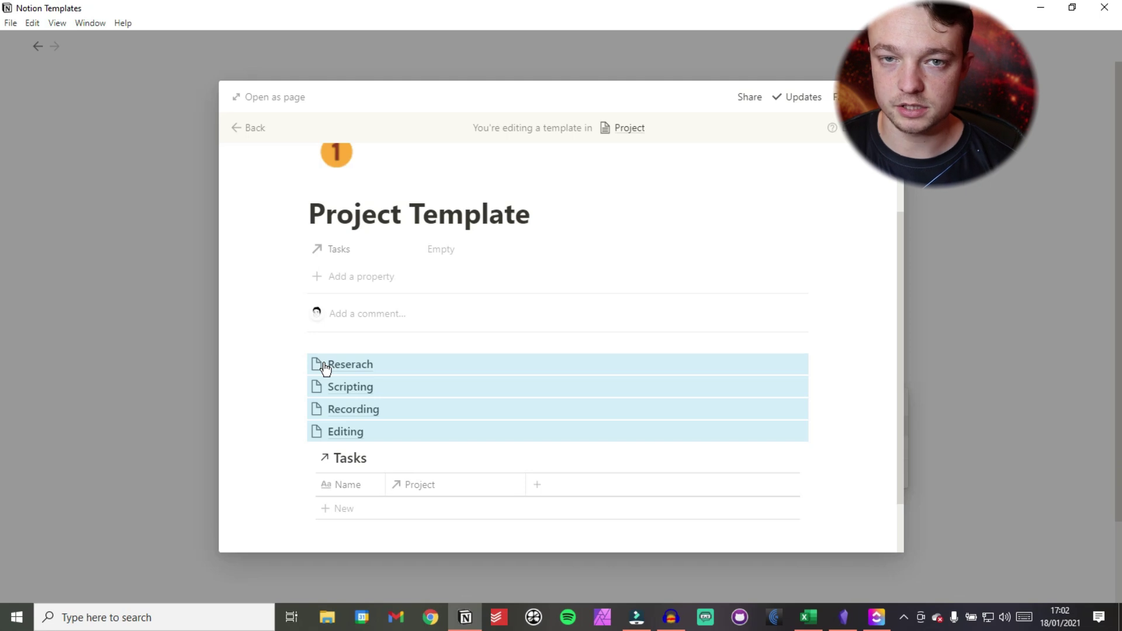
left_click(341, 346)
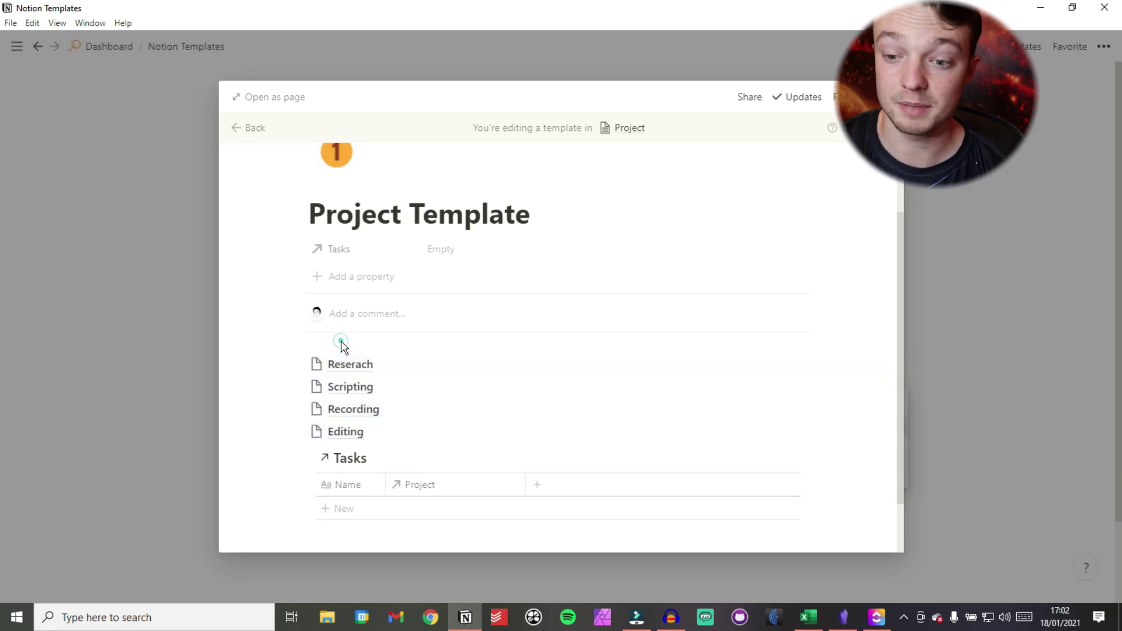
left_click(300, 364)
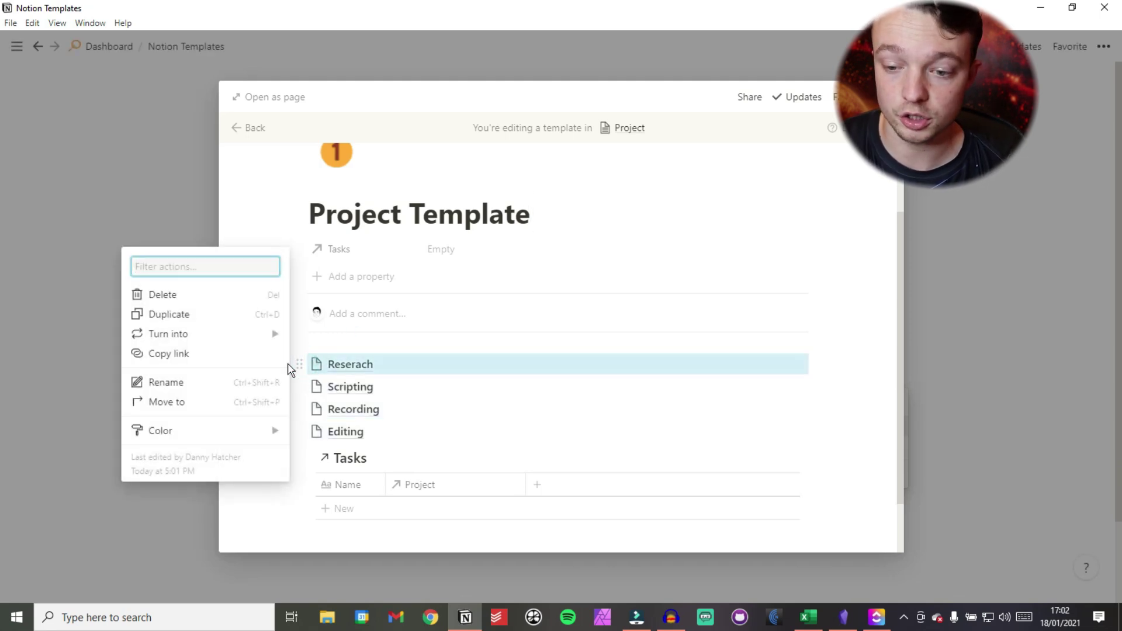
mouse_move(153, 338)
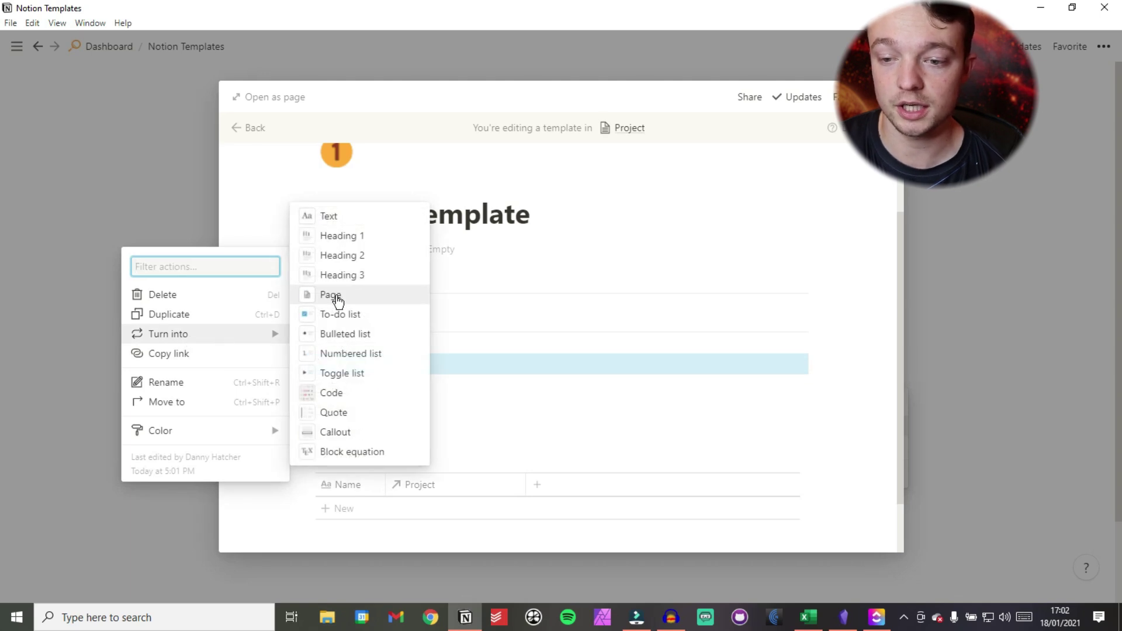
left_click(710, 344)
Arrange the Reserach, Scripting, Recording and Editing subpages side by side as four columns in one row
left_click_drag(299, 386, 812, 369)
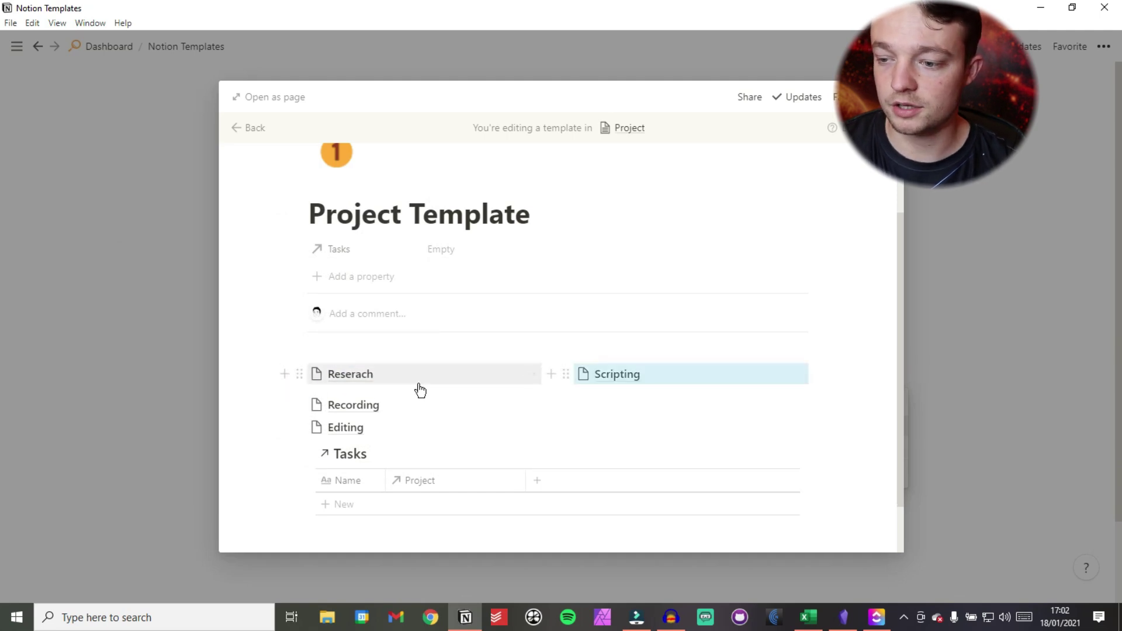
left_click_drag(304, 401, 819, 380)
left_click_drag(297, 402, 814, 374)
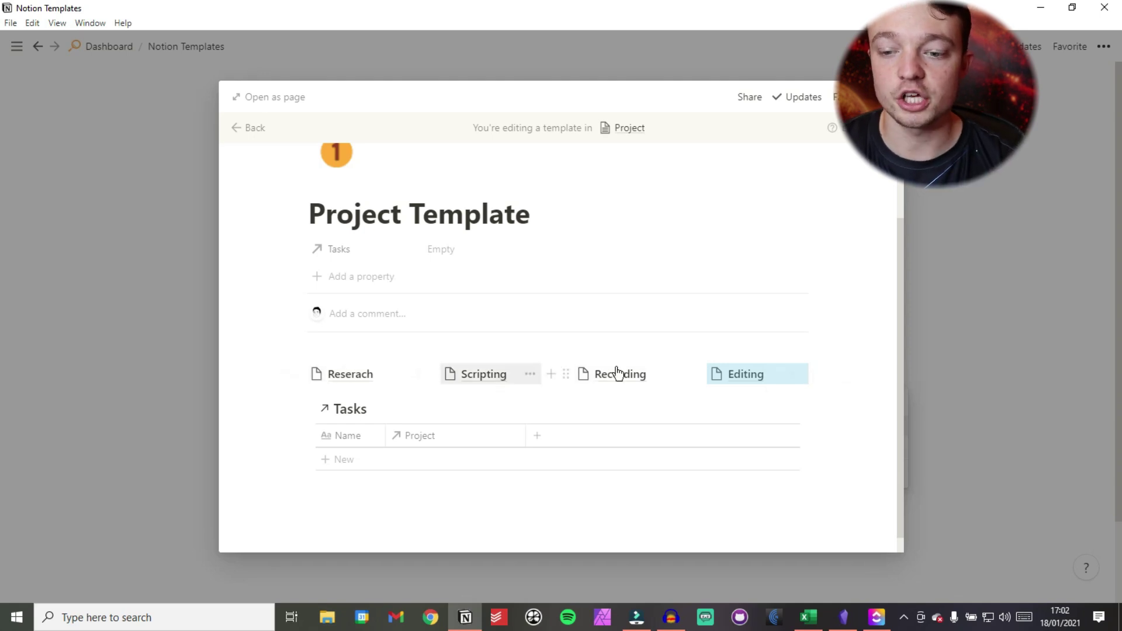
Open the Reserach subpage and add a to-do list with the items "tubebuddy" and "vidiq"
scroll(494, 355, "down", 1)
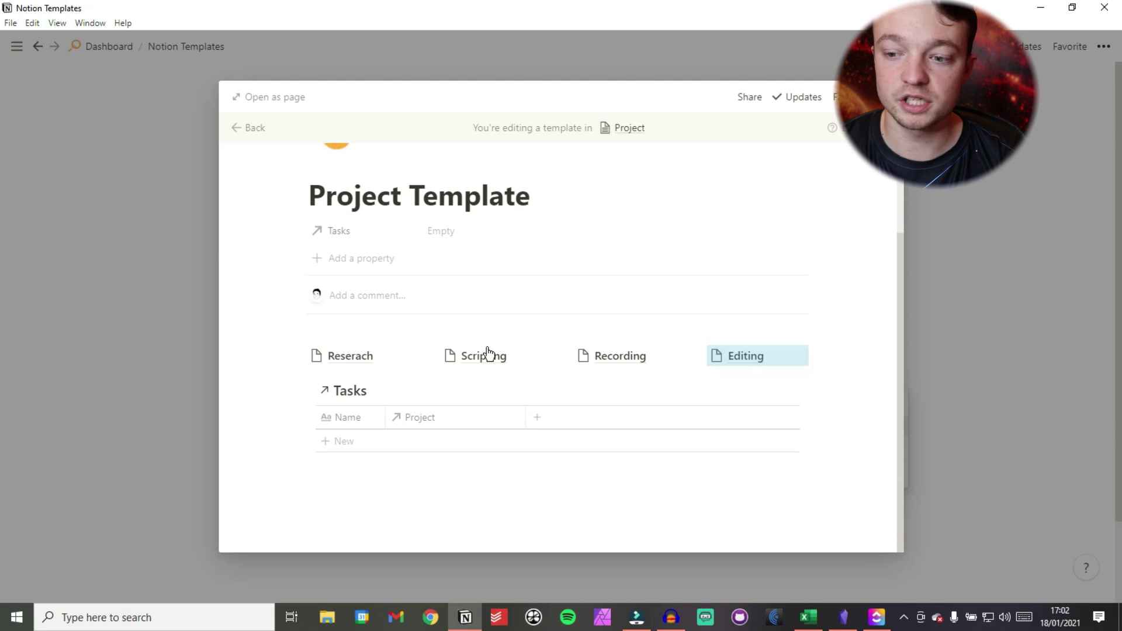
left_click(332, 356)
left_click(362, 202)
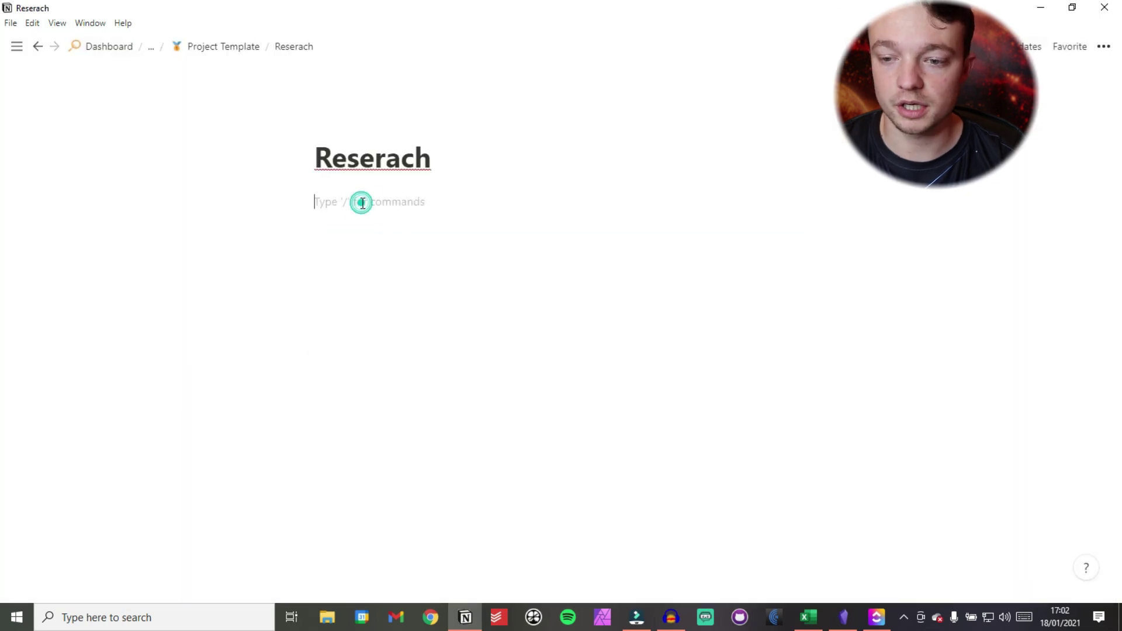
type("/tod")
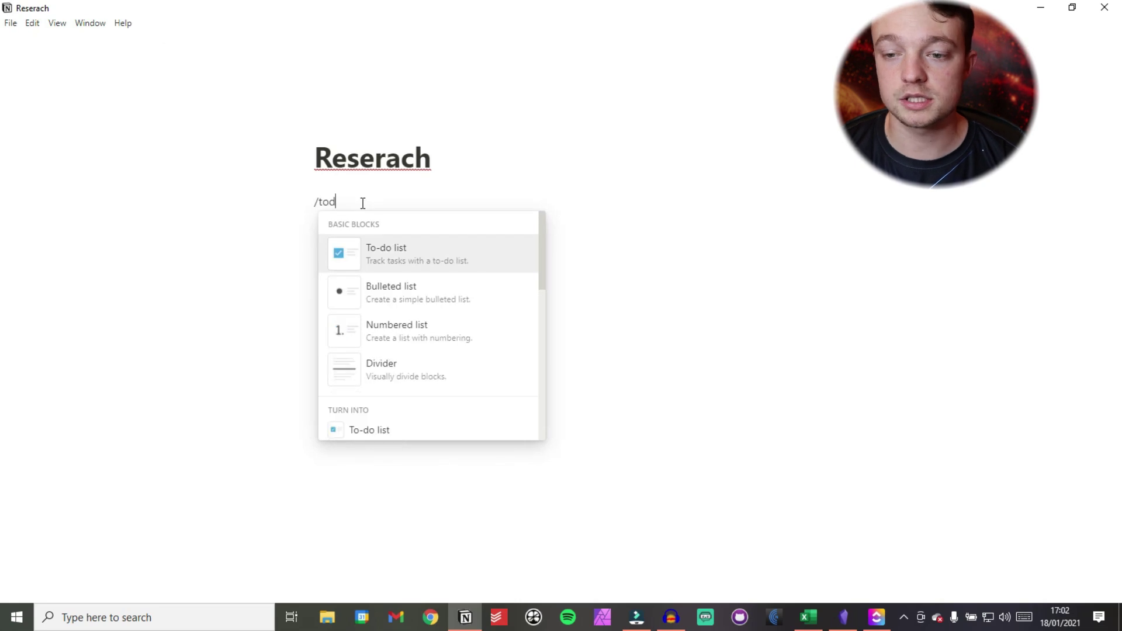
key("Return")
key("BackSpace")
type("[]")
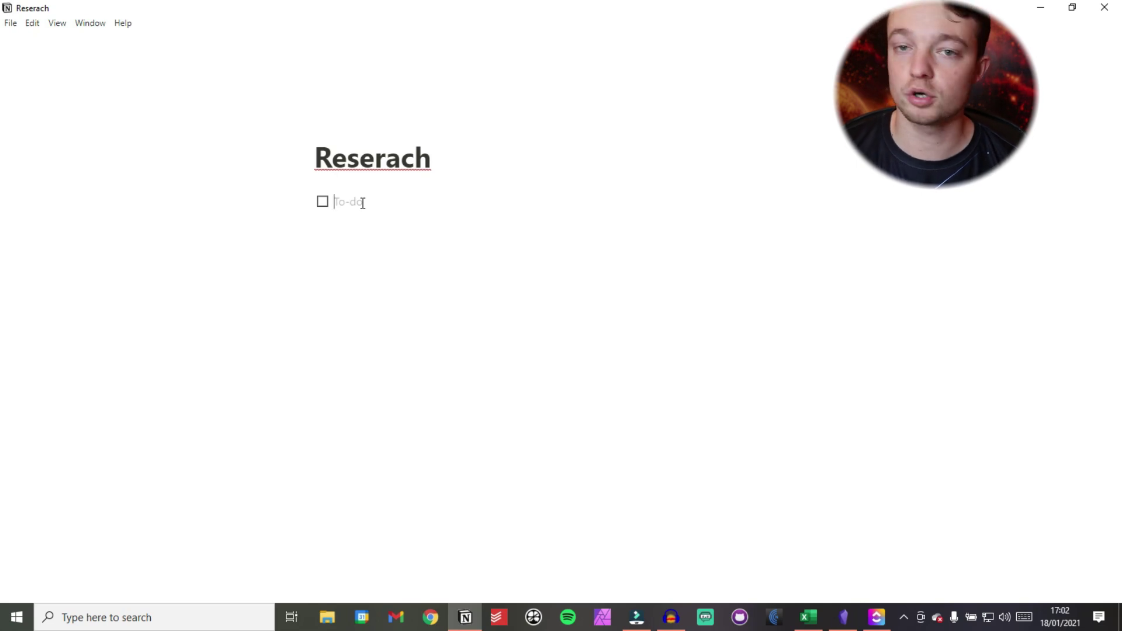
type("tubebuddy")
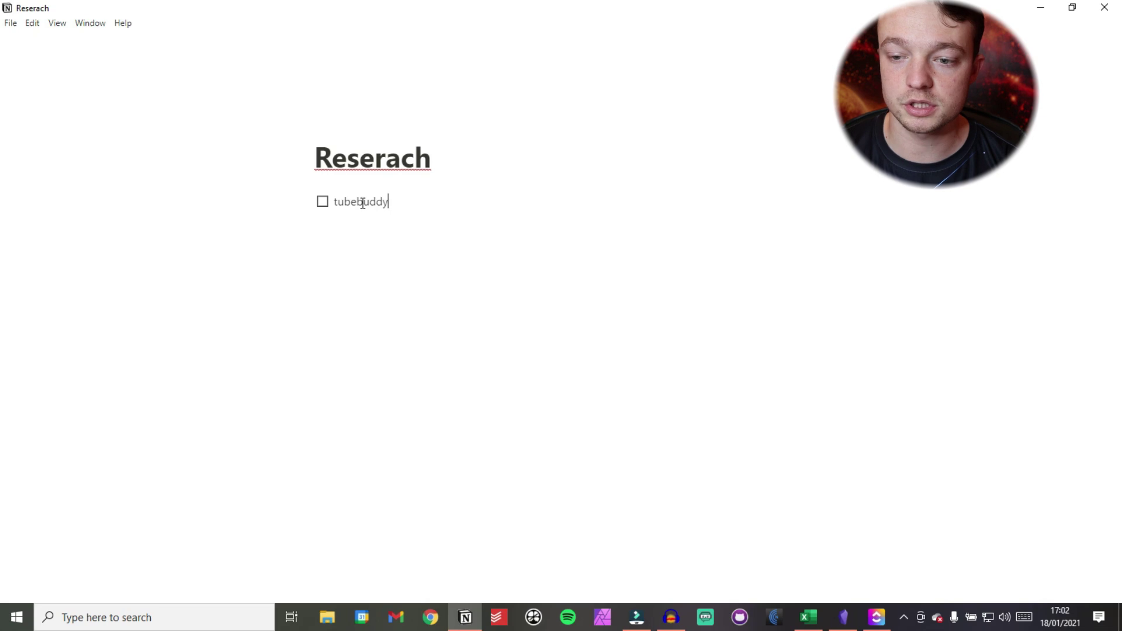
key("Return")
type("vid")
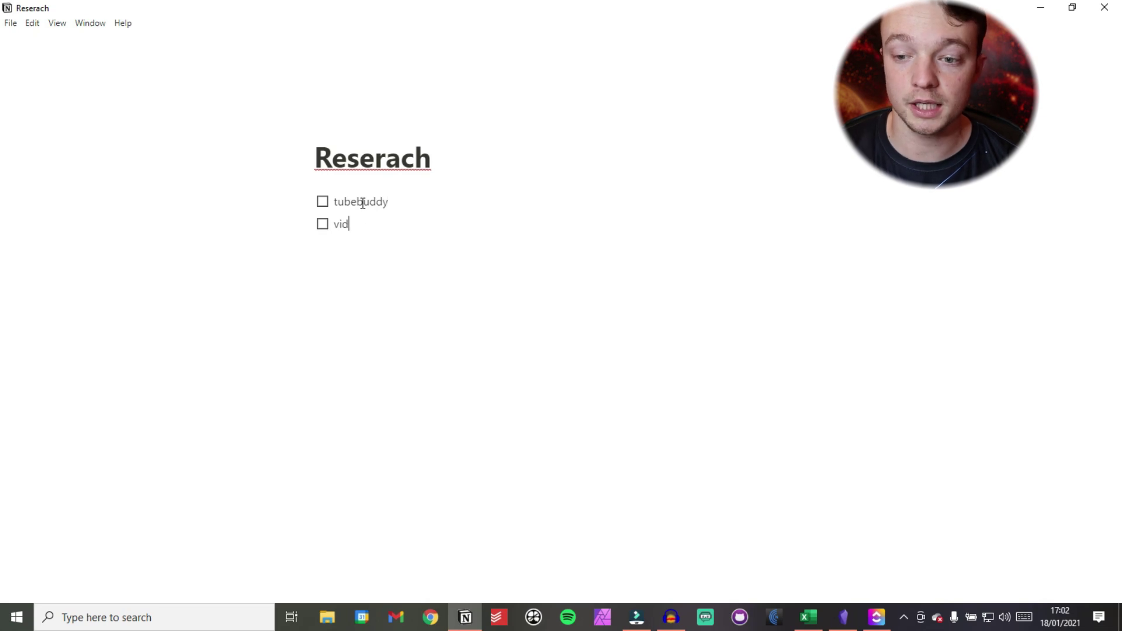
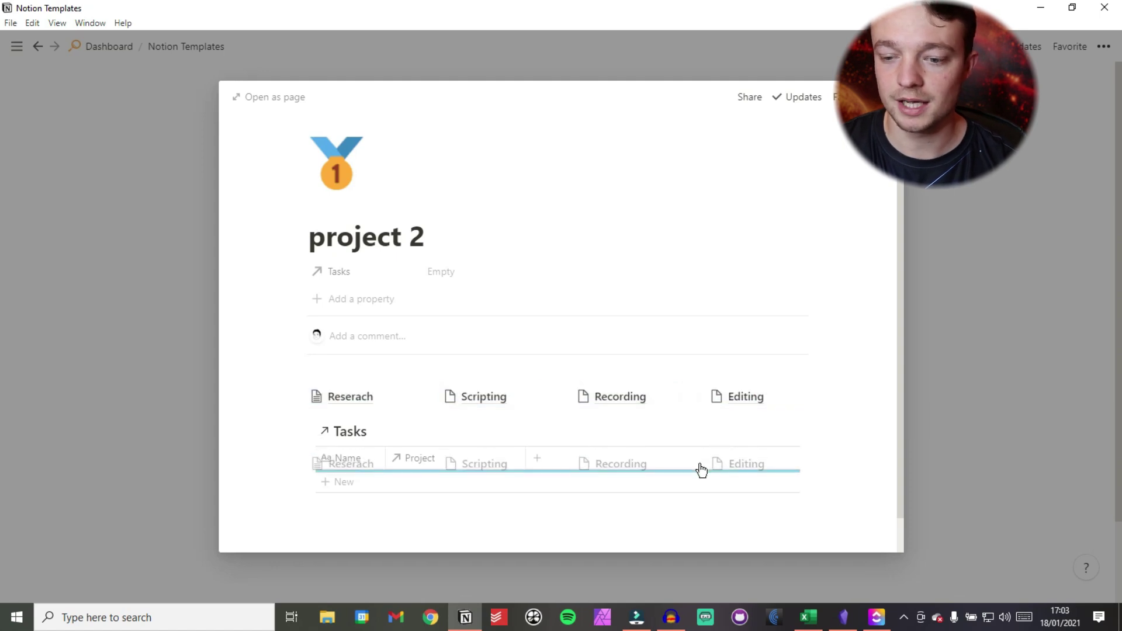
Move the four subpages on the project 2 page into its linked Tasks table and close the page
left_click(496, 368)
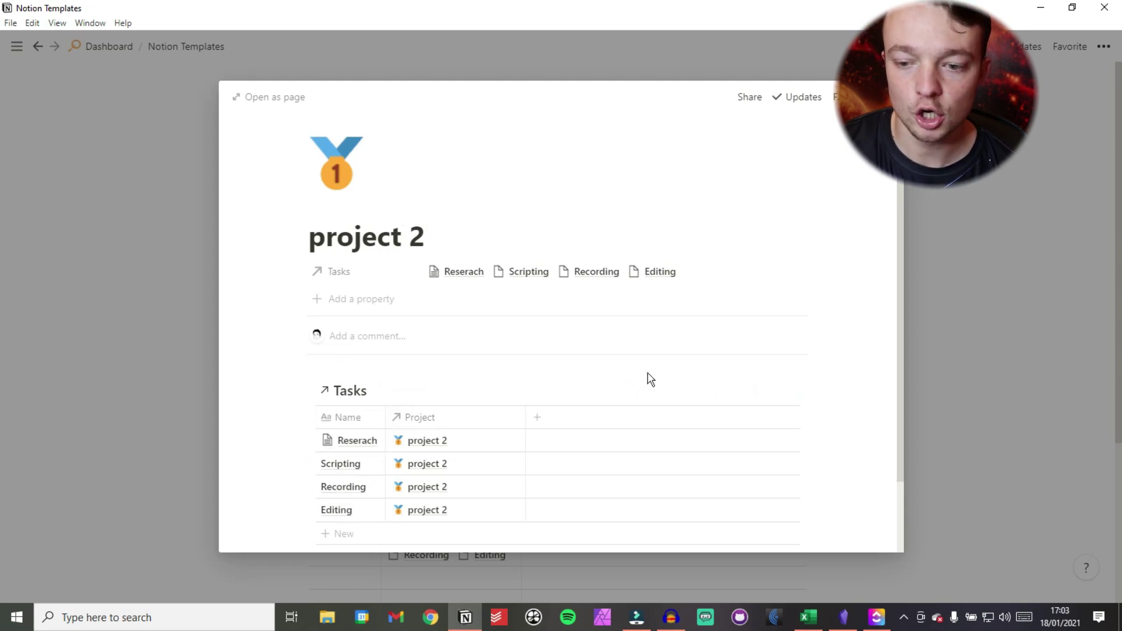
left_click(97, 327)
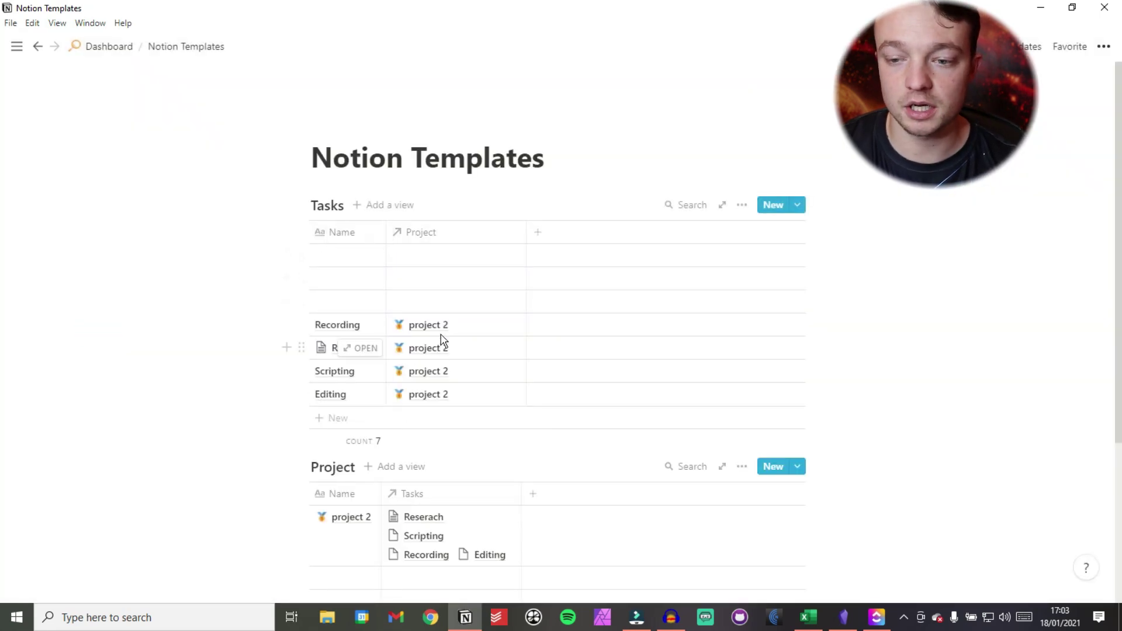
Open project 2's Reserach entry from the Tasks database to check its contents, and close it
scroll(445, 403, "down", 1)
scroll(444, 403, "down", 1)
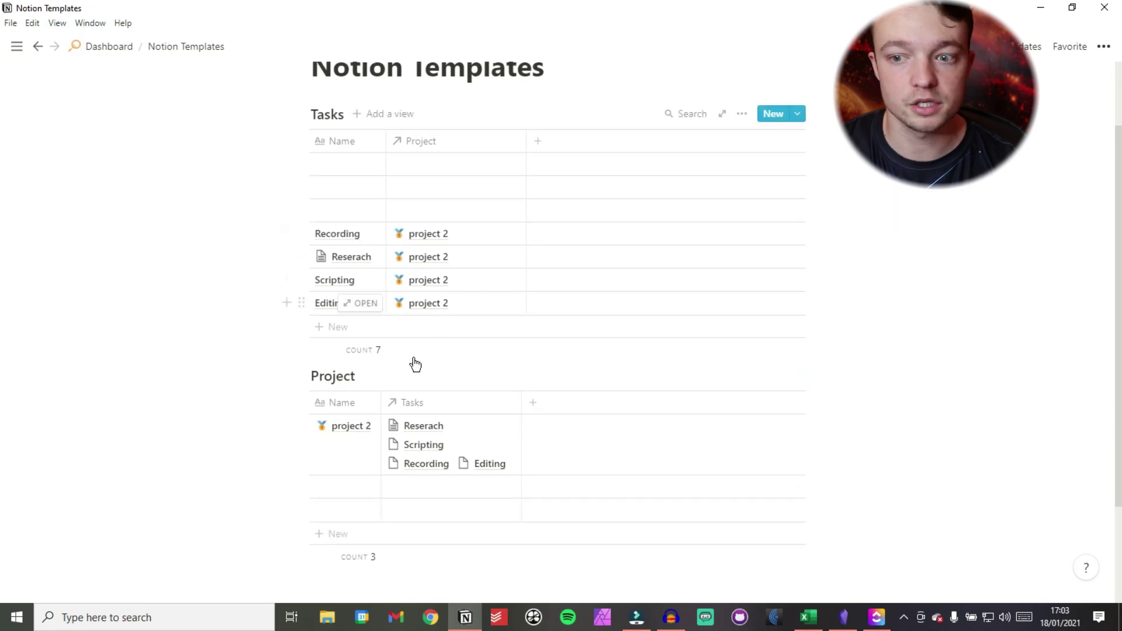
left_click(358, 257)
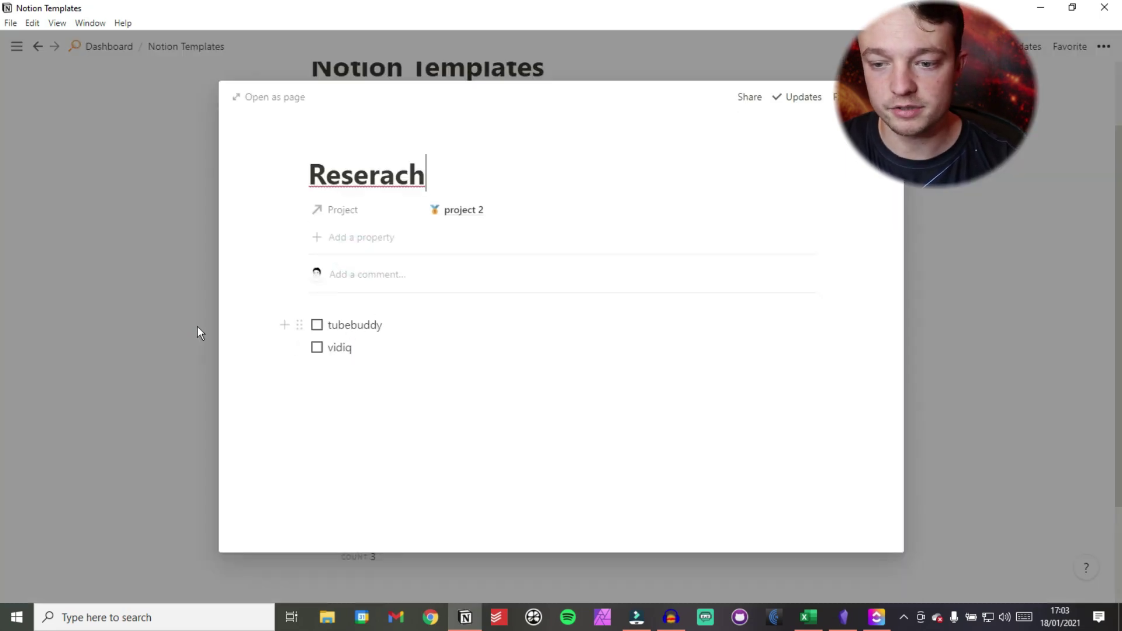
left_click(197, 328)
Open the next empty Project entry, title it "Video" and apply Project Template to it
left_click(372, 494)
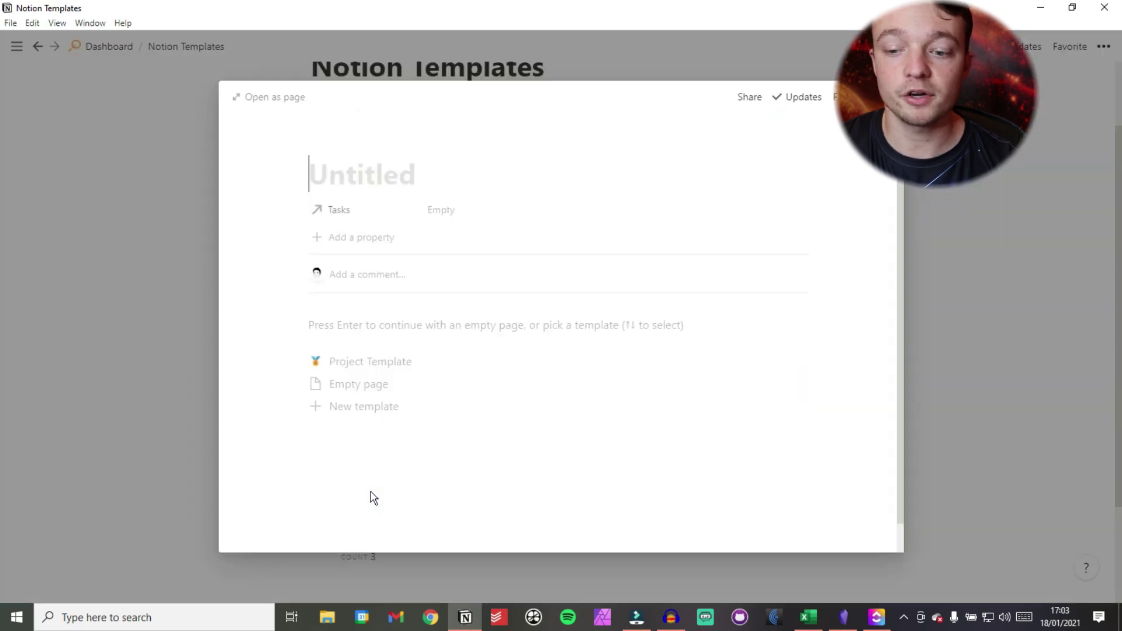
left_click(401, 363)
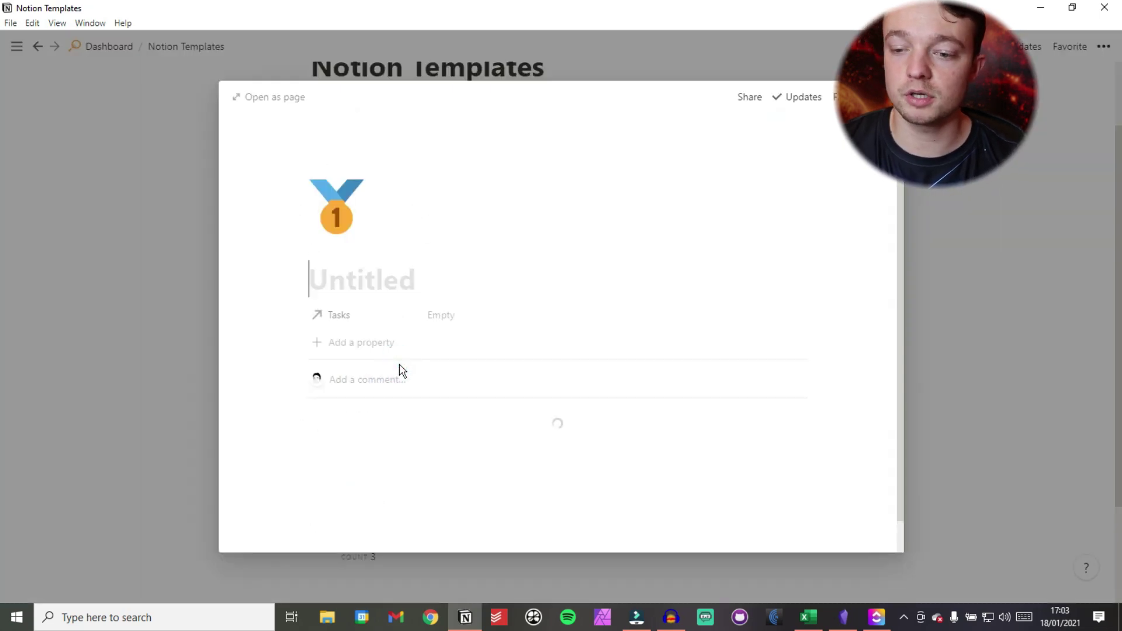
type("Video")
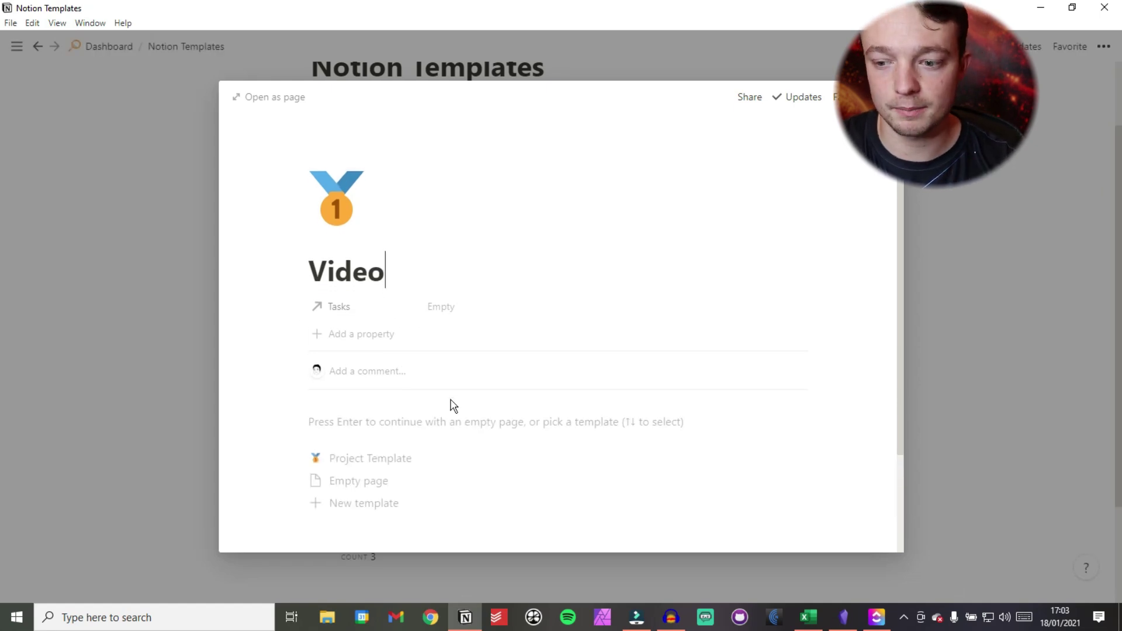
left_click(380, 453)
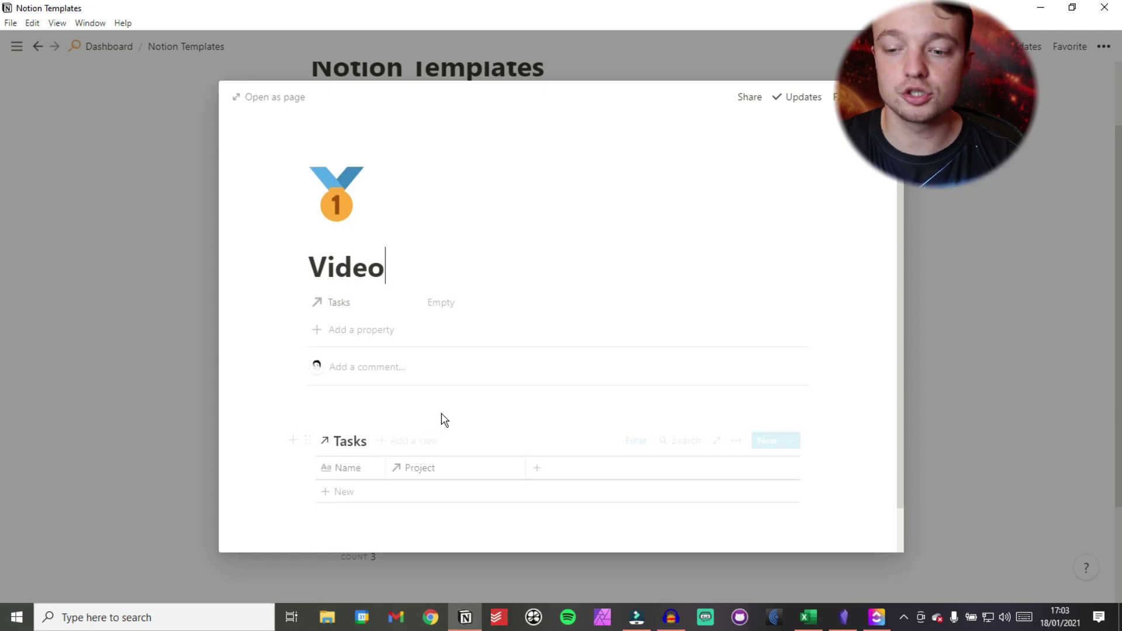
Move the Video page's four subpages into its linked Tasks table and close the page
left_click_drag(326, 330, 691, 428)
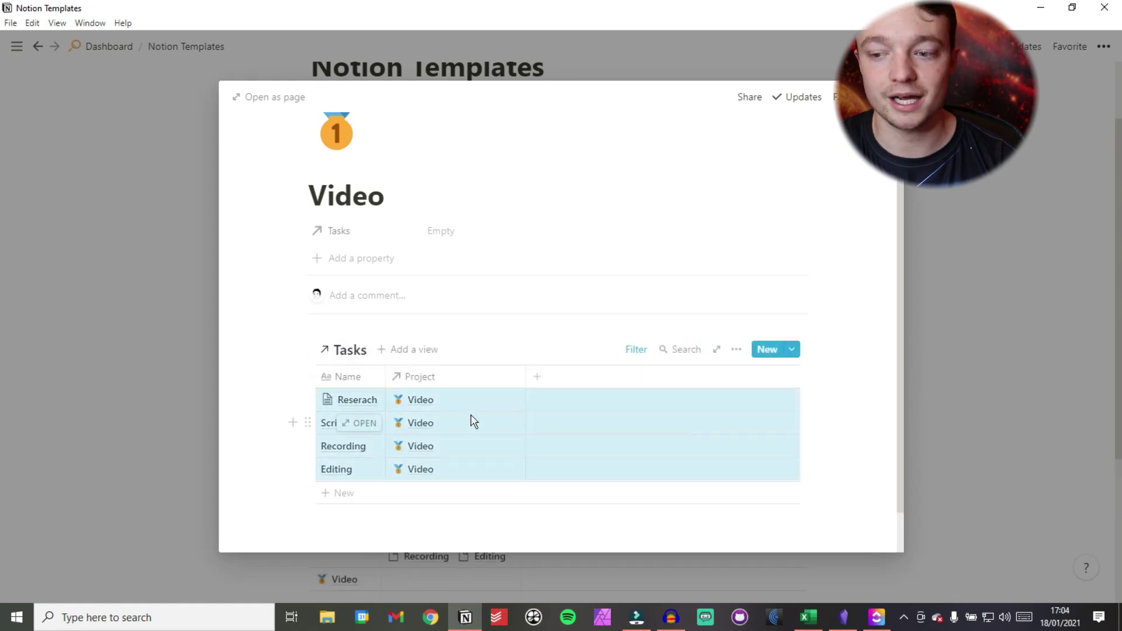
left_click(190, 331)
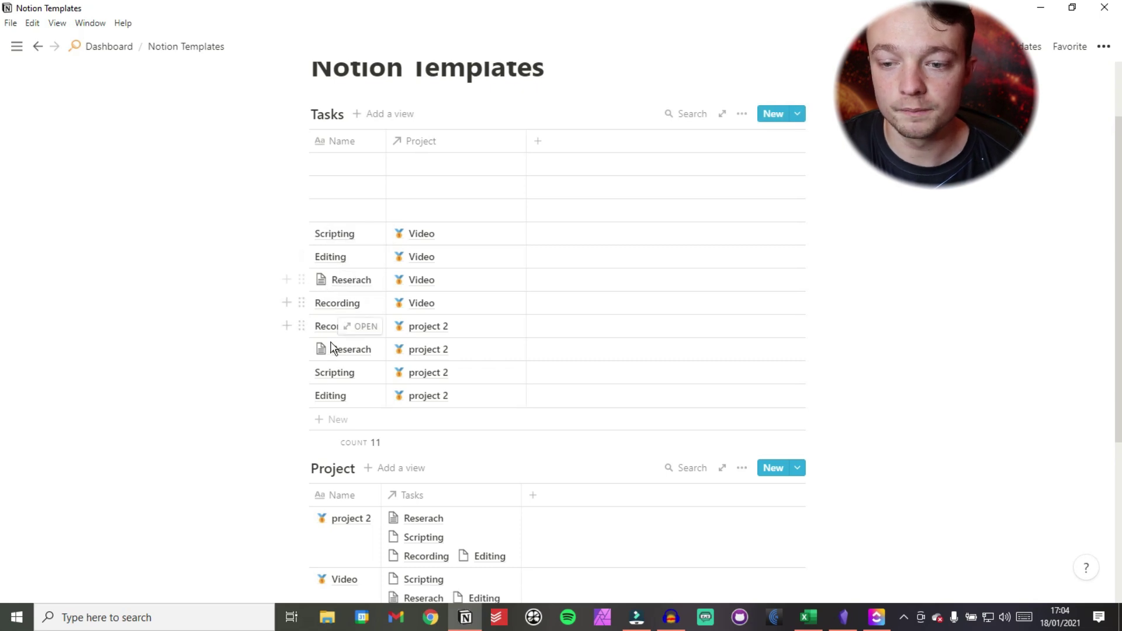
Widen the Name column of the Tasks database
left_click(386, 144)
left_click_drag(385, 143, 473, 144)
left_click(454, 74)
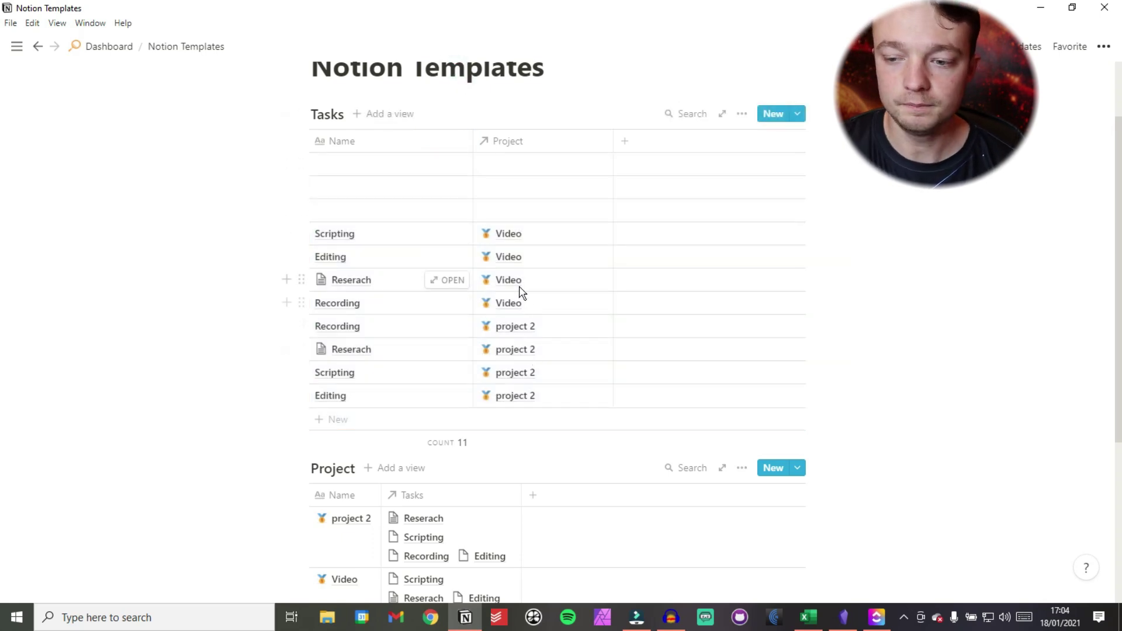
Add a List view to the Tasks database
left_click(742, 115)
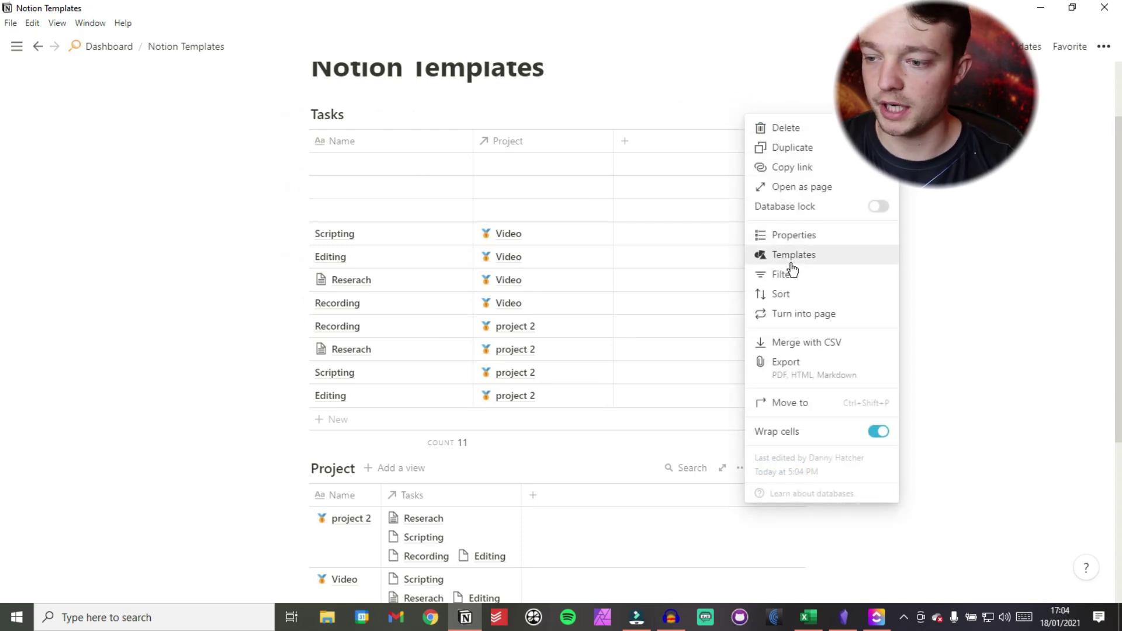
left_click(468, 100)
left_click(378, 115)
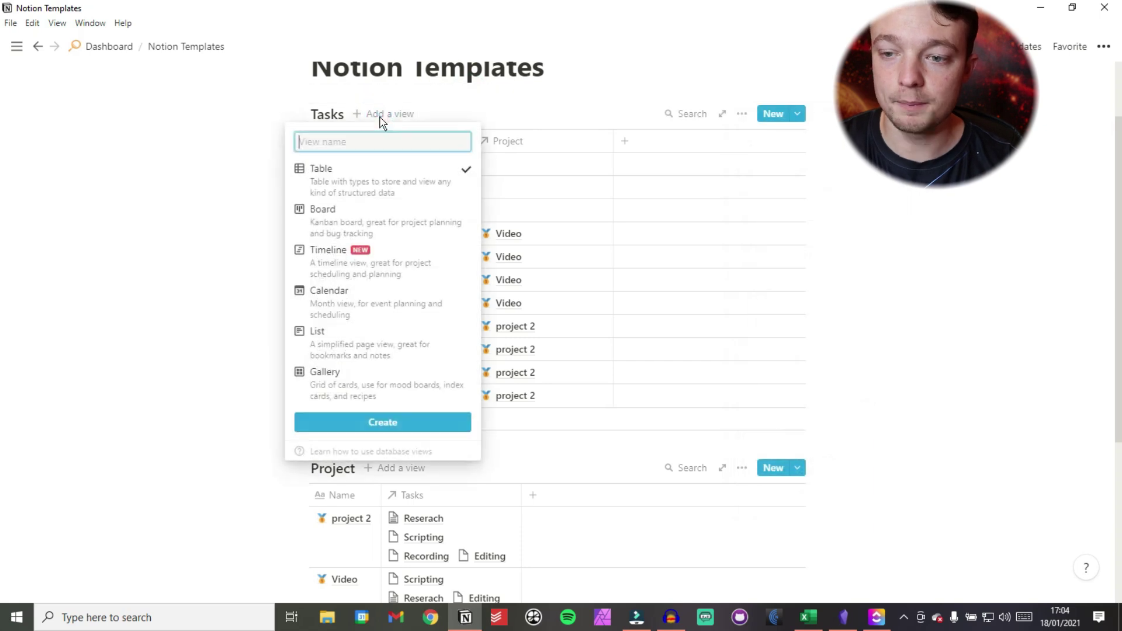
left_click(361, 341)
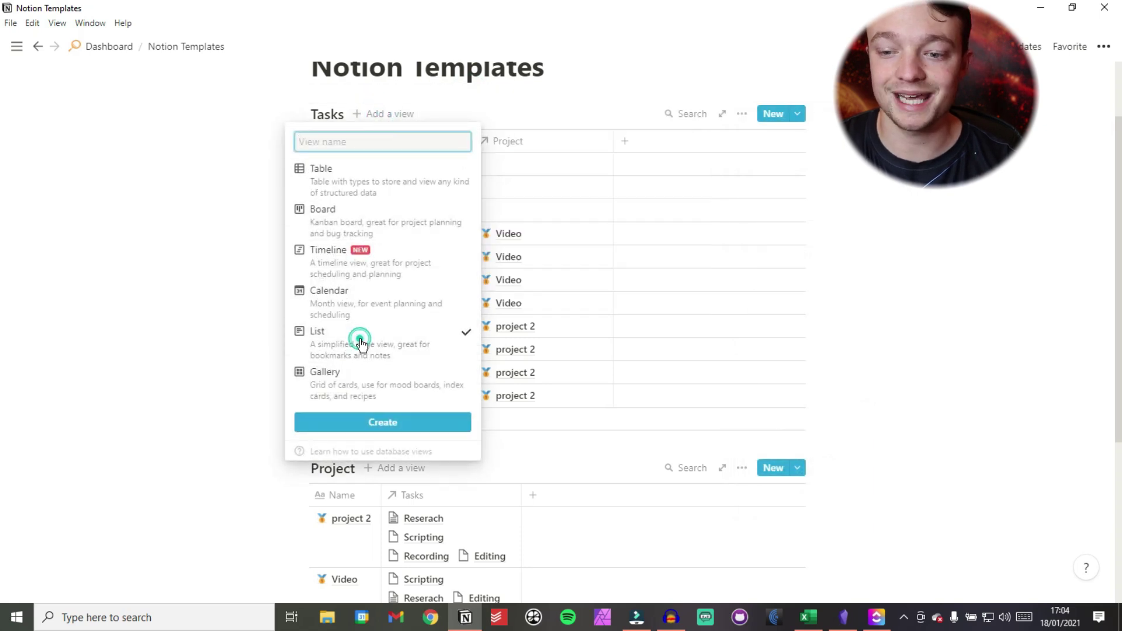
left_click(371, 426)
scroll(451, 173, "down", 1)
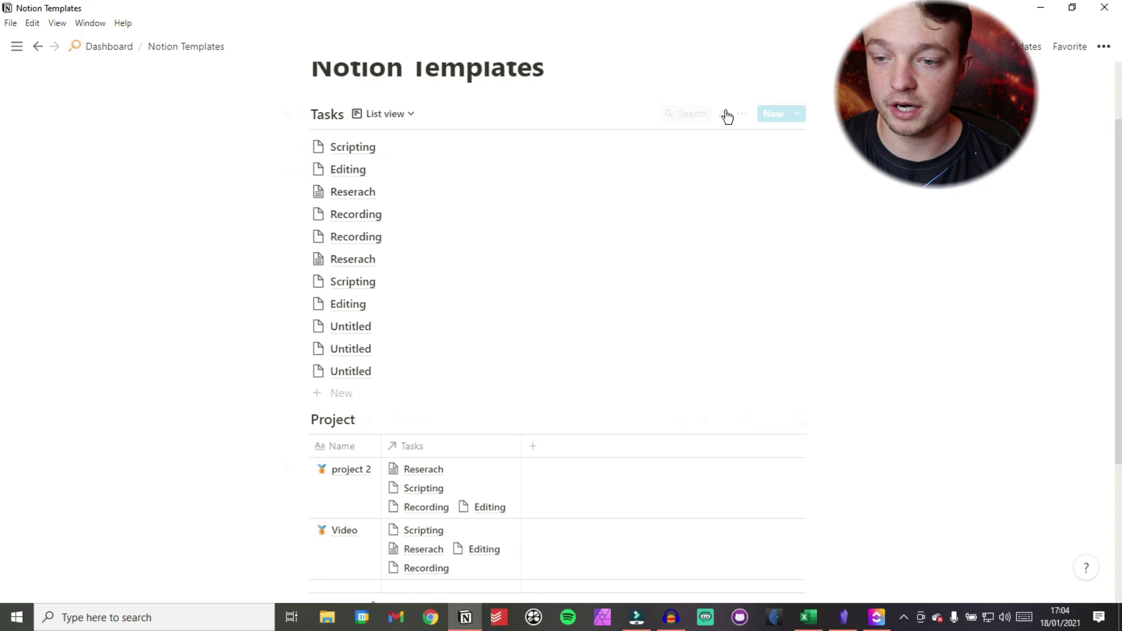
Show the Project property in the list view of the Tasks database
left_click(742, 116)
left_click(770, 234)
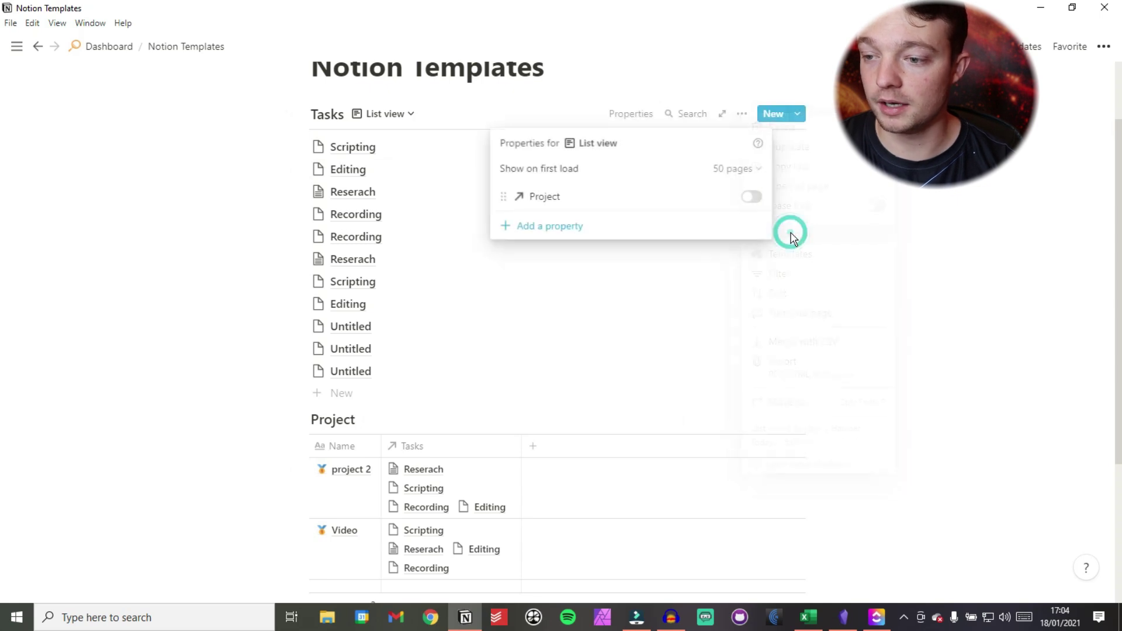
left_click(750, 197)
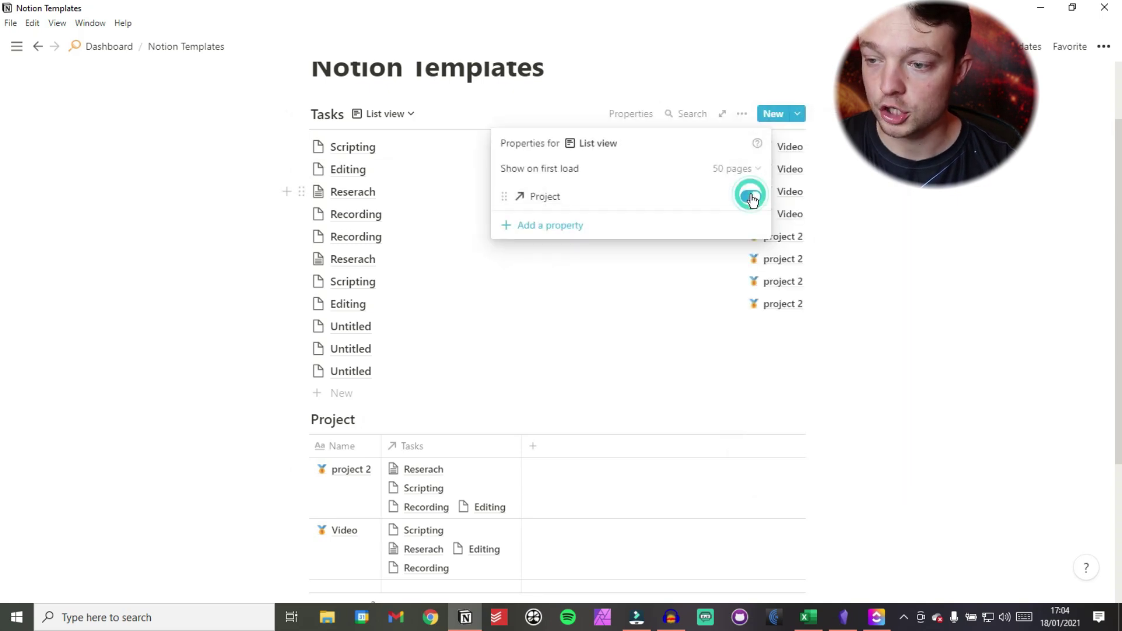
left_click(605, 78)
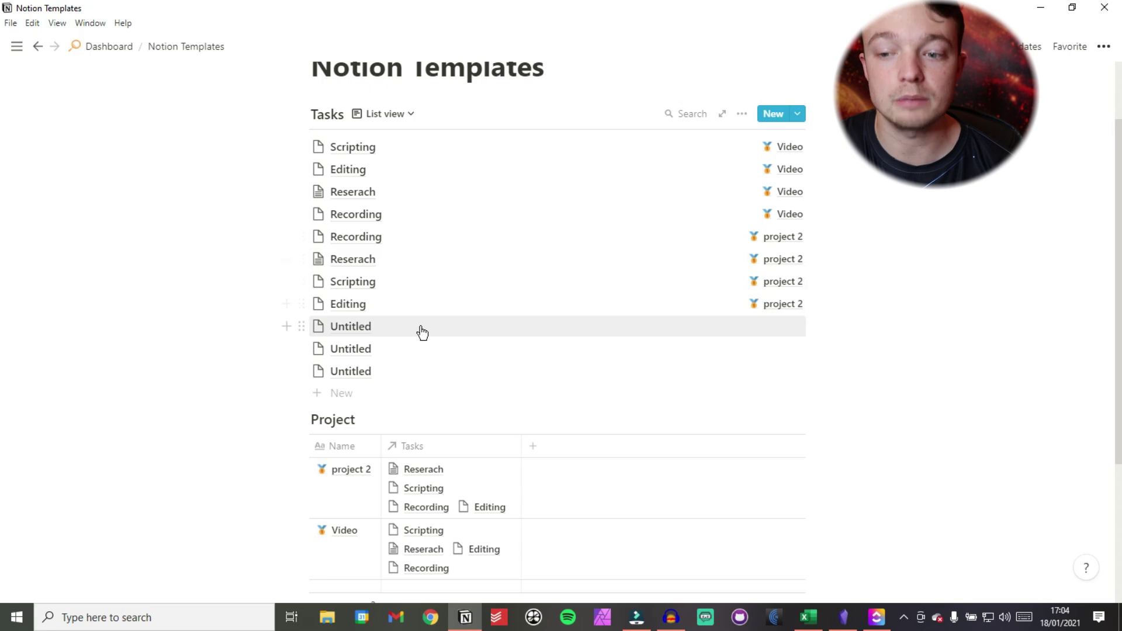
Delete the three untitled entries from the Tasks database
left_click(236, 328)
left_click_drag(337, 340, 368, 376)
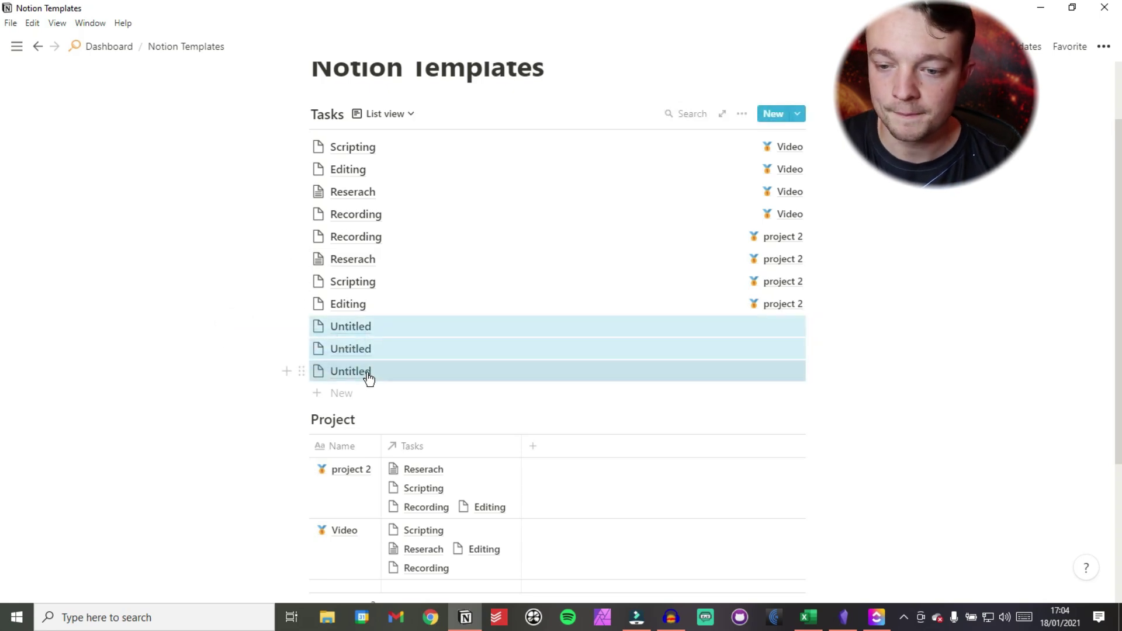
key("Delete")
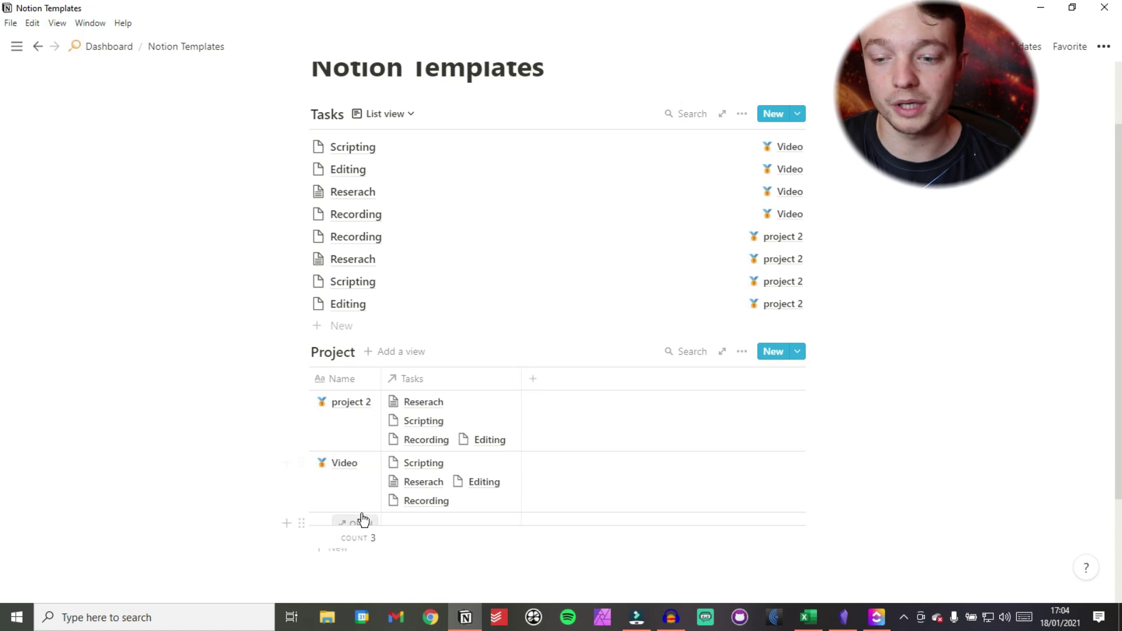
Open the Project Template for editing, review its subpages and linked Tasks table, and close it
scroll(369, 458, "down", 3)
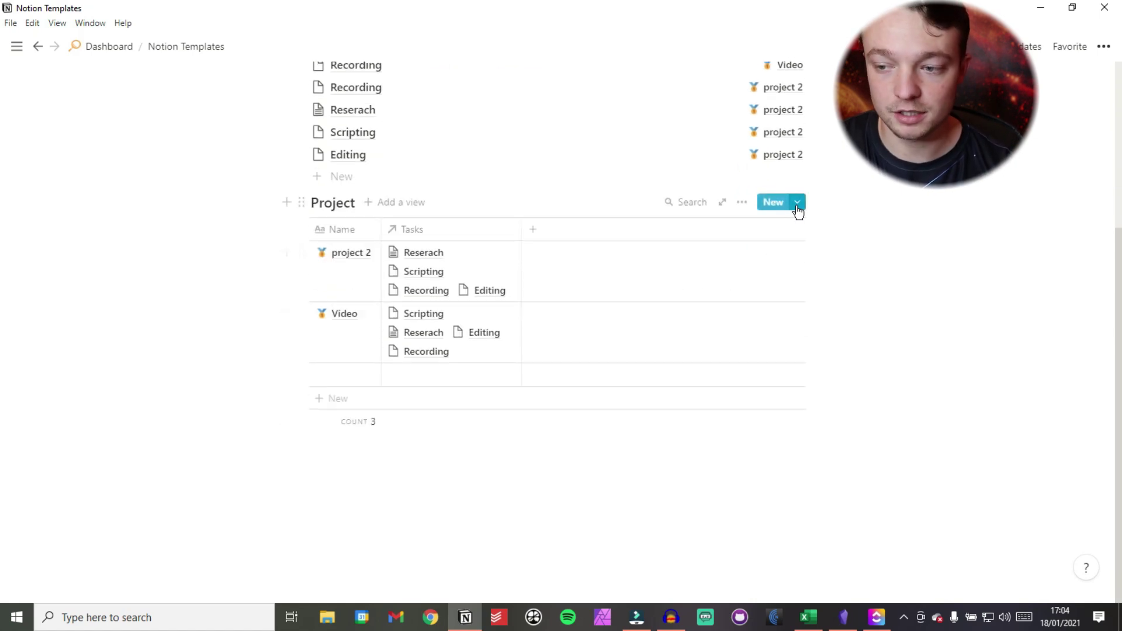
left_click(797, 204)
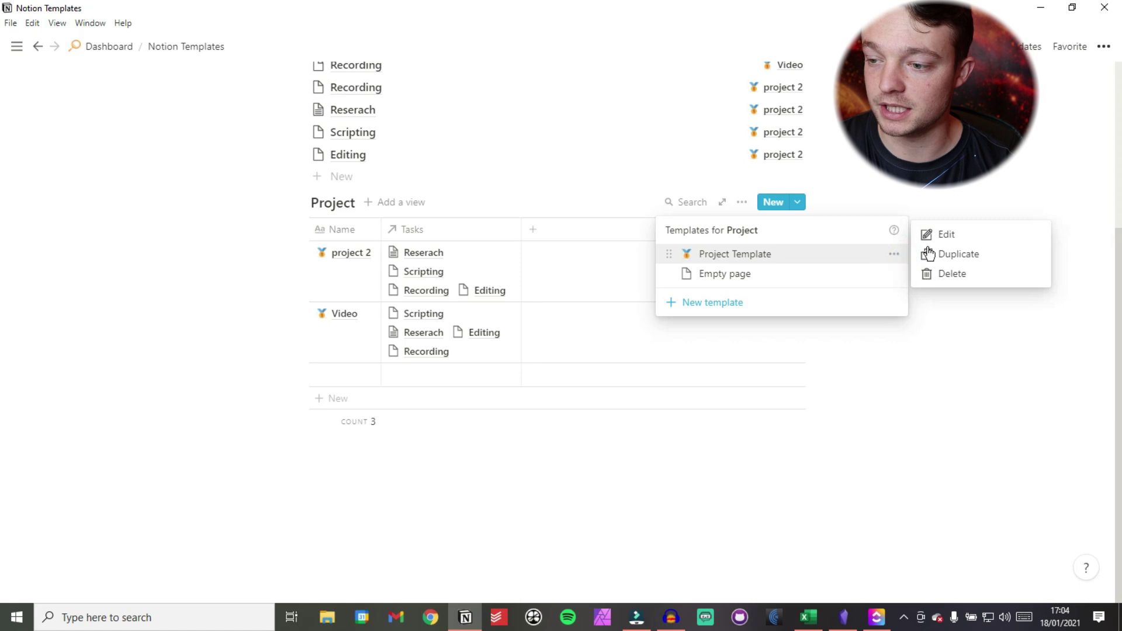
left_click(947, 237)
scroll(523, 362, "down", 2)
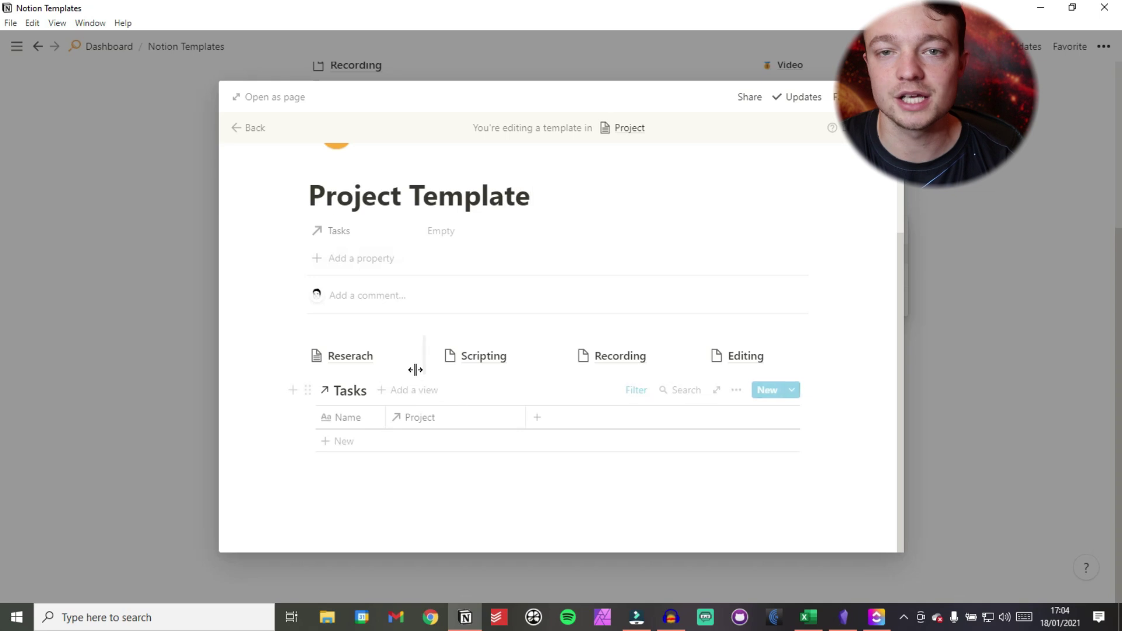
left_click(149, 302)
left_click(150, 301)
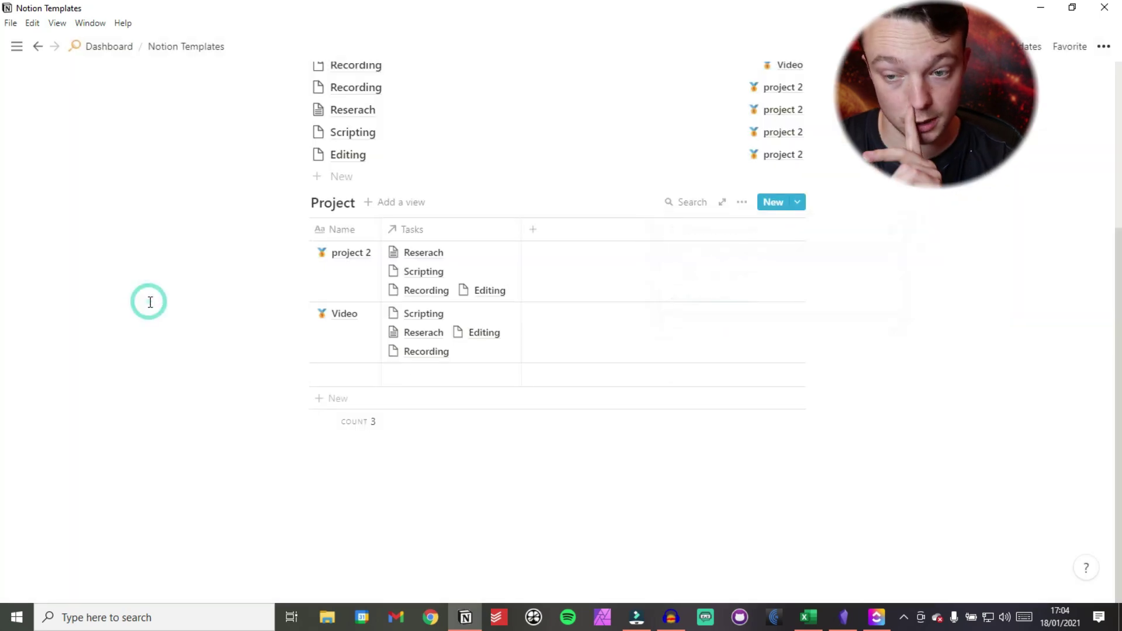
Add a Select property named Tag to the Tasks database from the Video project's Scripting page
scroll(150, 302, "up", 3)
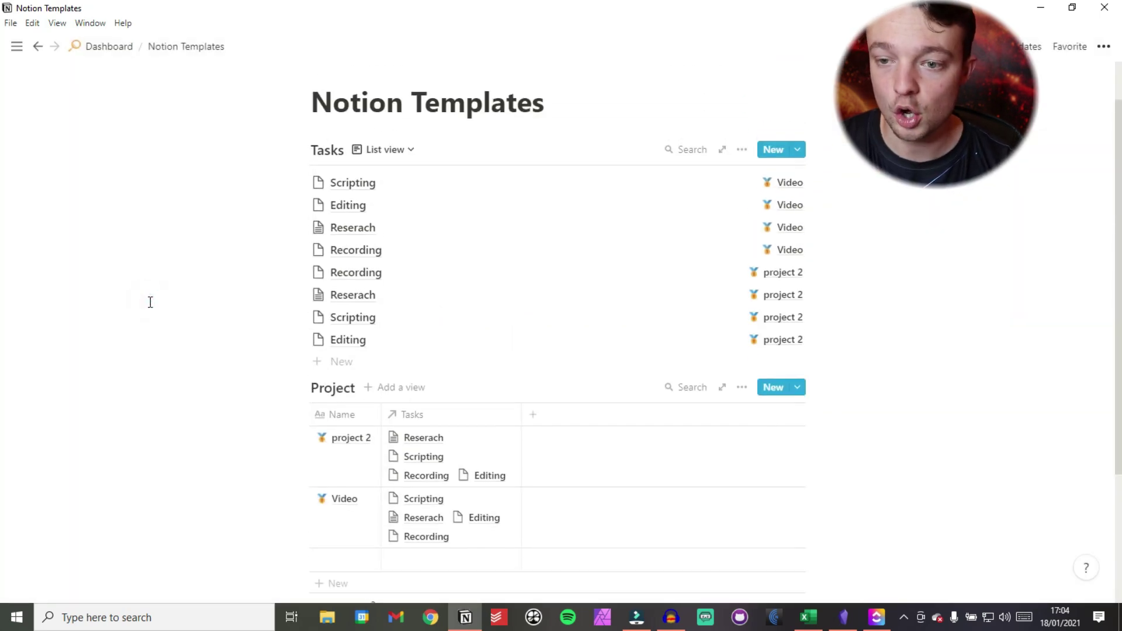
left_click(427, 184)
left_click(377, 236)
type("Tag")
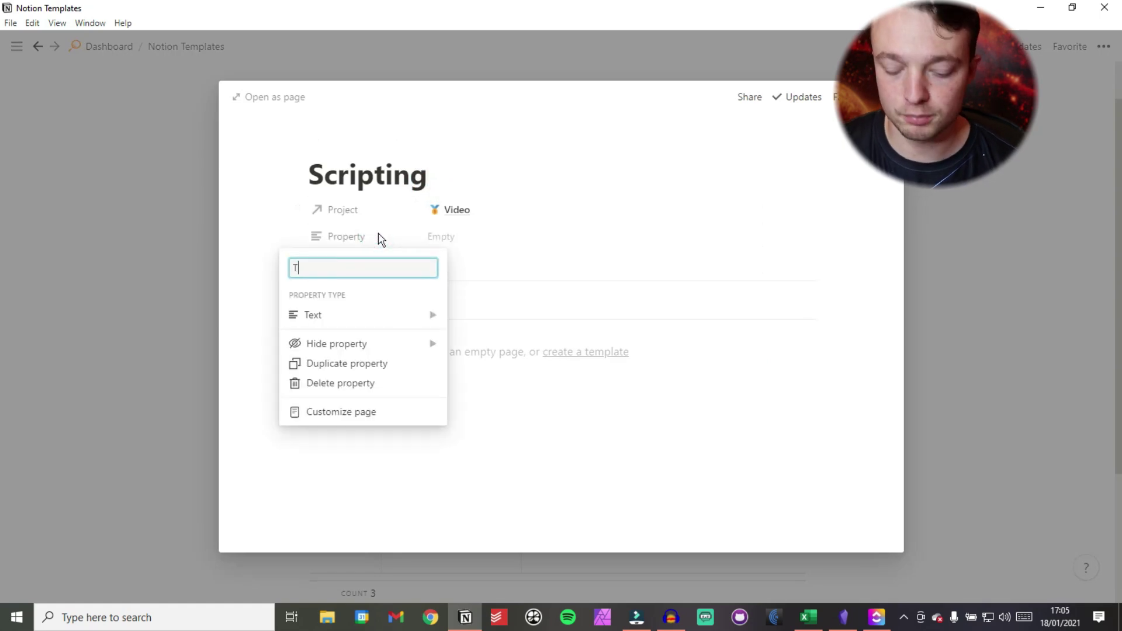
left_click(371, 318)
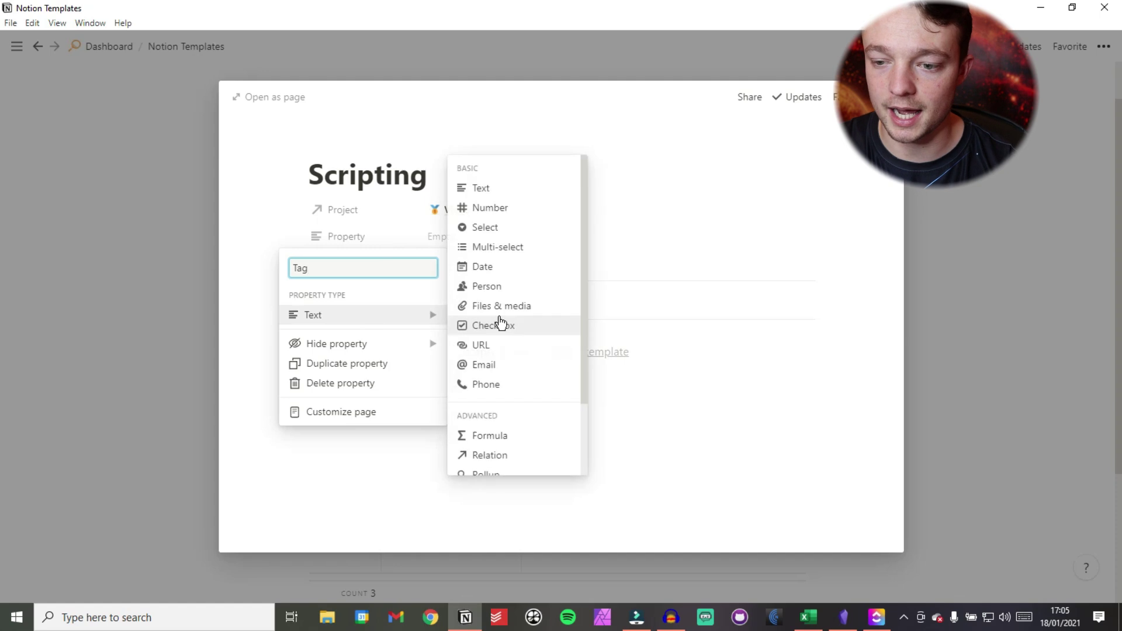
left_click(487, 228)
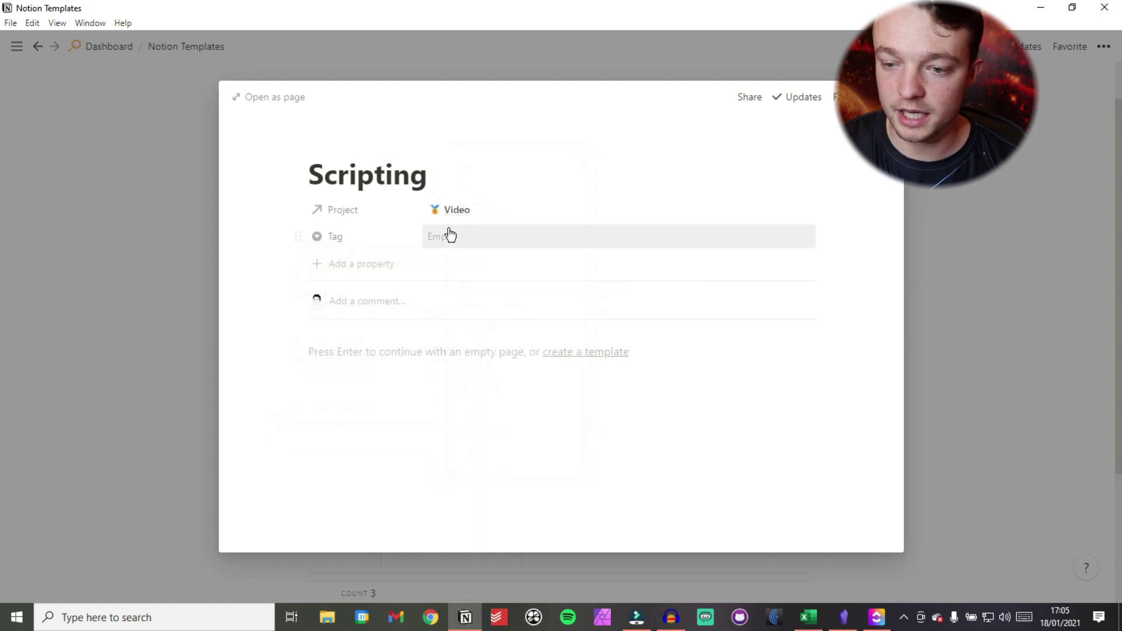
Create a Publish option for the Tag property and assign it to the Scripting task
left_click(444, 236)
type("P")
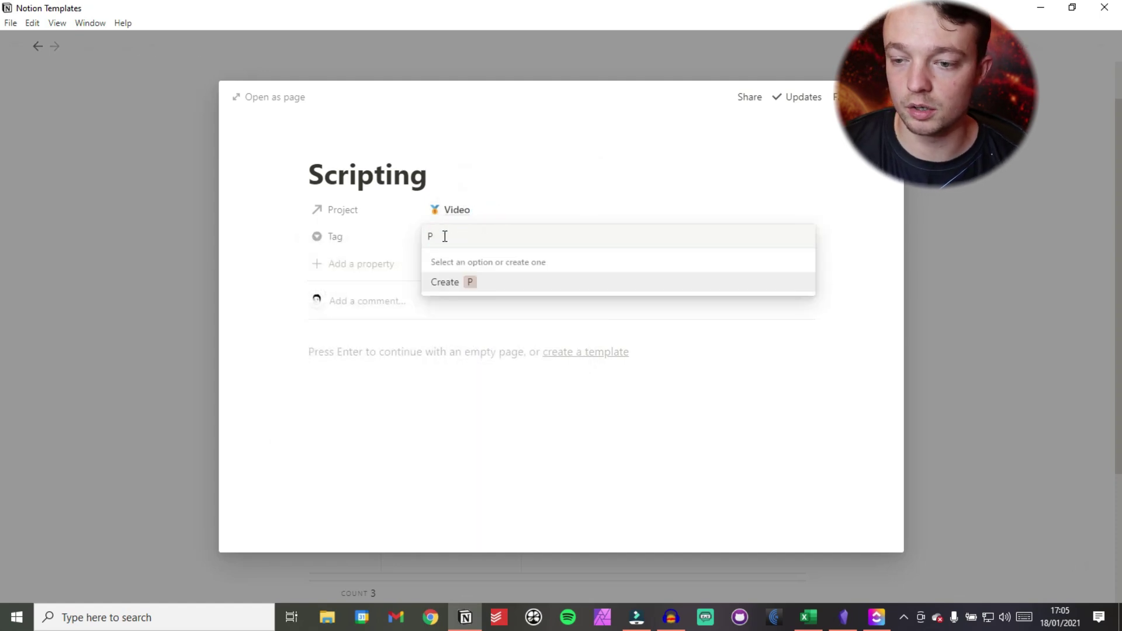
type("ublish")
key("Return")
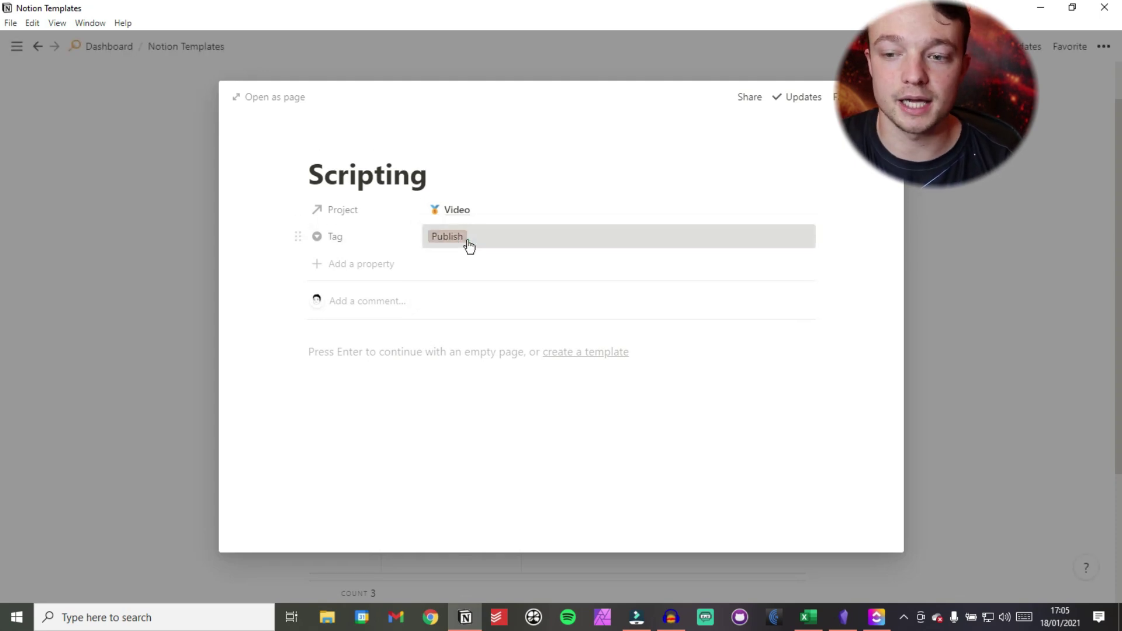
Clear the Publish tag from the Scripting task and close its page
left_click(468, 244)
left_click(472, 237)
left_click(118, 262)
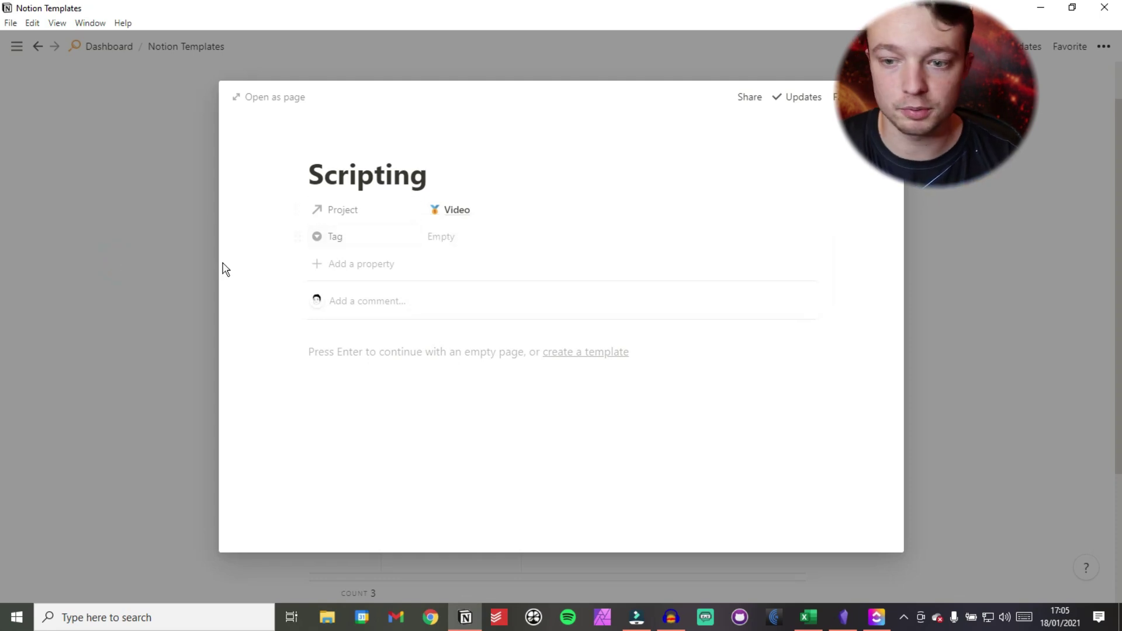
left_click(156, 271)
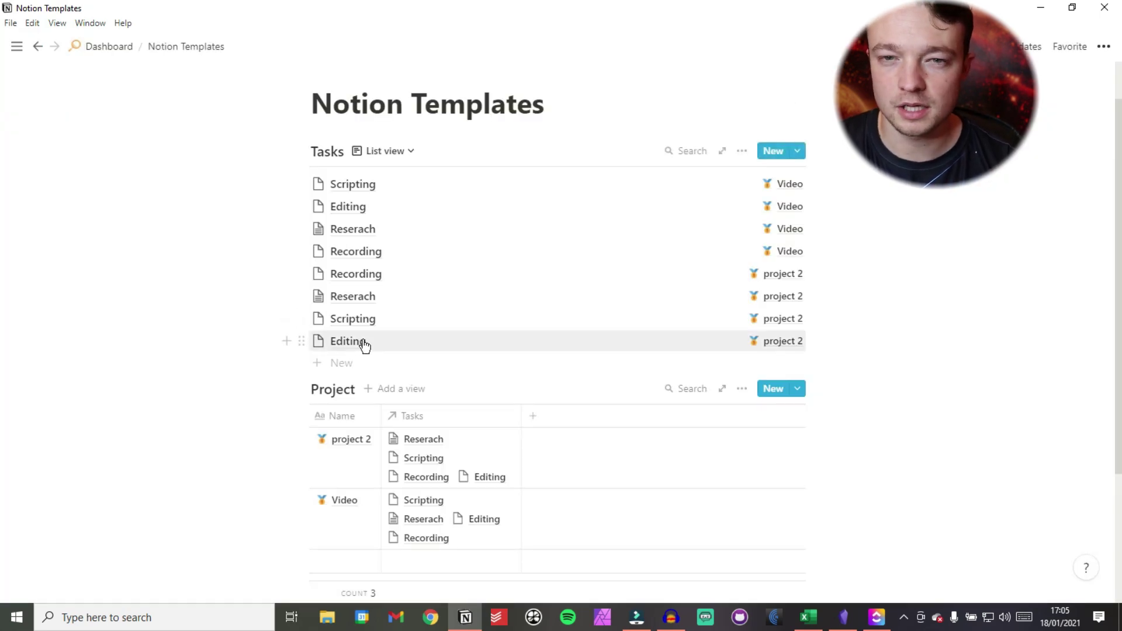
Edit the Project Template and remove the Project filter from its linked Tasks table
scroll(364, 344, "down", 2)
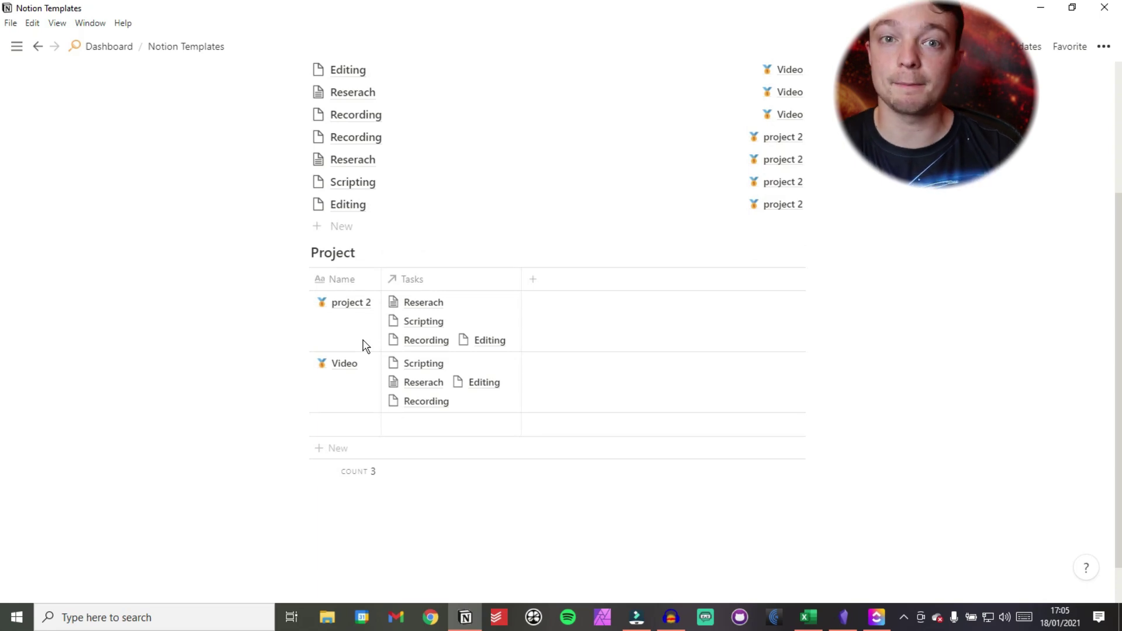
left_click(799, 253)
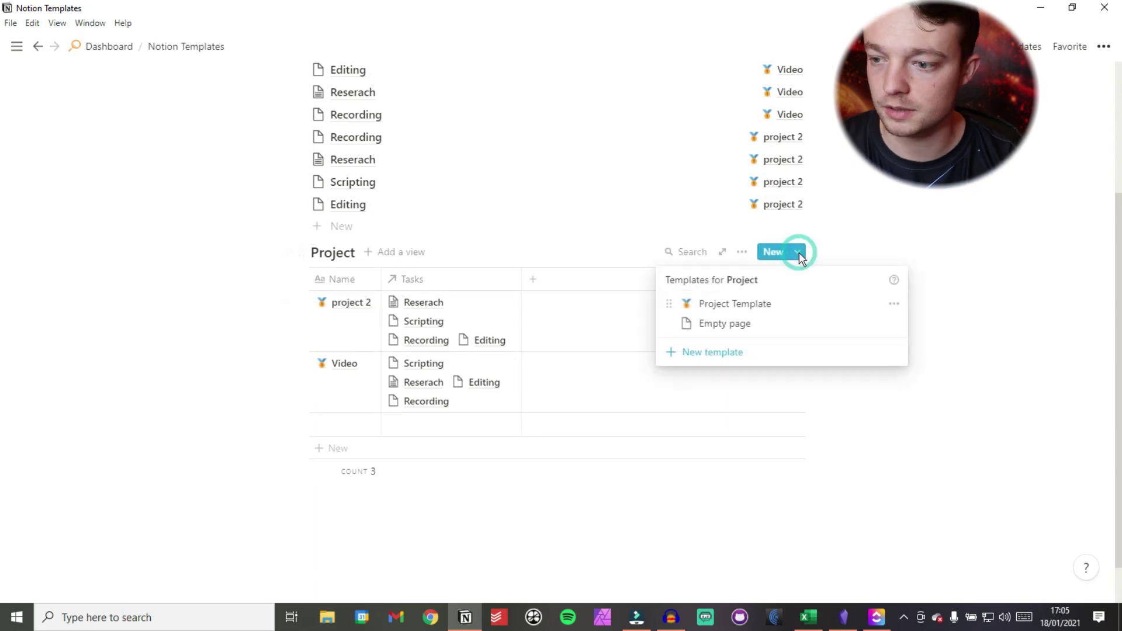
left_click(895, 303)
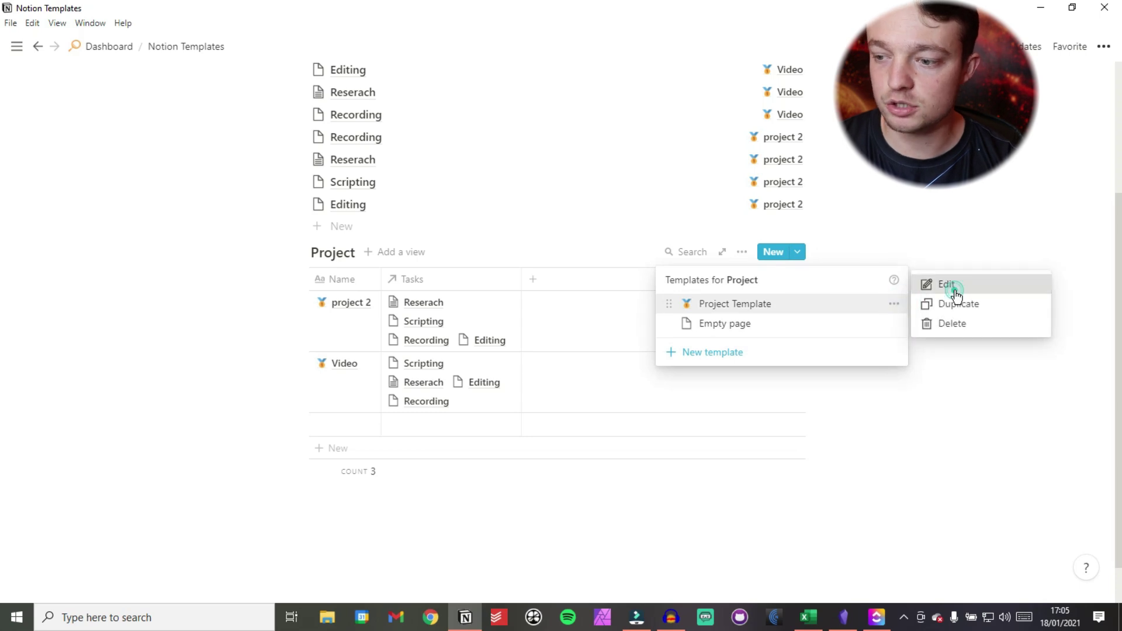
left_click(953, 288)
scroll(555, 343, "down", 2)
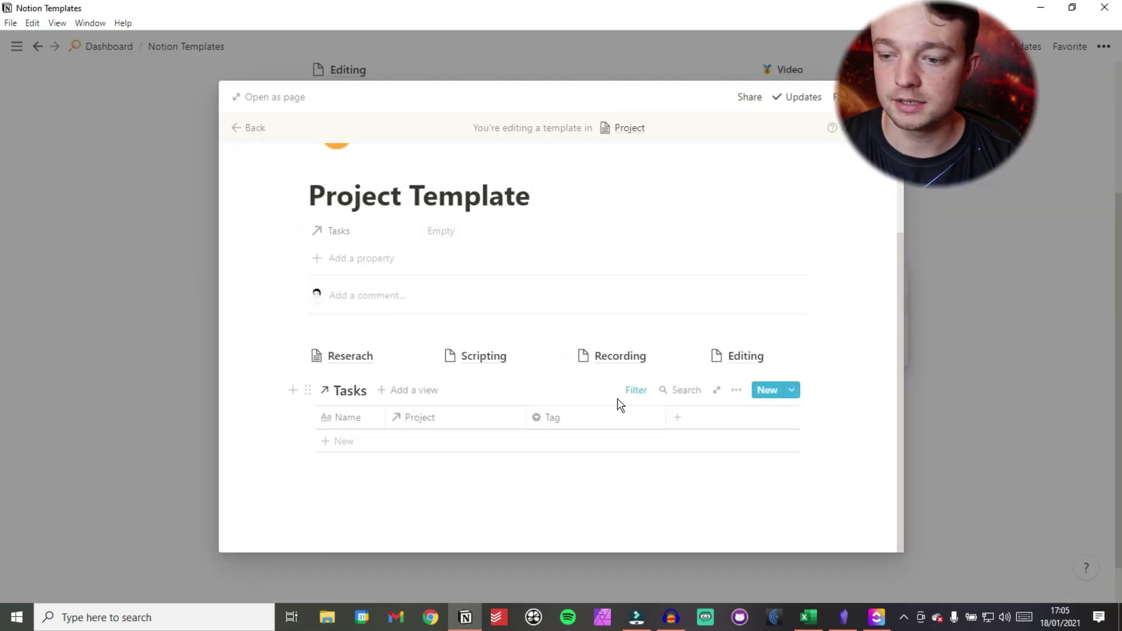
left_click(637, 390)
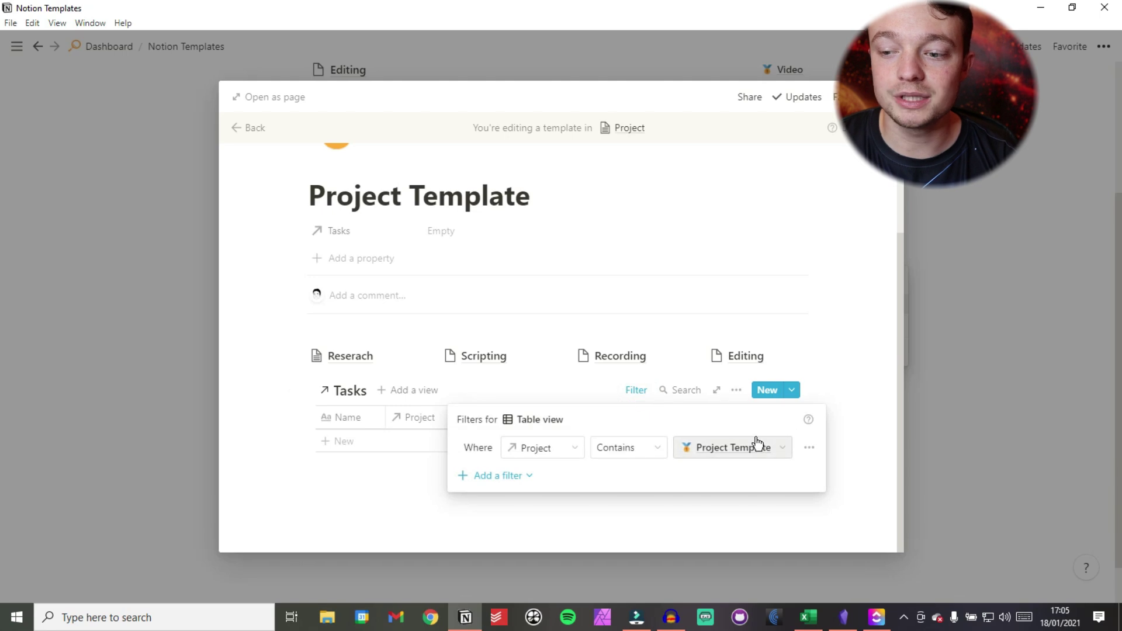
left_click(810, 449)
left_click(817, 478)
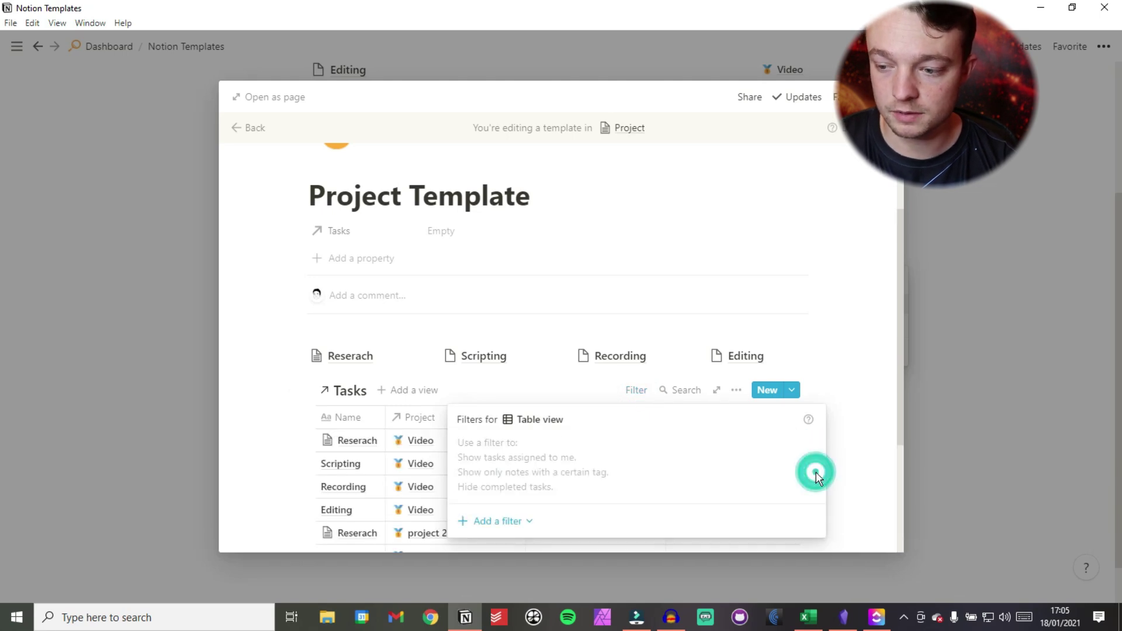
left_click(237, 377)
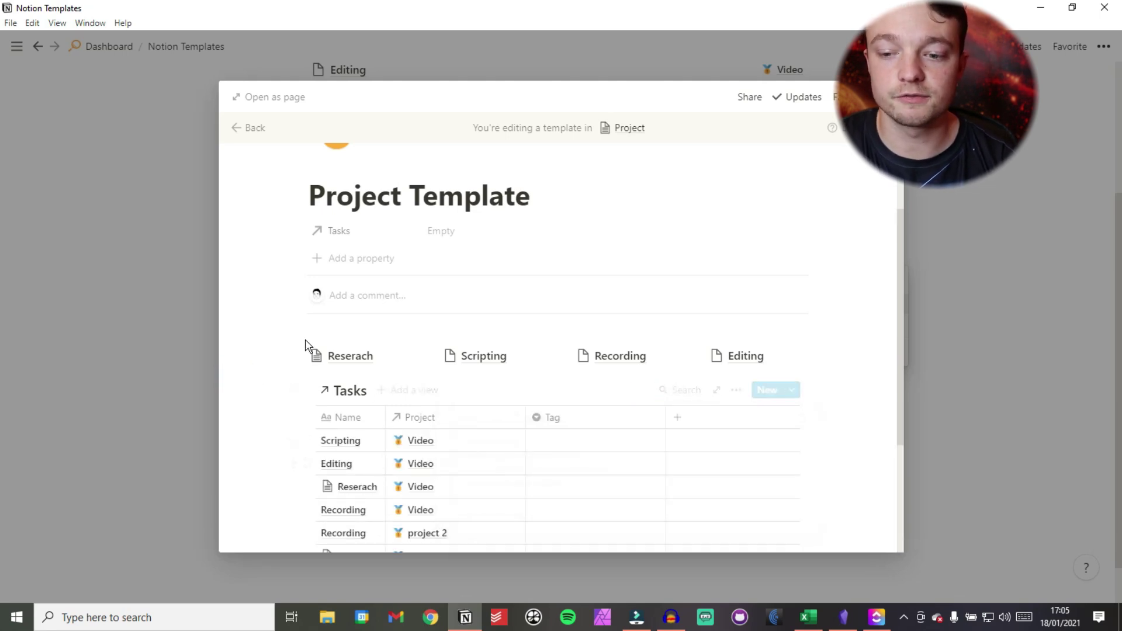
Move the template's Reserach subpage into the linked Tasks table, tag it Publish, and return to the template
left_click_drag(302, 356, 308, 421)
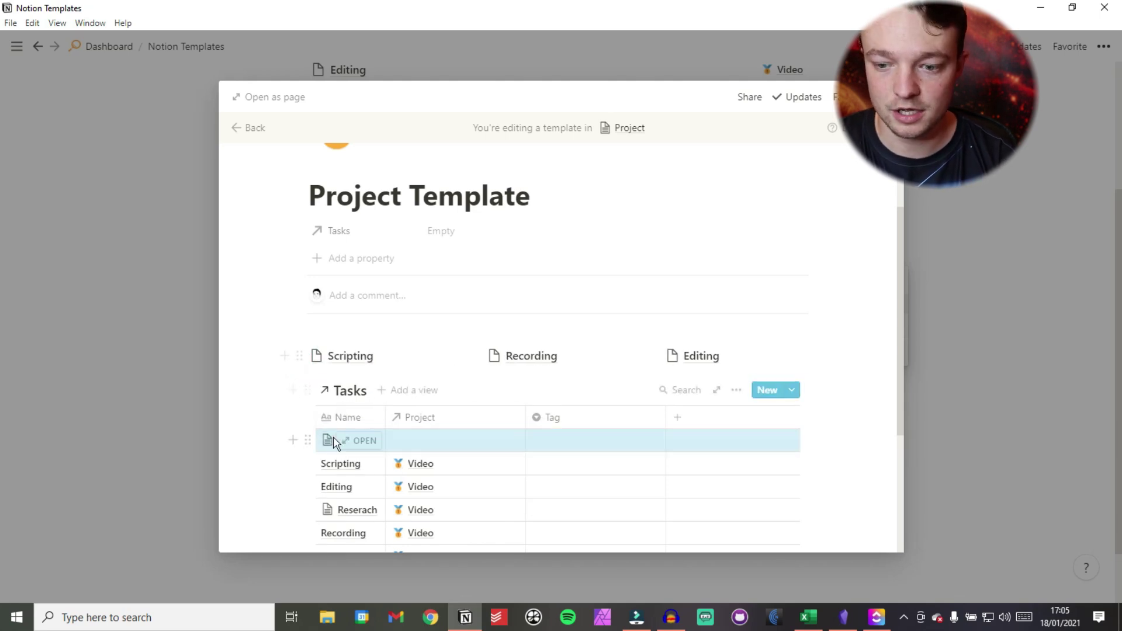
left_click(371, 444)
left_click(459, 237)
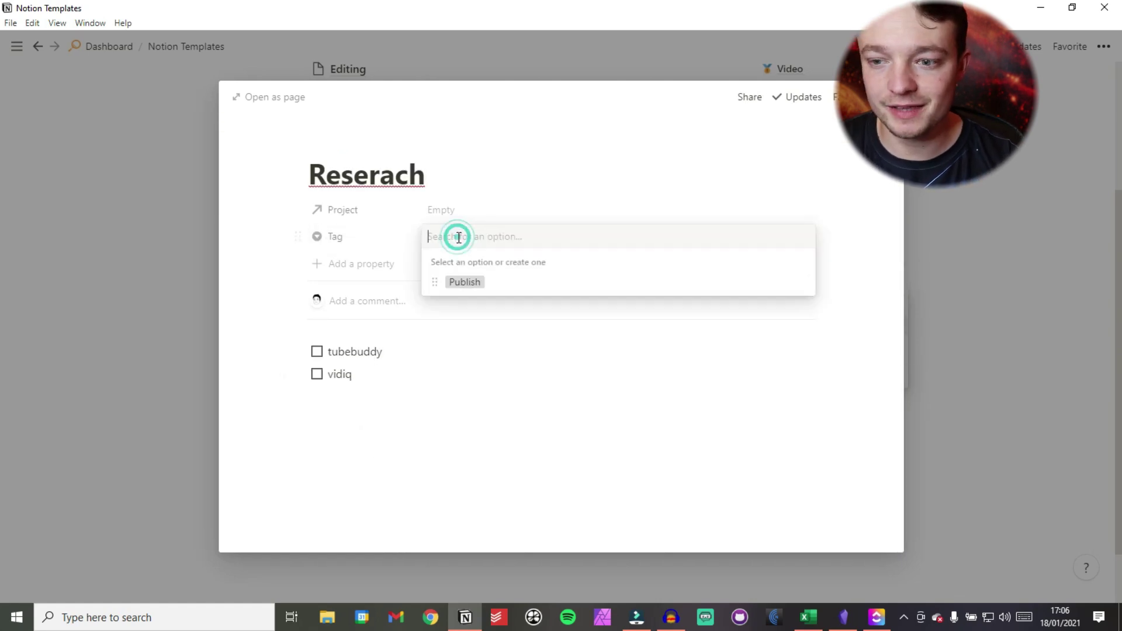
left_click(486, 284)
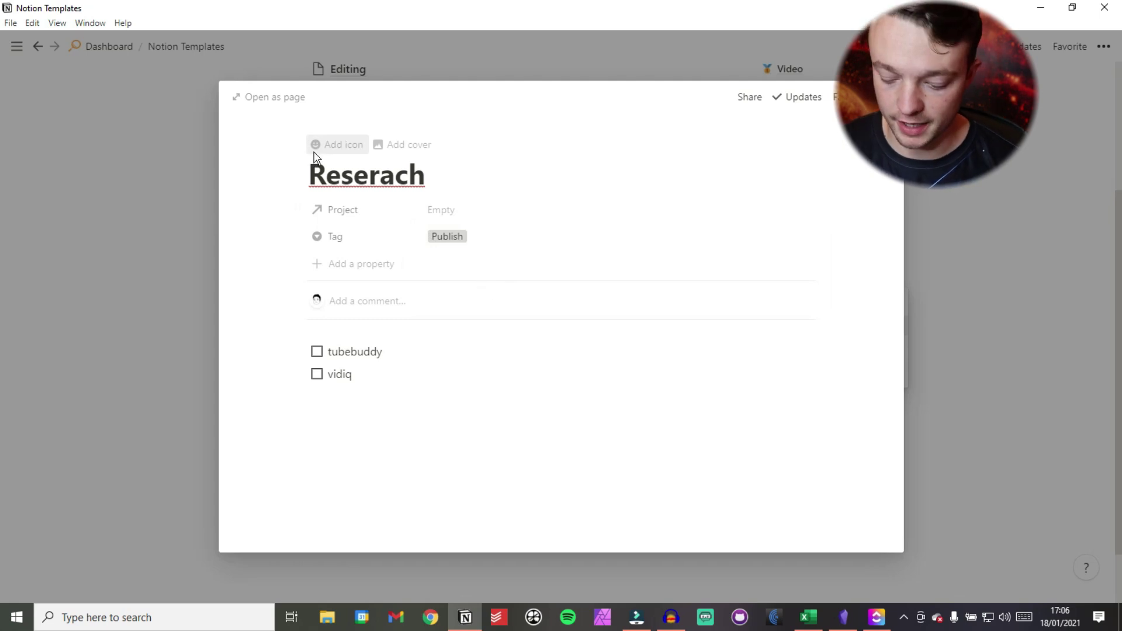
key("ctrl+[")
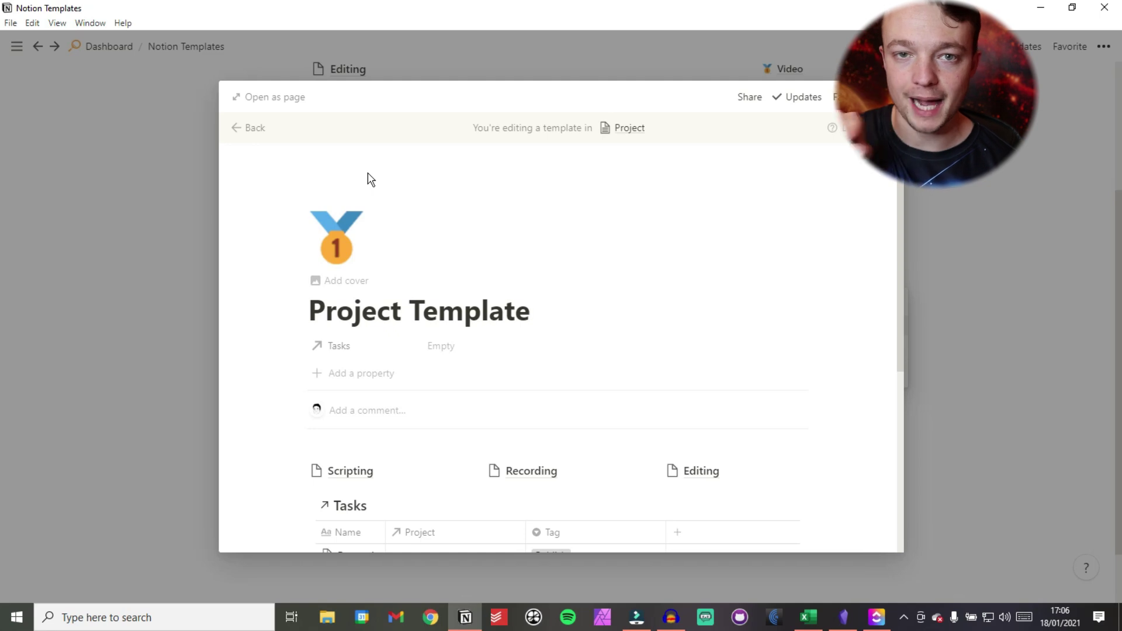
Move the tagged Reserach page out of the Tasks table, back beside the template's Scripting subpage
scroll(381, 210, "down", 4)
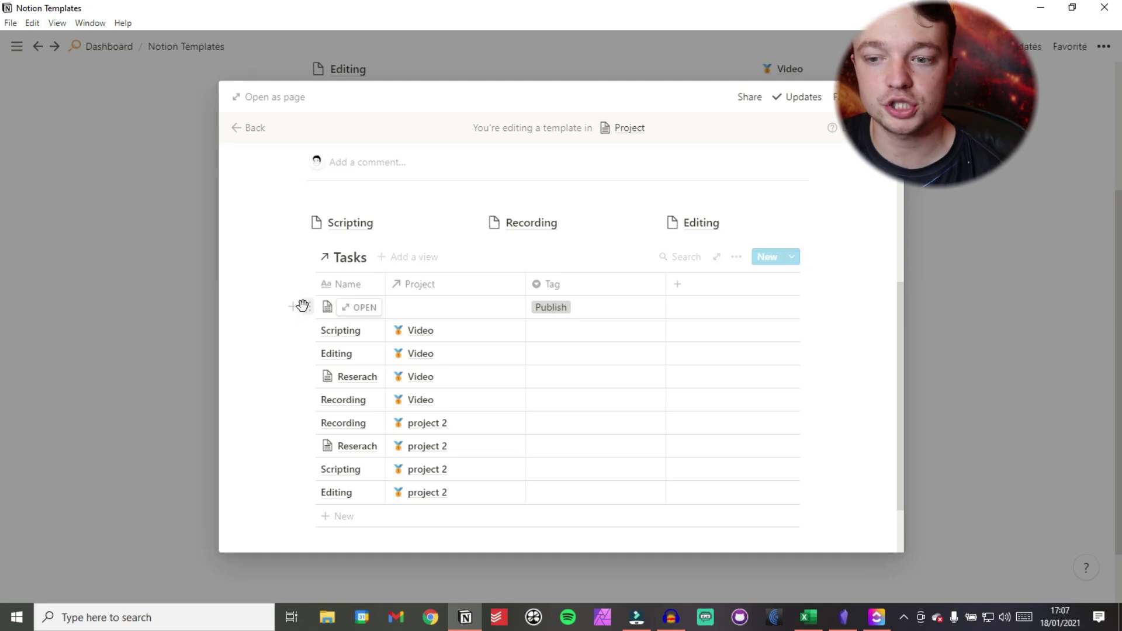
left_click_drag(308, 307, 285, 223)
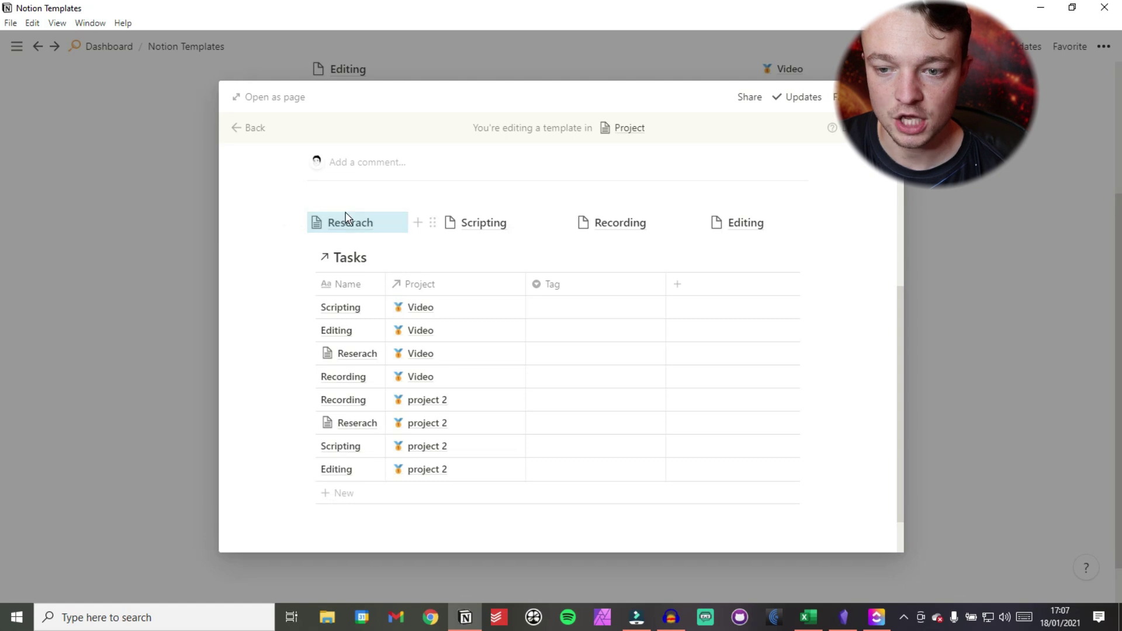
Filter the template's linked Tasks table to Project contains Project Template, and close the template
left_click(733, 260)
left_click(778, 367)
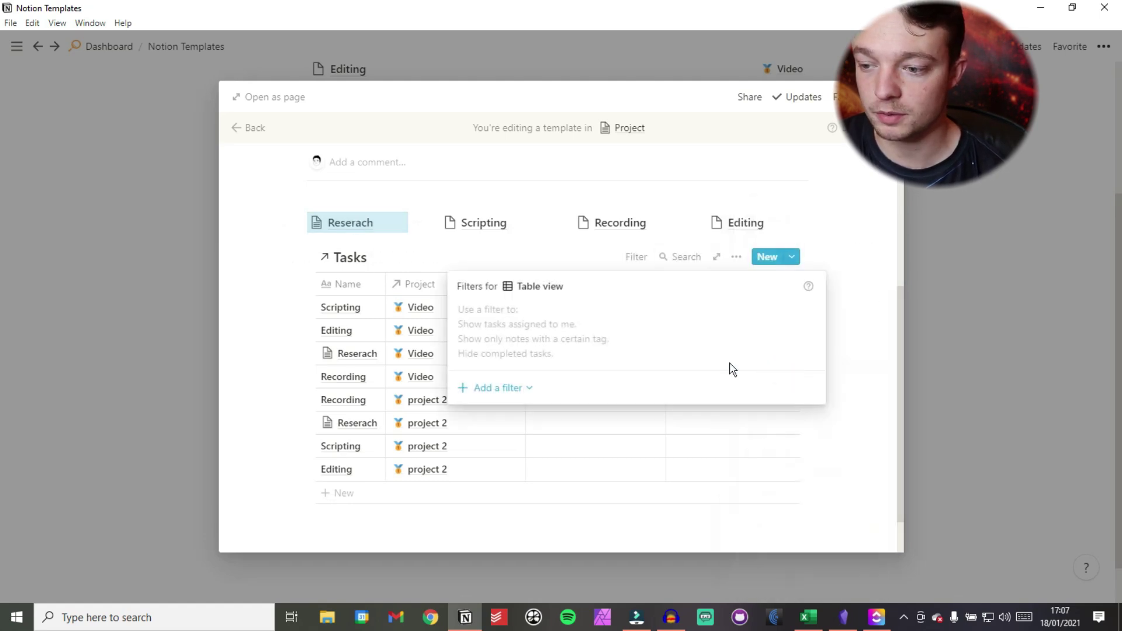
left_click(582, 395)
left_click(514, 415)
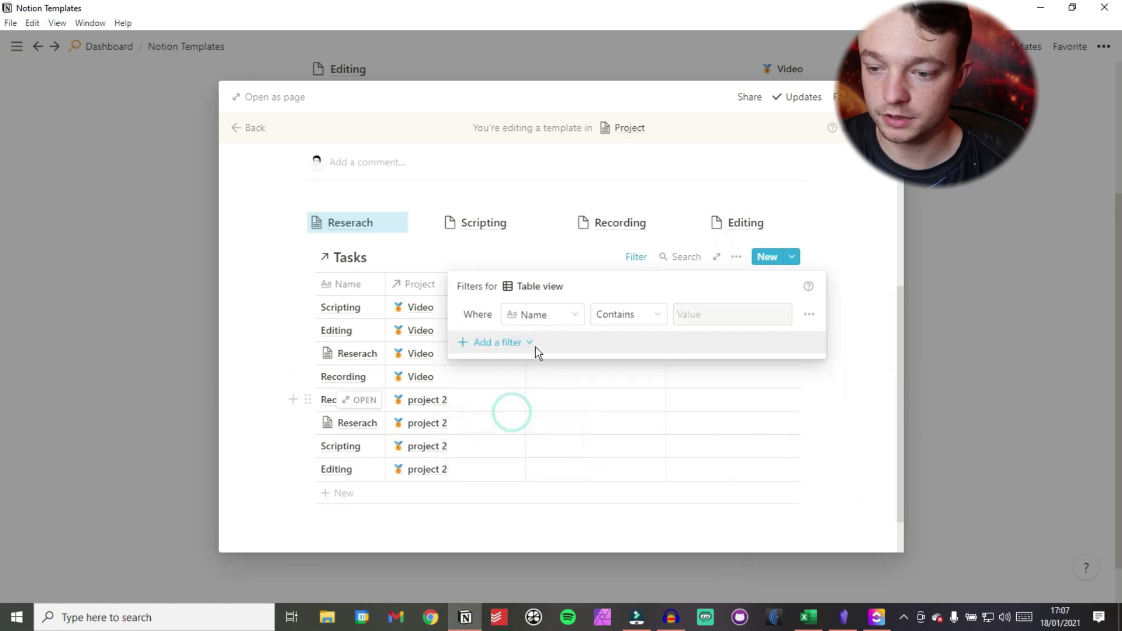
left_click(535, 318)
left_click(532, 393)
left_click(711, 318)
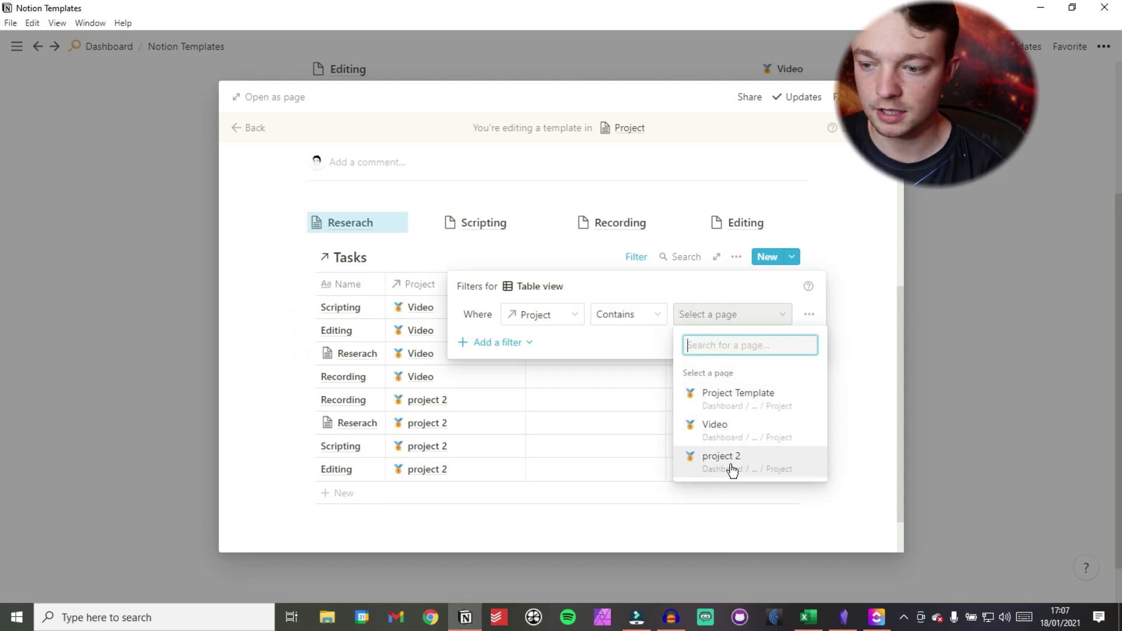
left_click(719, 408)
left_click(843, 385)
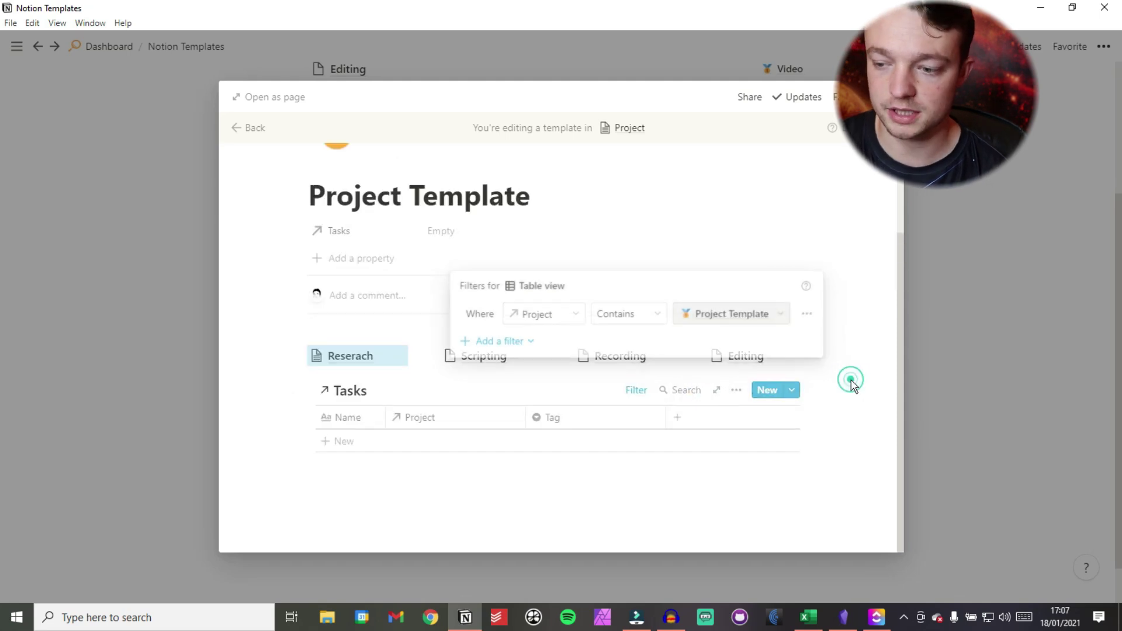
left_click(960, 349)
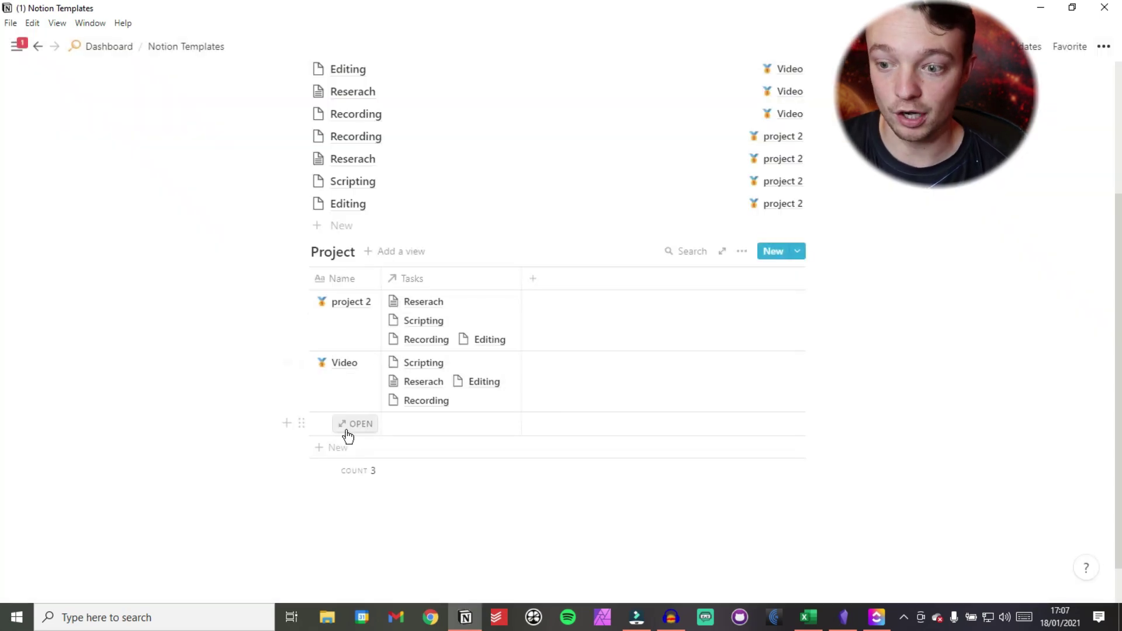
Name the blank entry in the Project database Podcast and apply the Project Template to it
left_click(353, 429)
left_click(363, 366)
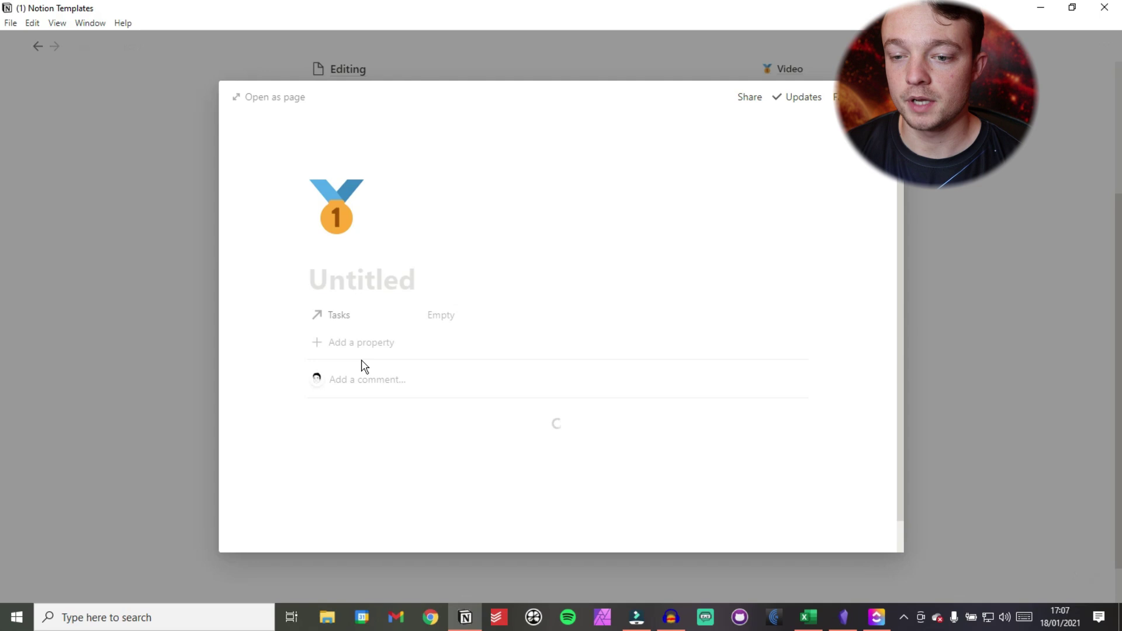
type("Podcast")
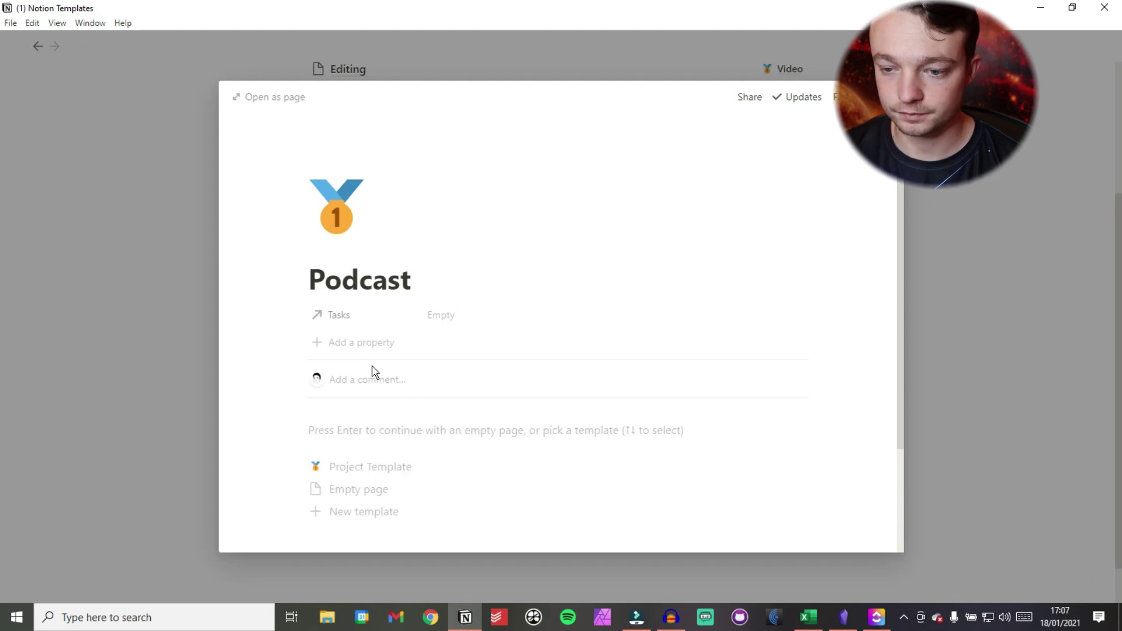
left_click(393, 471)
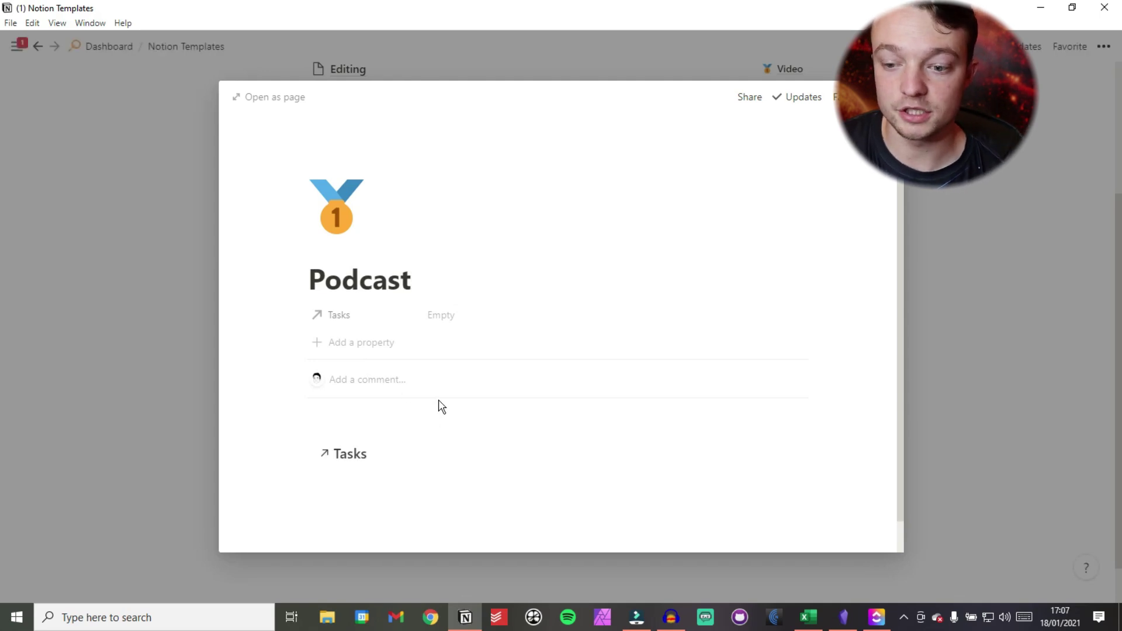
Review the Podcast project's linked tasks, close its page, and check its entries in the Tasks list
left_click_drag(345, 381, 705, 473)
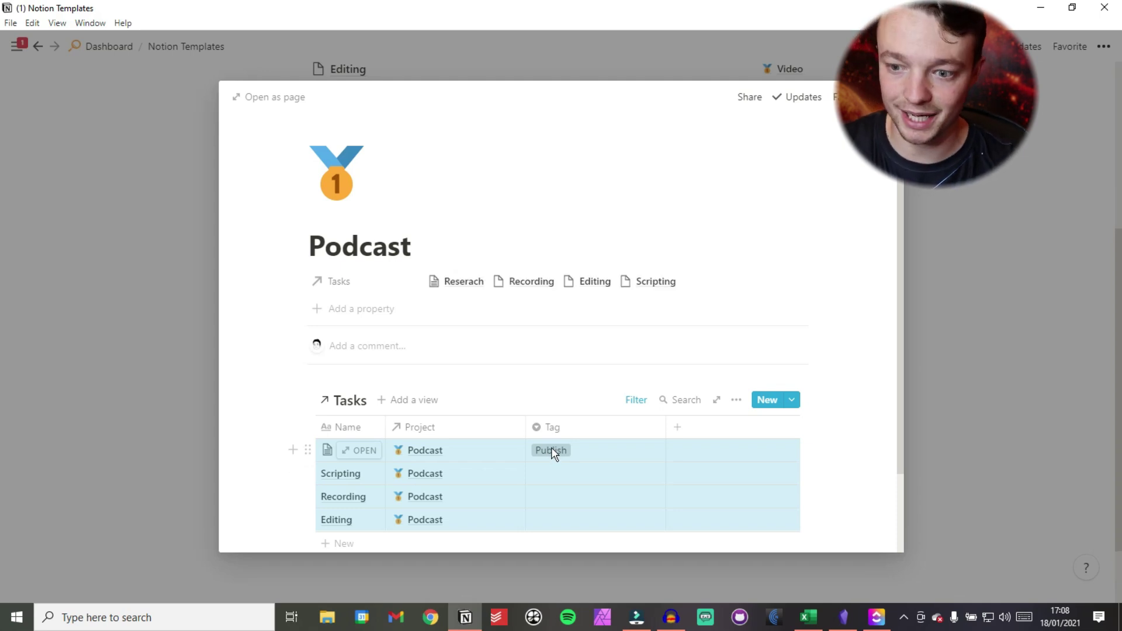
left_click(964, 290)
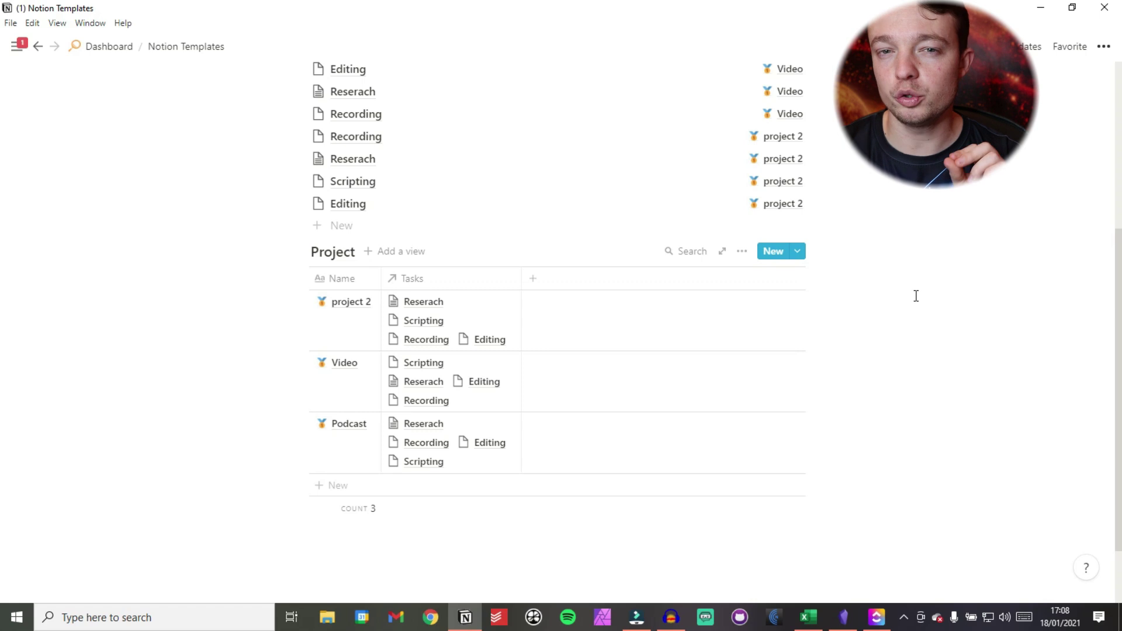
scroll(917, 295, "up", 3)
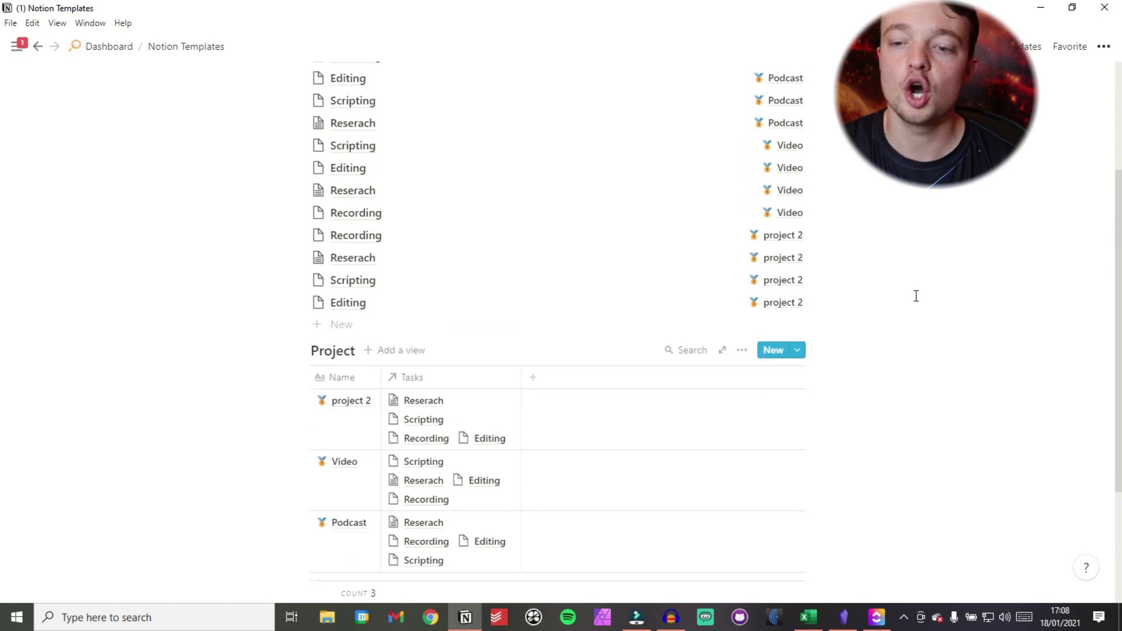
Insert a template button block on the empty line below the Project table
scroll(917, 296, "down", 5)
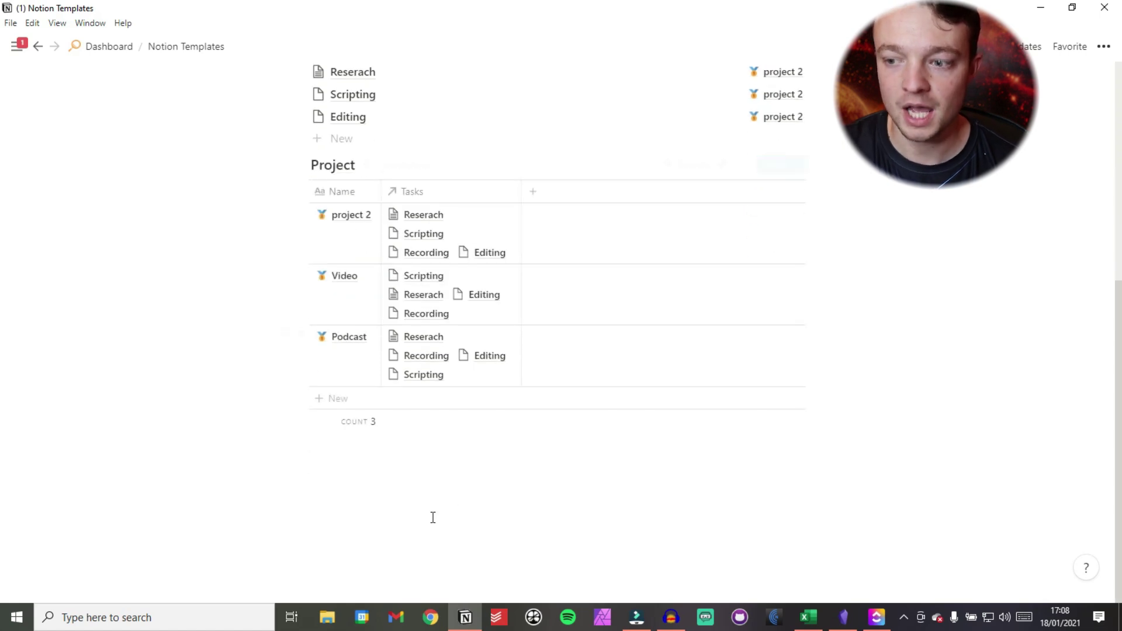
left_click(362, 455)
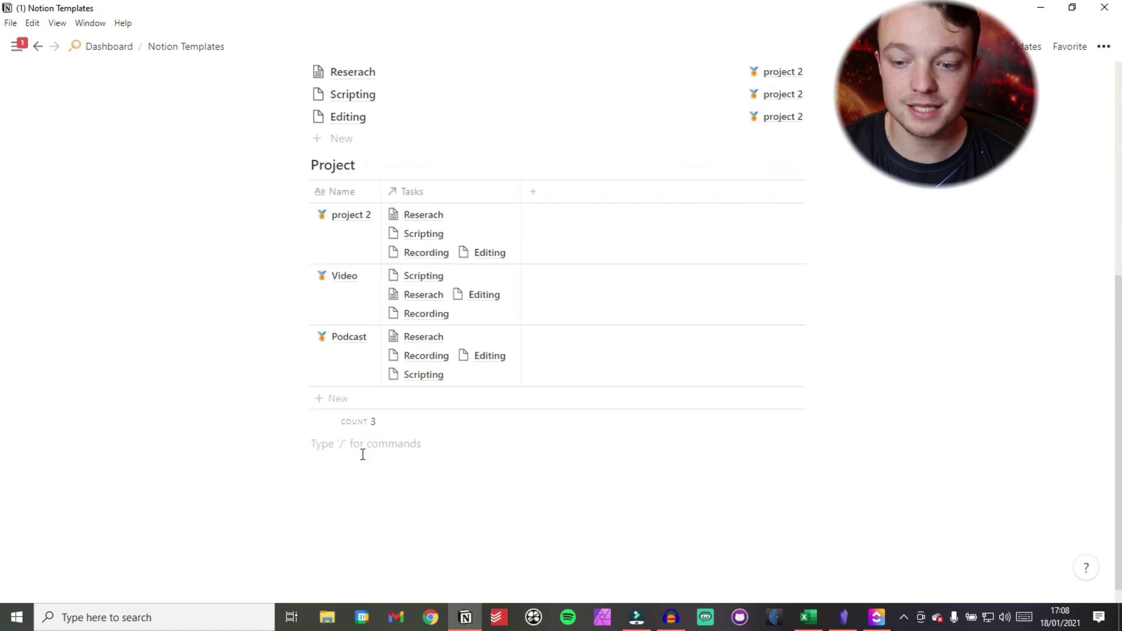
type("/templa")
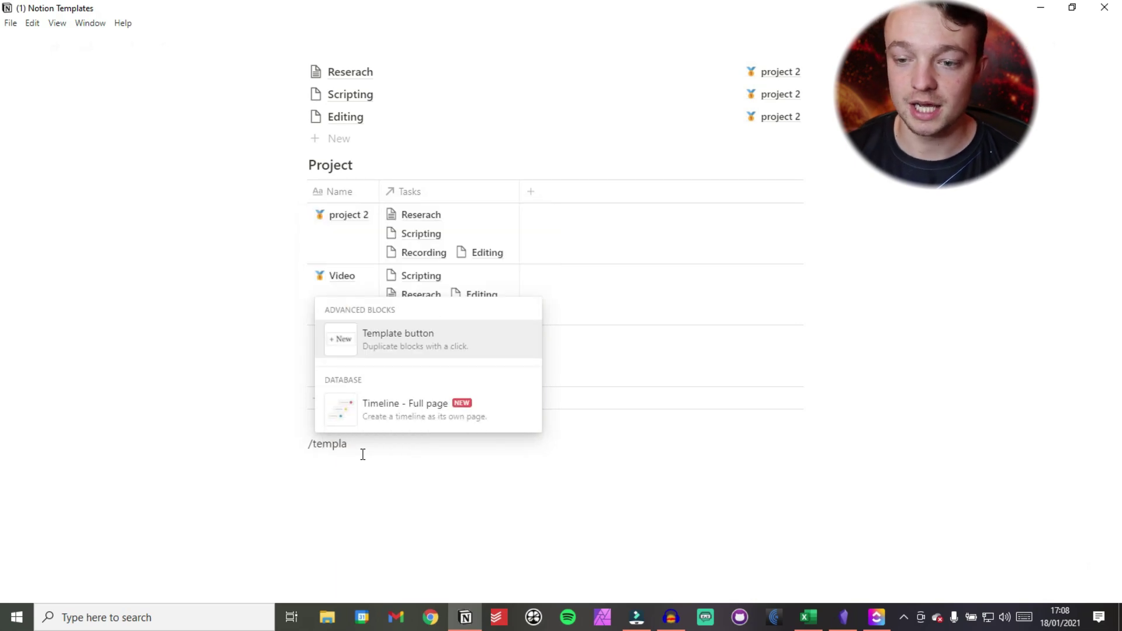
key("Return")
scroll(666, 458, "down", 2)
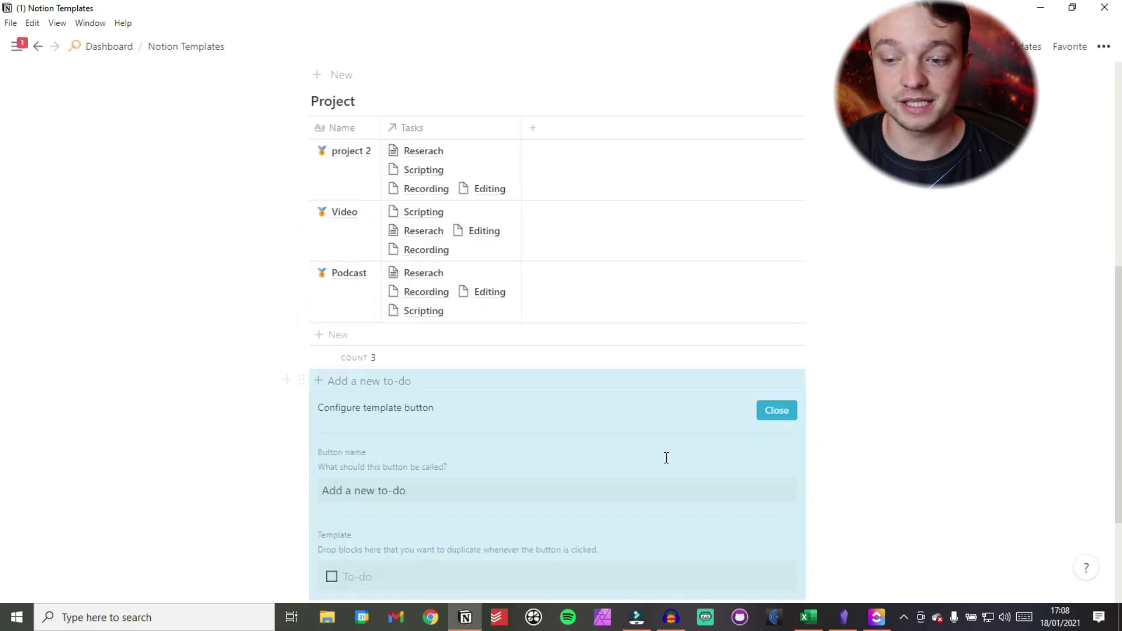
Replace the default to-do in the button's template content with a top-level heading reading "Heading 1"
scroll(666, 457, "down", 5)
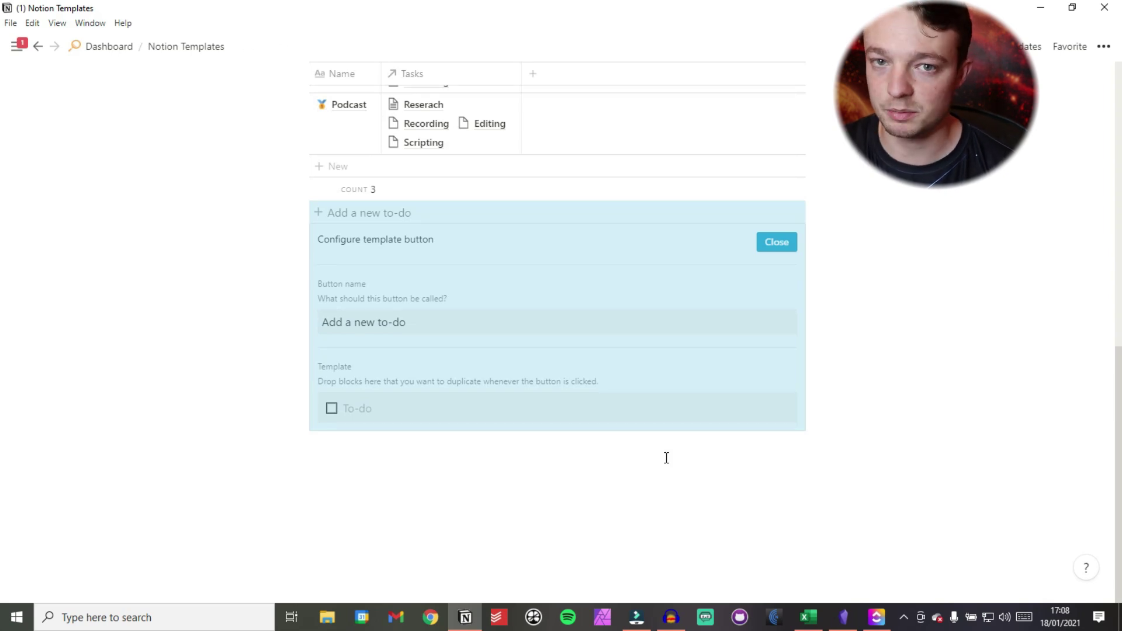
left_click(497, 470)
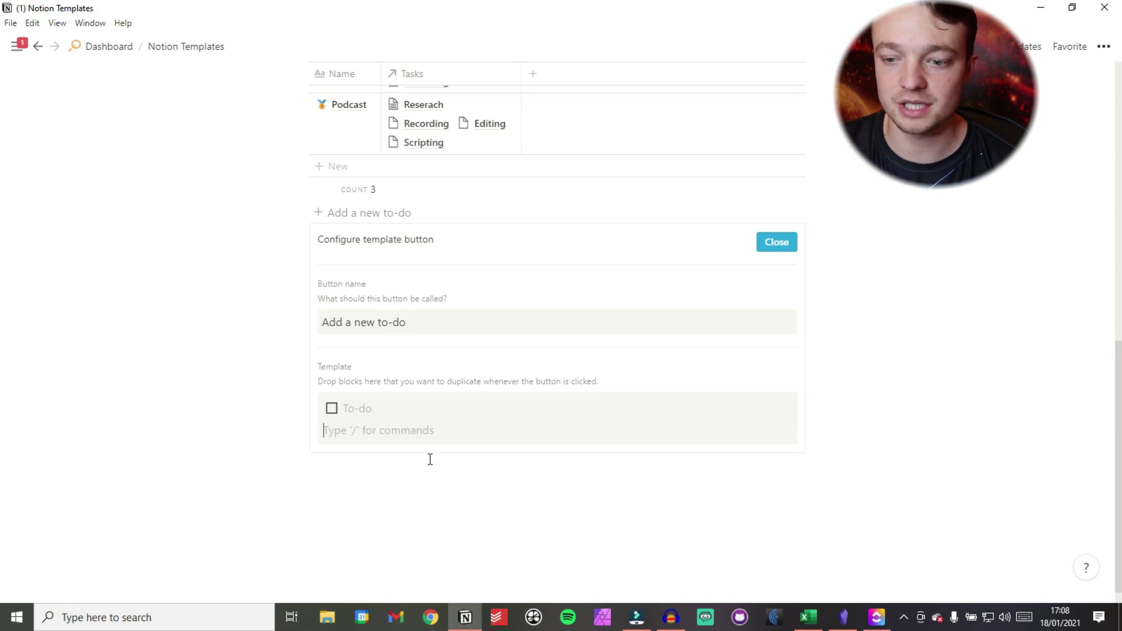
left_click(377, 463)
left_click(378, 482)
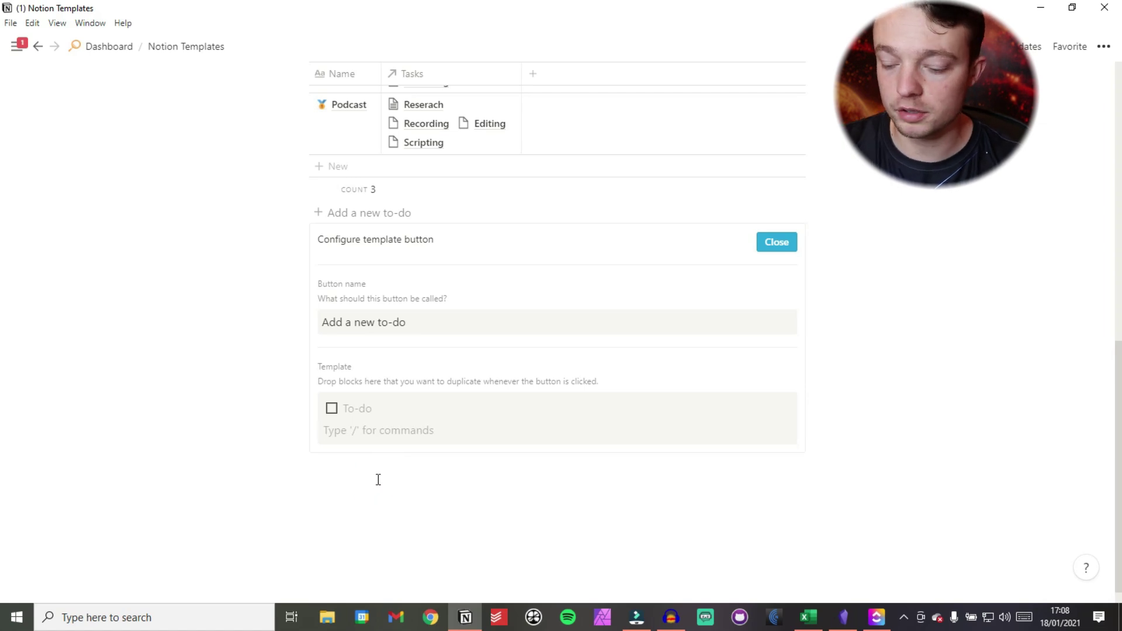
type("#")
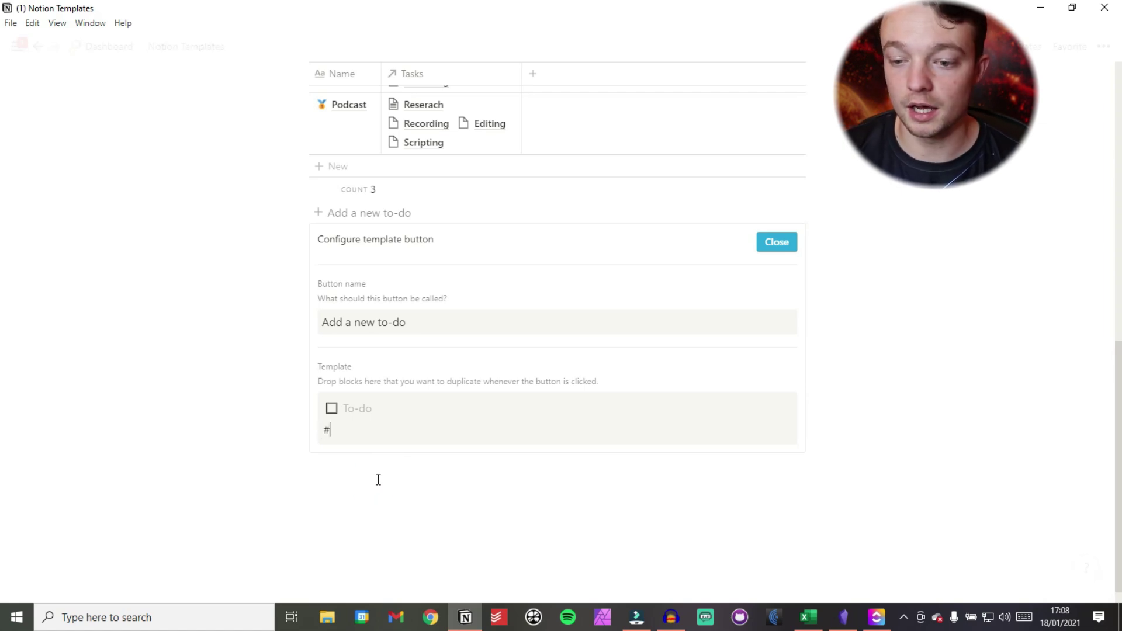
type(" Heading 1")
key("Return")
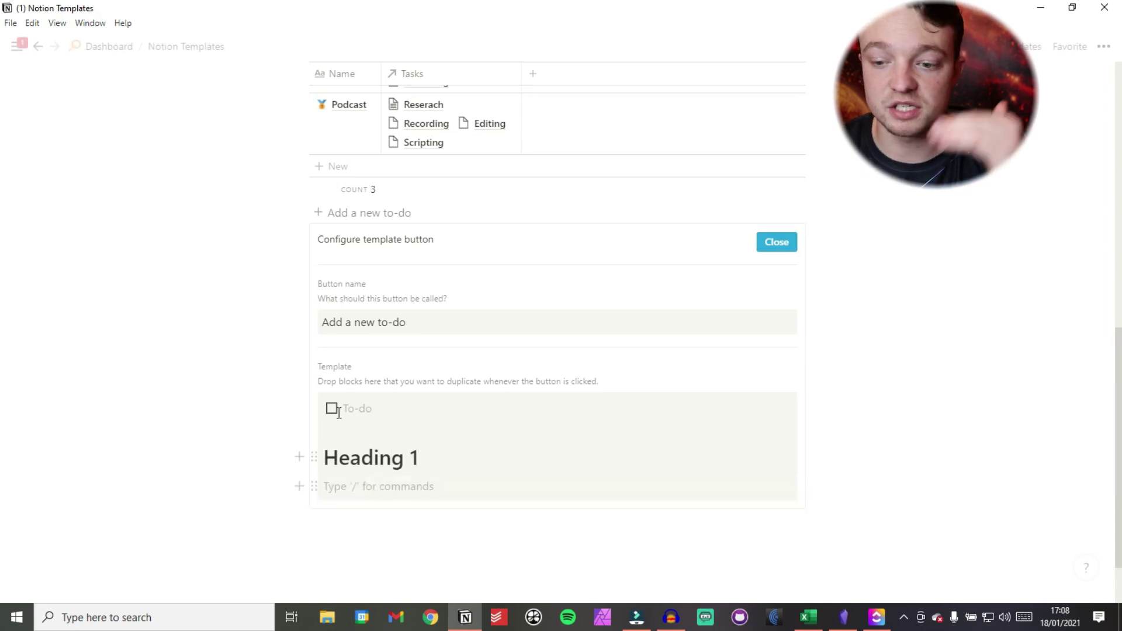
left_click_drag(329, 408, 379, 441)
key("BackSpace")
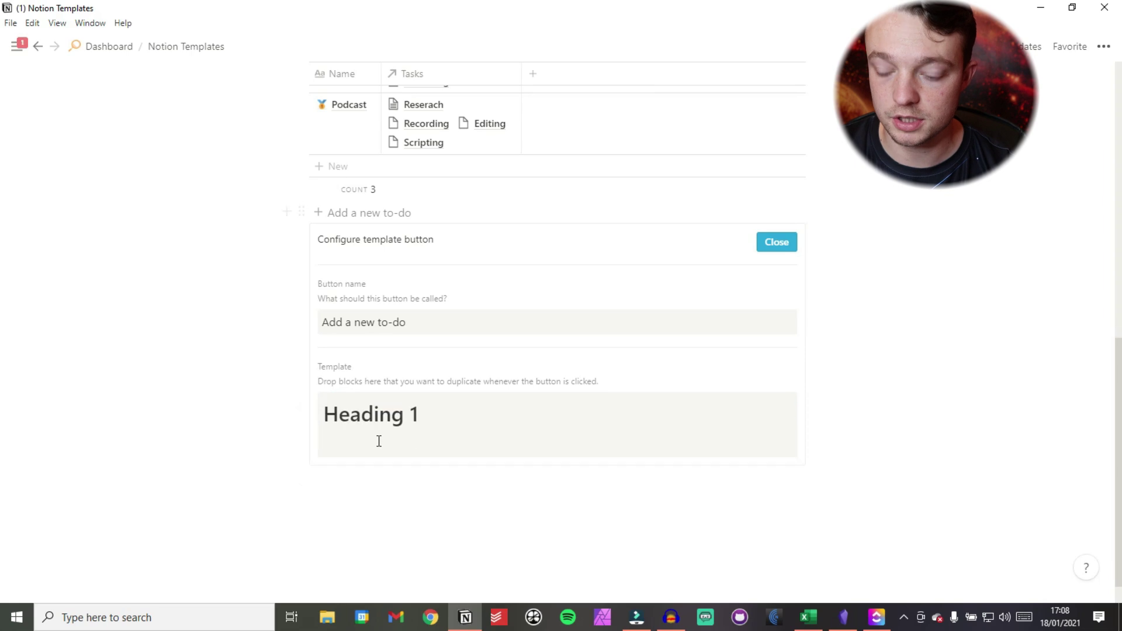
Add a second-level heading reading "Script" below Heading 1 in the button's template content
left_click(379, 442)
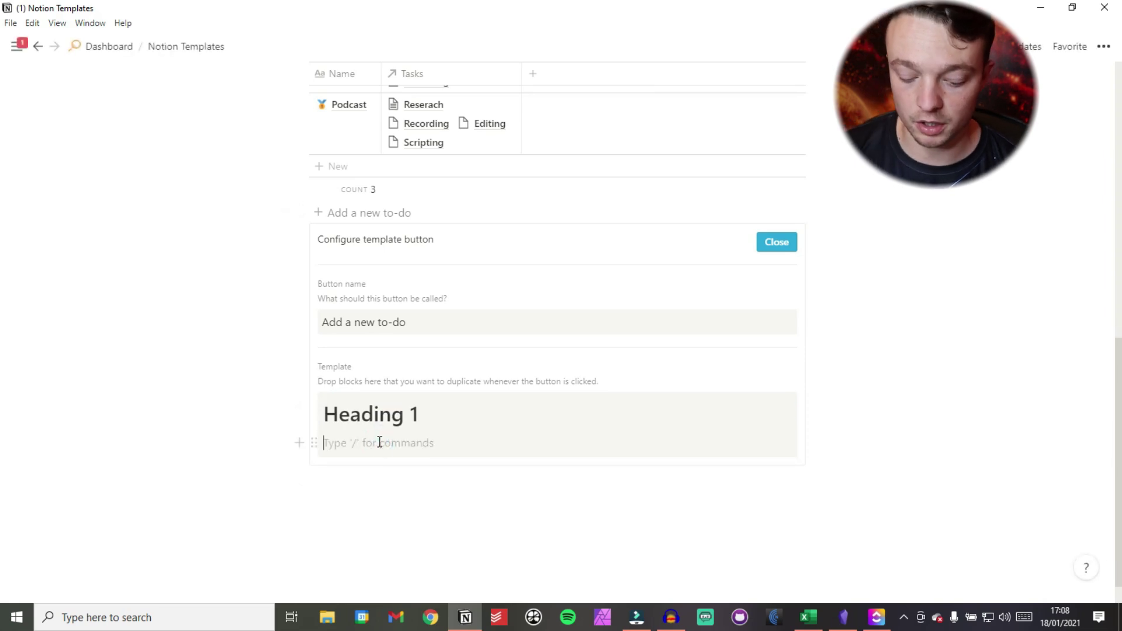
type("## Script")
key("Return")
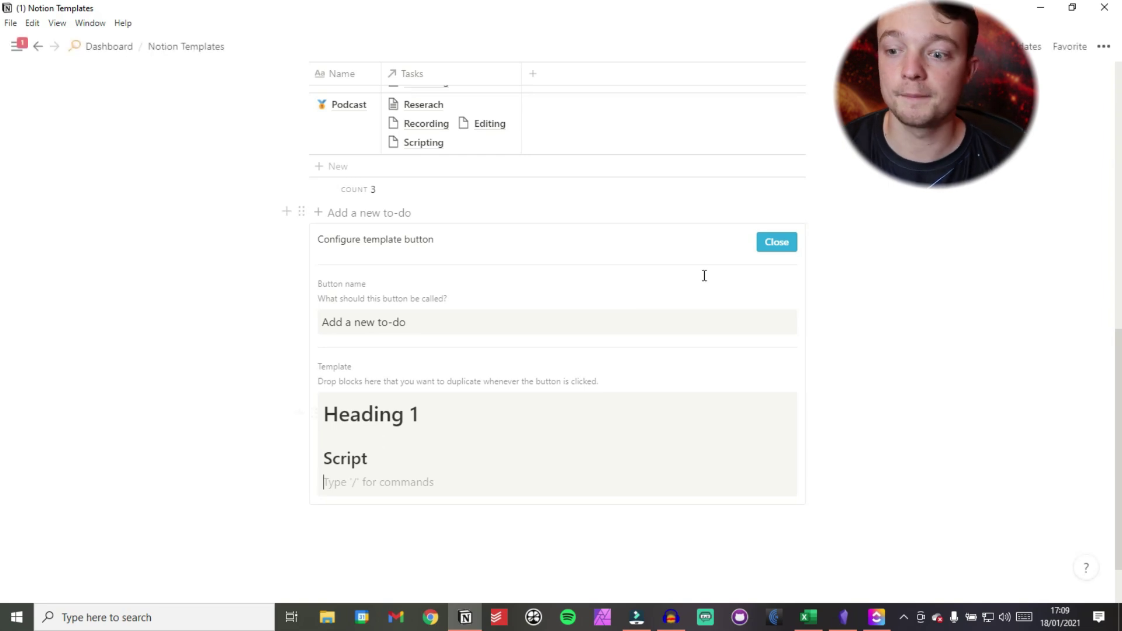
Name the template button "Push me" and run it once to insert the Heading 1 and Script headings
left_click(338, 323)
triple_click(338, 323)
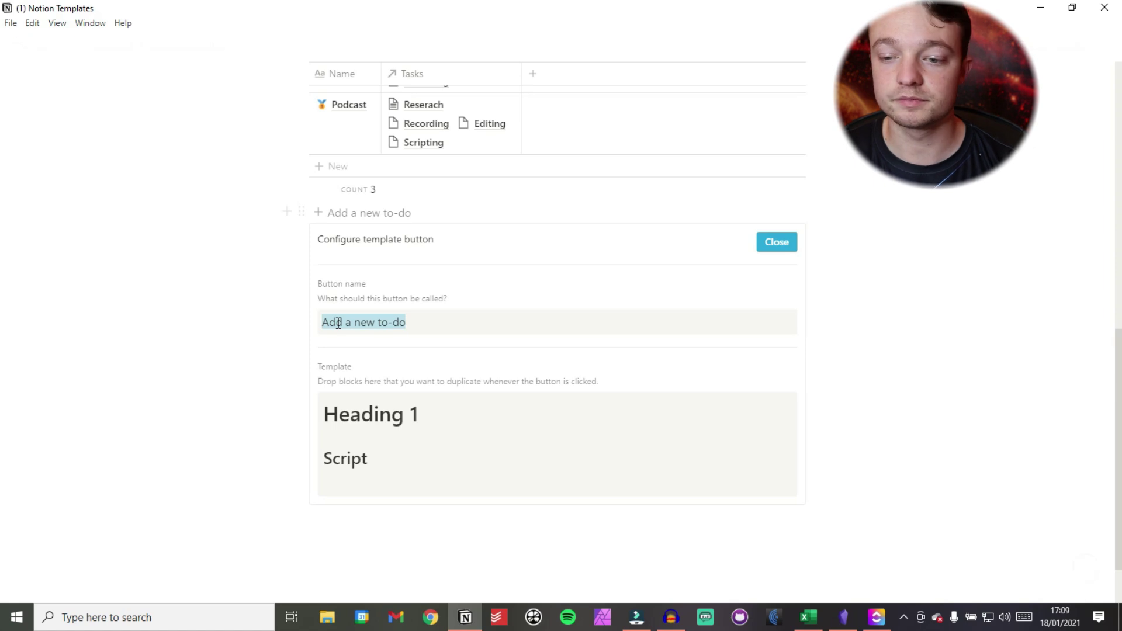
type("Template")
key("ctrl+BackSpace")
type("Push me")
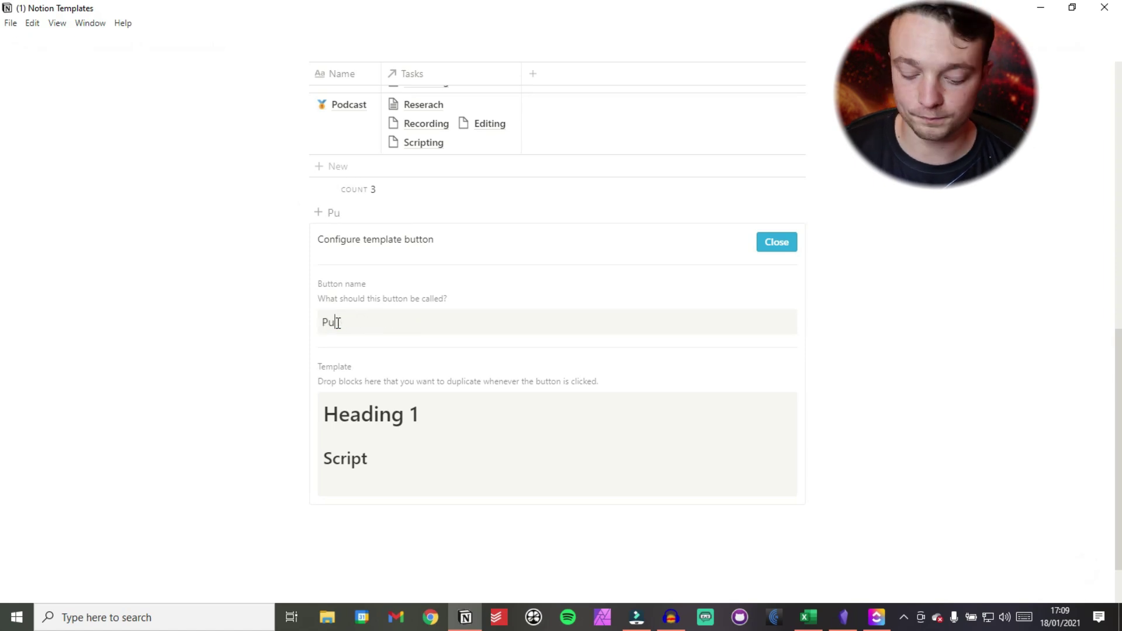
left_click(777, 245)
left_click(346, 422)
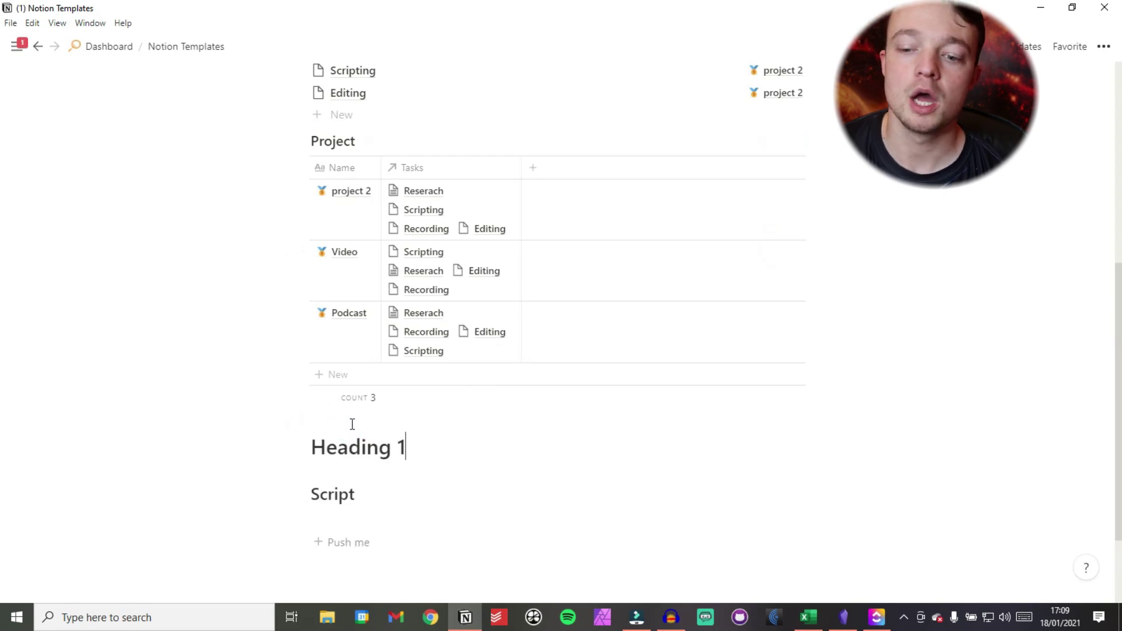
scroll(351, 450, "down", 2)
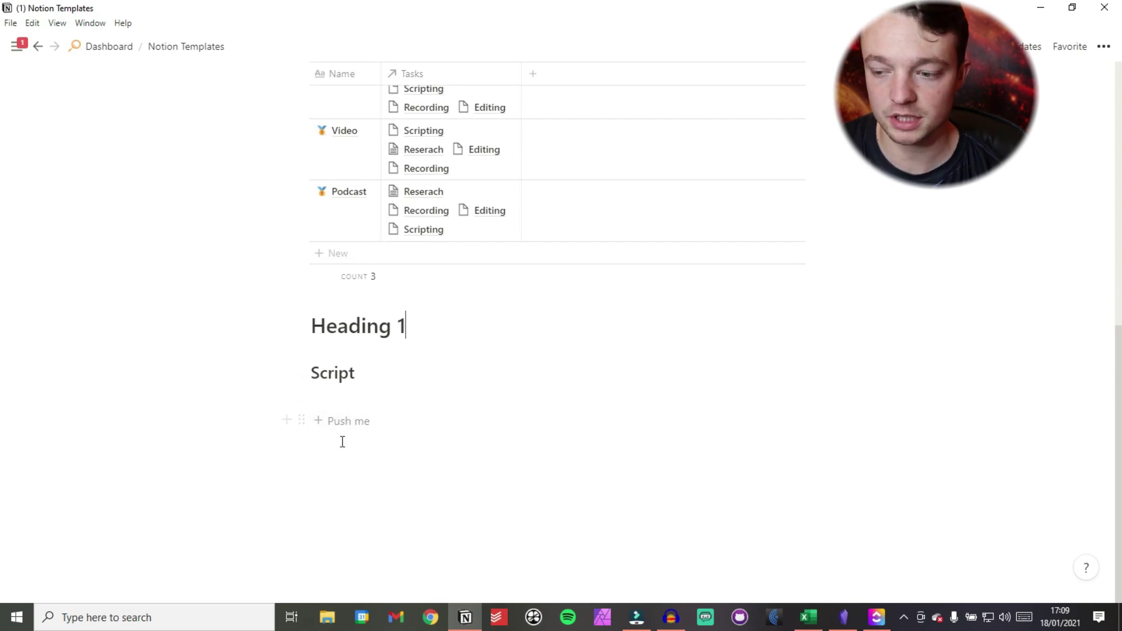
key("shift+Home")
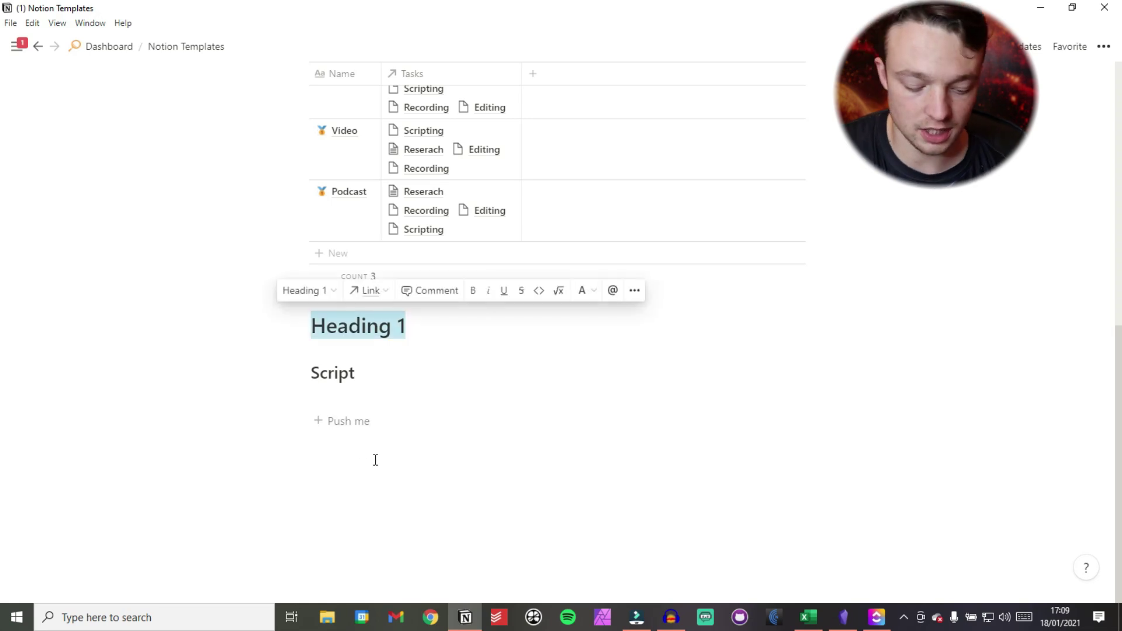
left_click(375, 462)
key("ctrl+shift+Up")
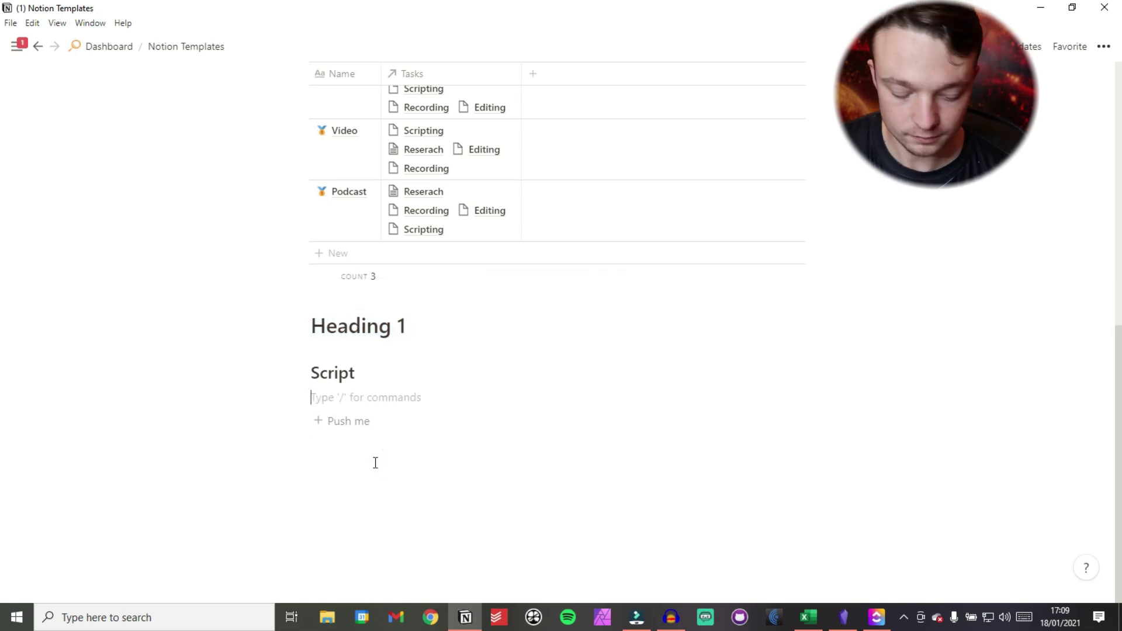
key("ctrl+a")
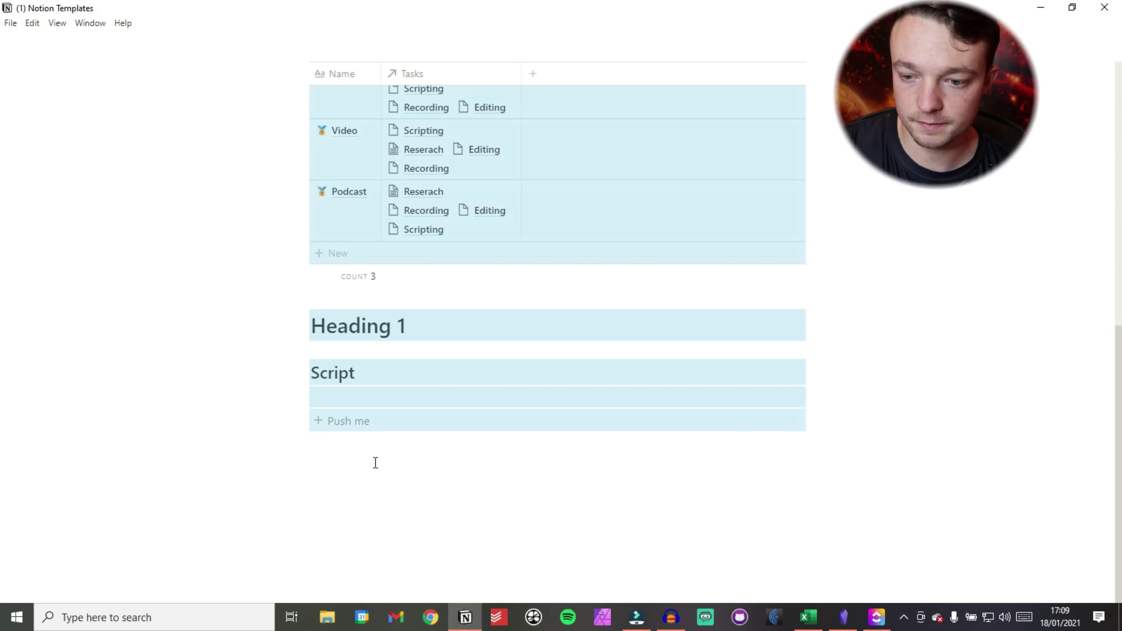
scroll(523, 321, "up", 5)
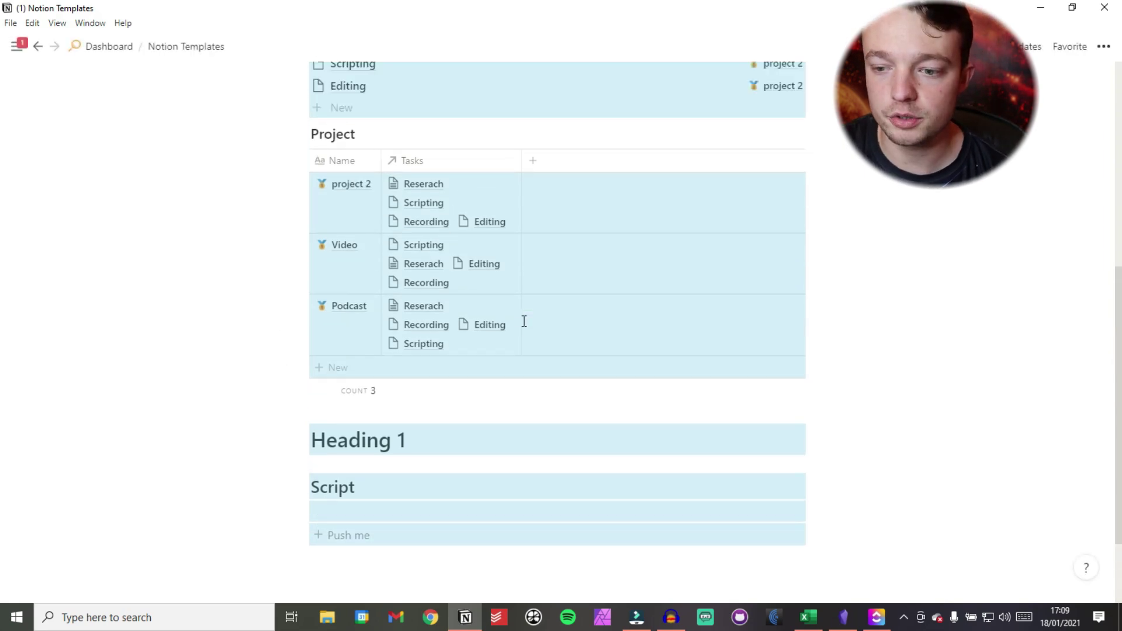
scroll(524, 321, "down", 5)
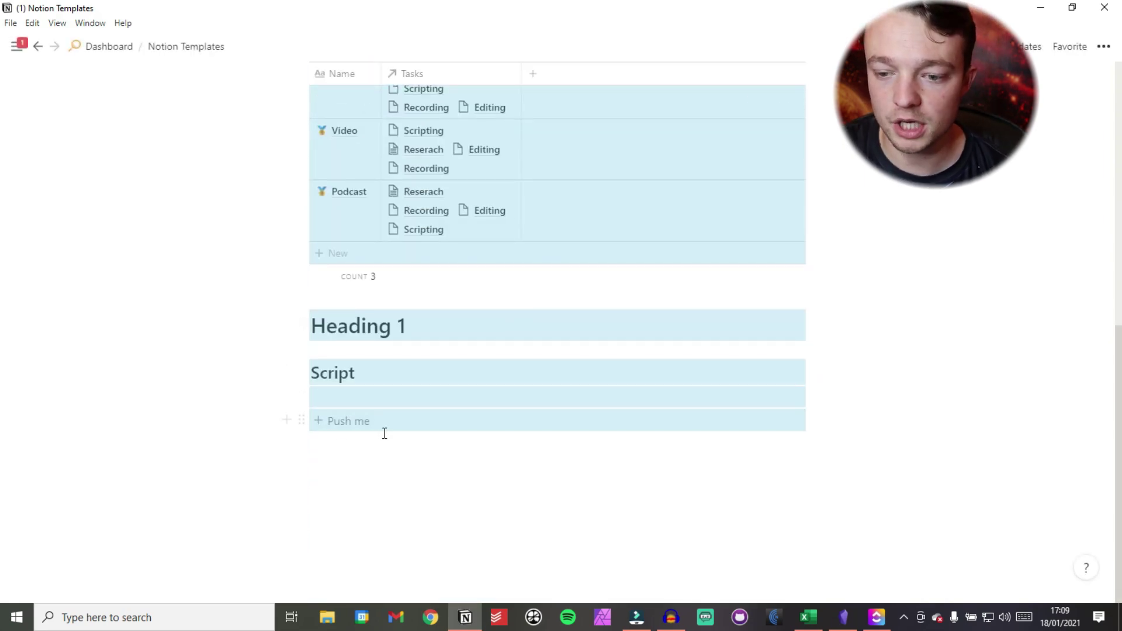
Run the Push me button again, add an empty line below it, and run it once more
left_click(373, 396)
left_click(345, 426)
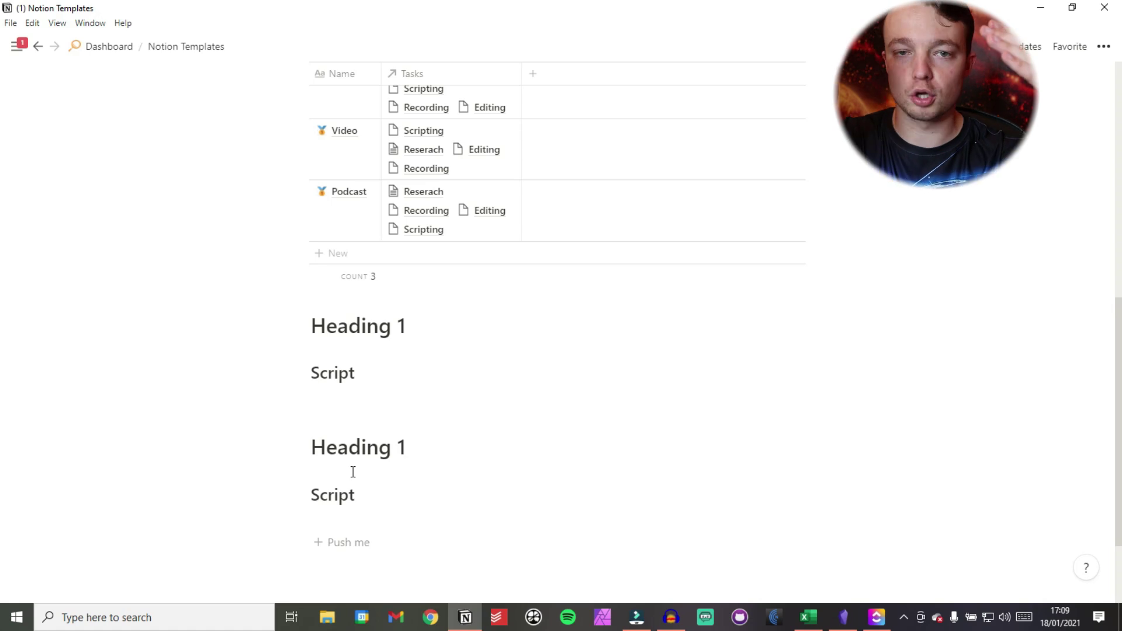
left_click(353, 565)
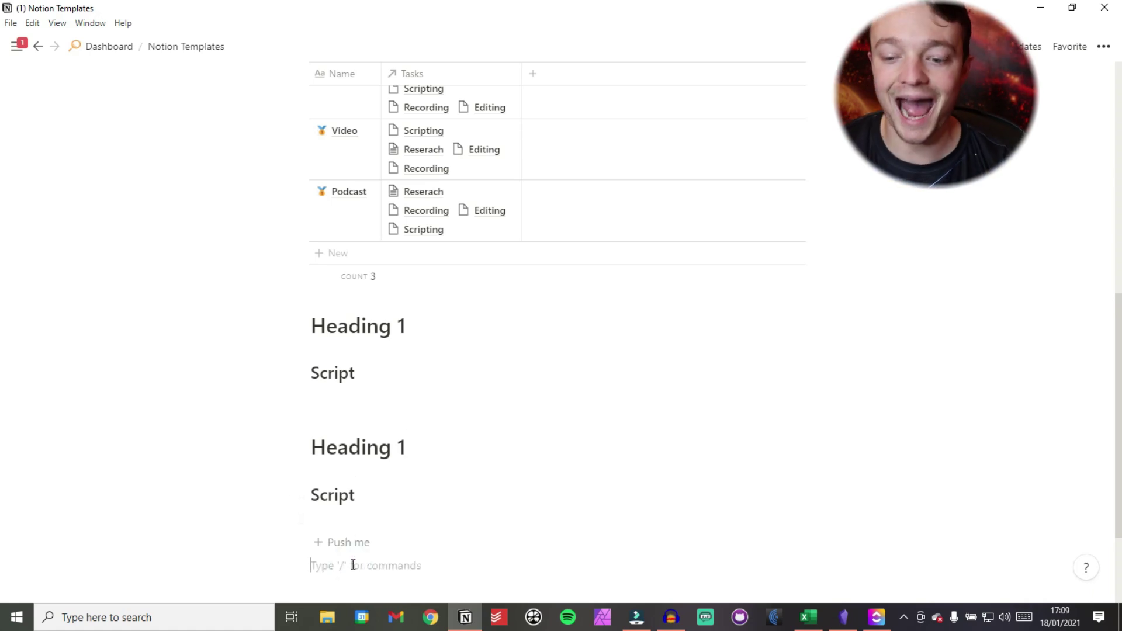
scroll(353, 565, "down", 2)
left_click(334, 404)
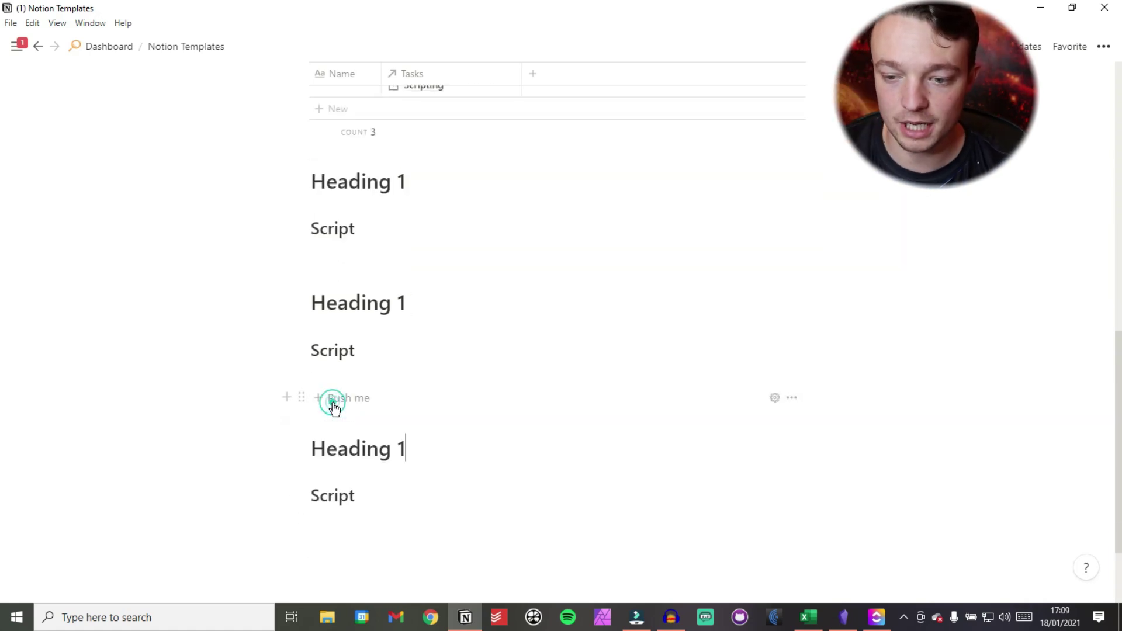